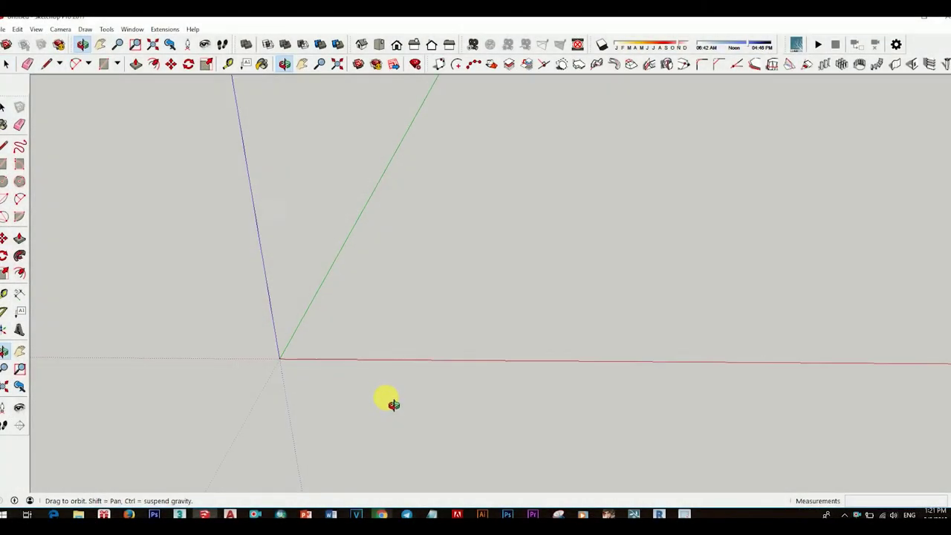
Draw a 6000 by 500 floor rectangle on the ground with one corner at the origin.
drag(392, 407, 404, 397)
key(space)
key(r)
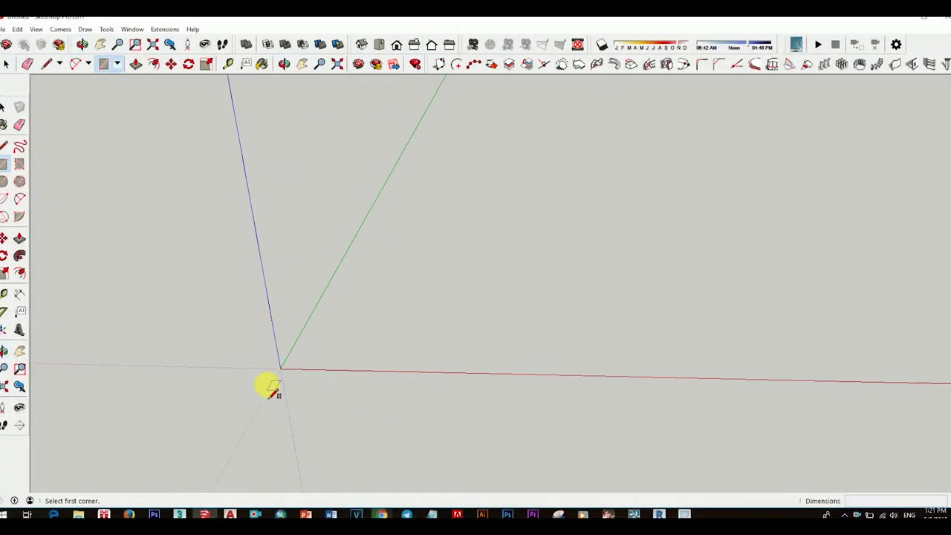
click(280, 369)
text(6000,5000)
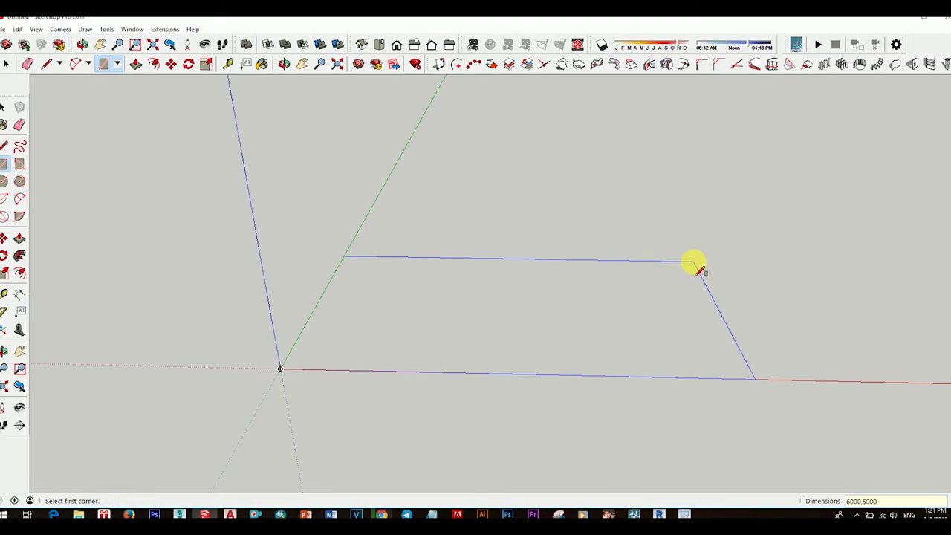
click(697, 266)
Offset the floor face's edges 100 mm inward to outline the walls.
key(space)
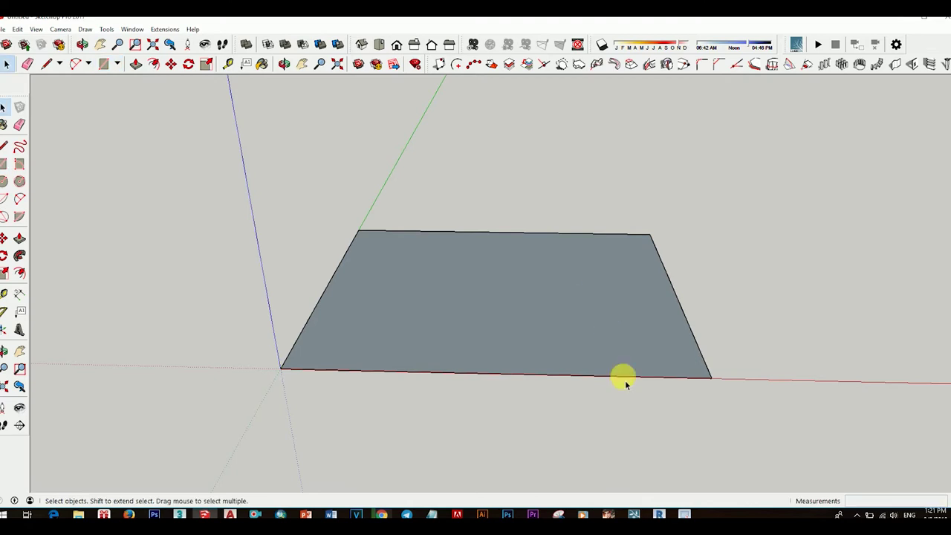
mouse_move(621, 378)
middle_down()
mouse_move(510, 245)
mouse_move(647, 410)
mouse_move(587, 270)
middle_up()
scroll(628, 391, down, 1)
scroll(588, 270, up, 1)
click(609, 309)
middle_drag(610, 309, 611, 335)
key(f)
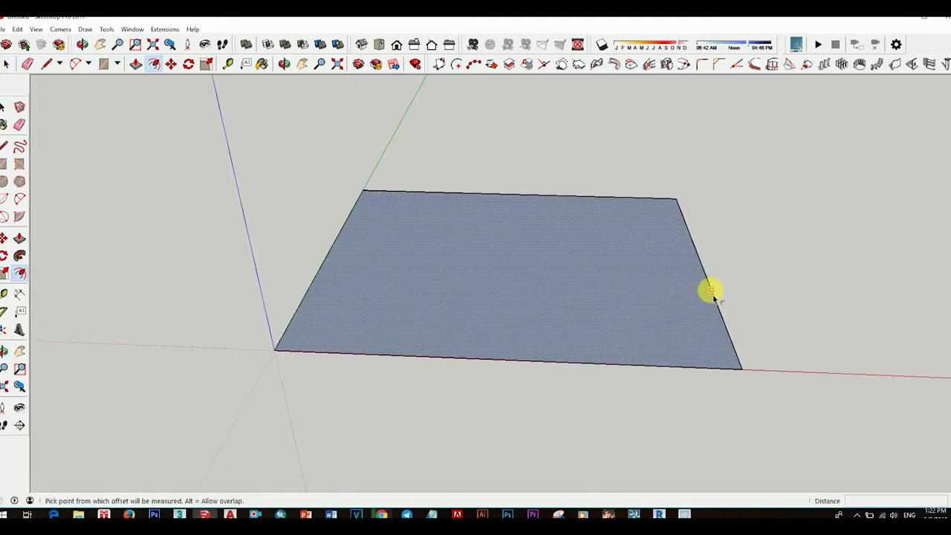
click(653, 296)
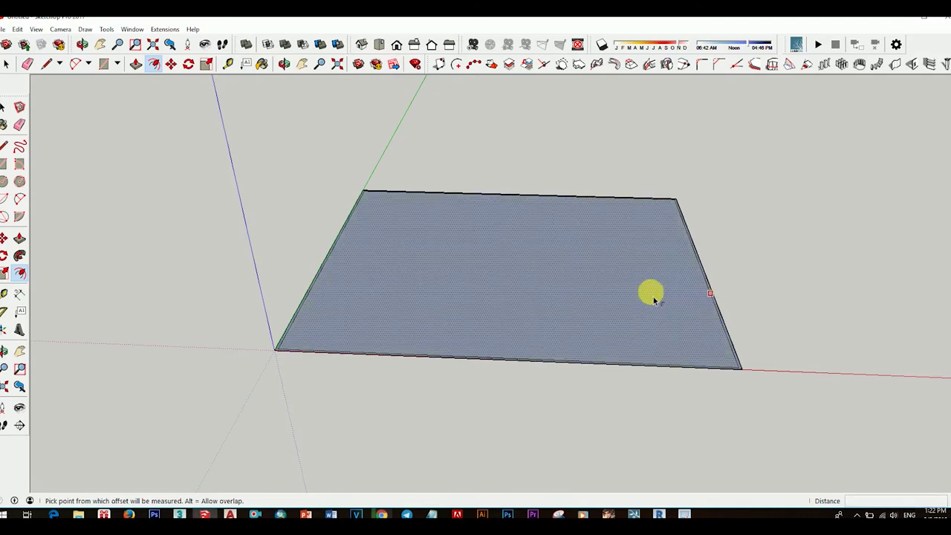
key(Escape)
click(714, 297)
text(100)
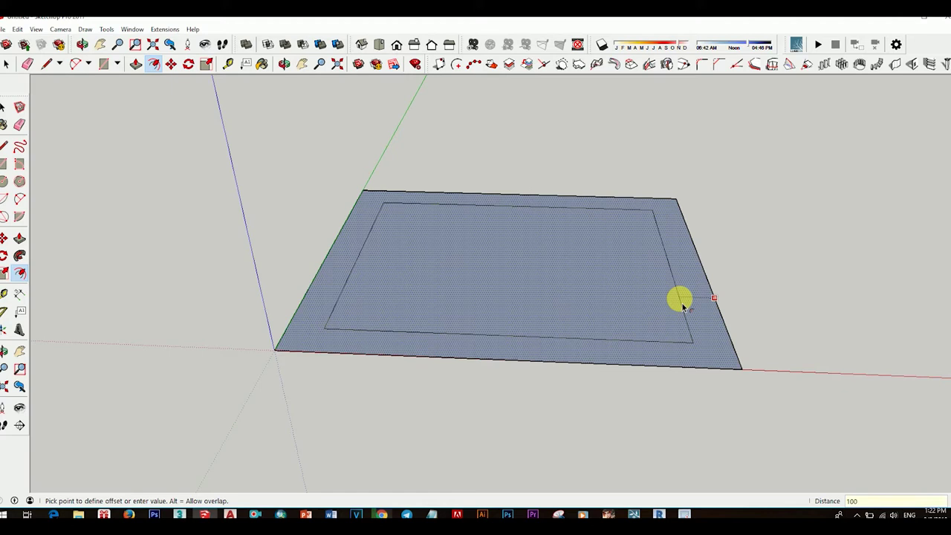
key(Return)
Delete the inner floor face, leaving only the 100 mm border ring.
key(space)
middle_drag(635, 314, 573, 334)
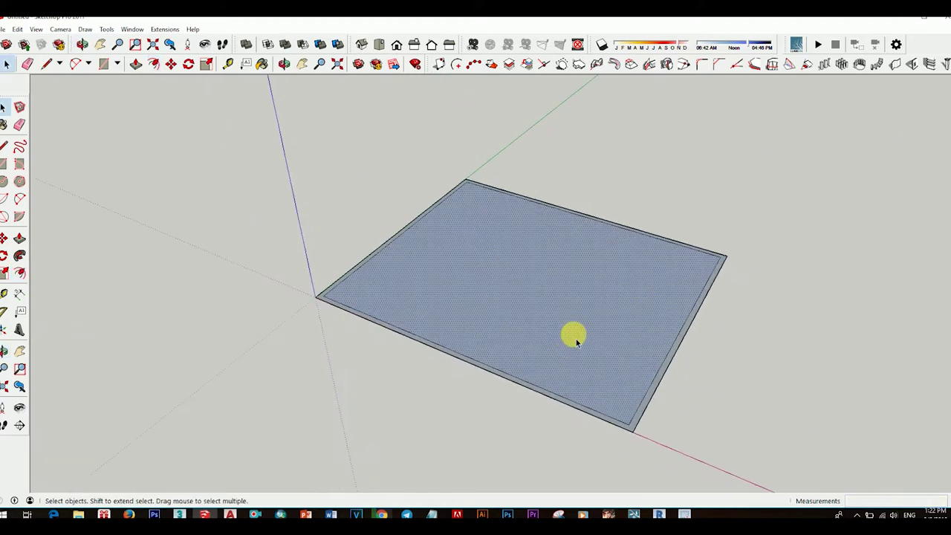
right_click(570, 330)
key(Delete)
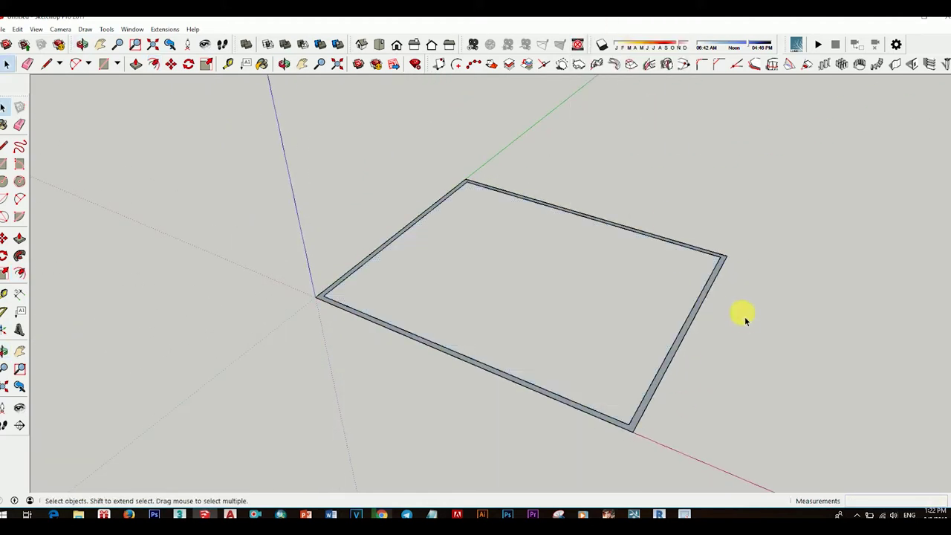
Push/Pull the border ring up 3000 mm into open-topped walls.
key(p)
drag(691, 337, 695, 247)
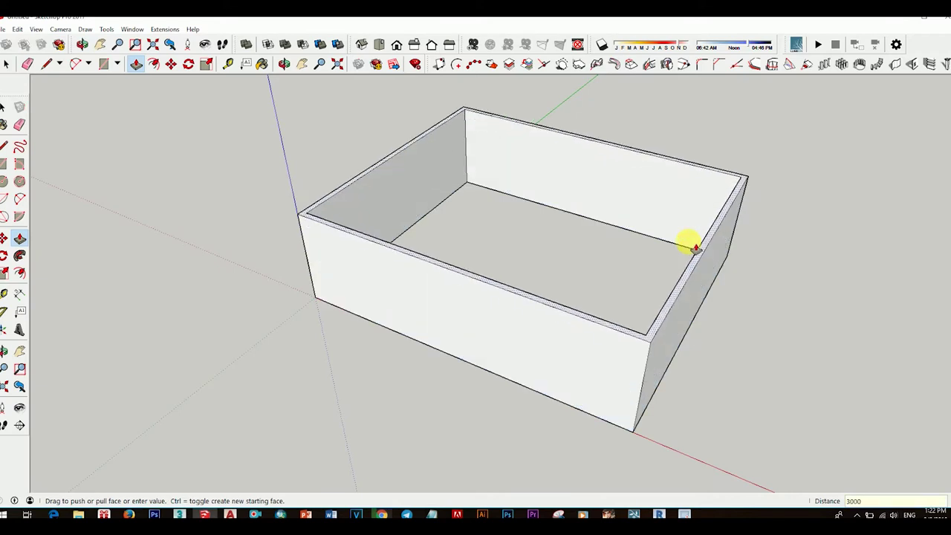
mouse_move(694, 247)
middle_down()
mouse_move(552, 382)
mouse_move(622, 260)
mouse_move(717, 301)
mouse_move(445, 304)
mouse_move(790, 382)
mouse_move(562, 325)
mouse_move(546, 330)
mouse_move(580, 336)
middle_up()
key(space)
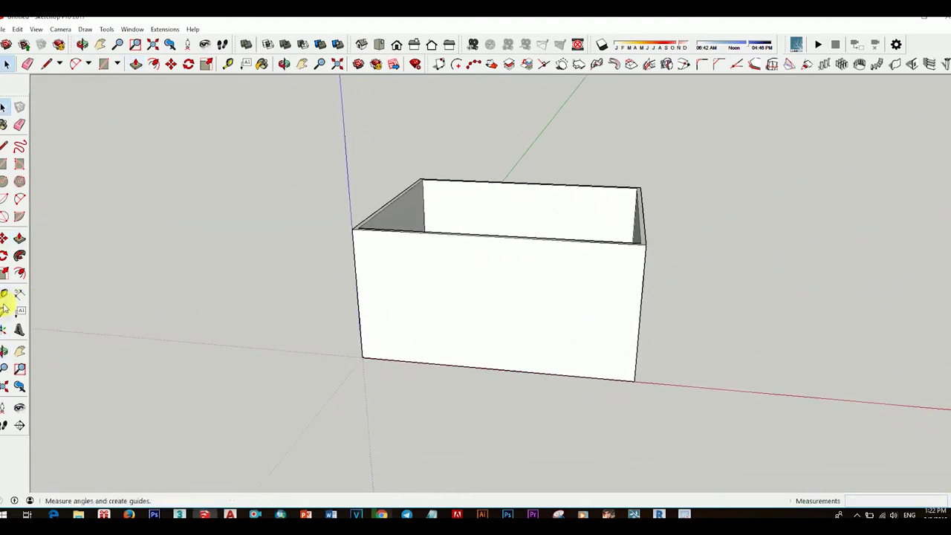
Place horizontal guides 100 mm above the front wall's bottom edge and 1800 mm above that.
click(4, 295)
scroll(420, 343, up, 2)
scroll(409, 363, up, 2)
click(406, 360)
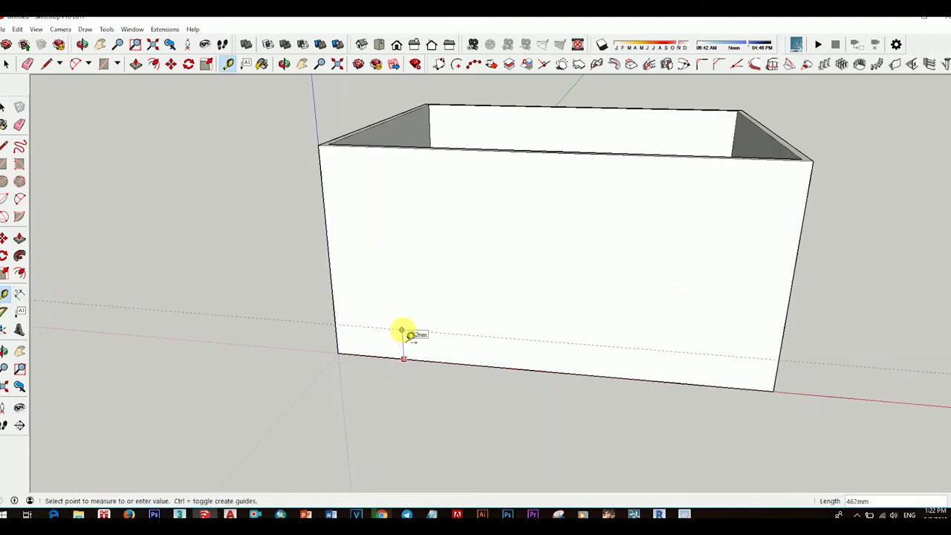
scroll(457, 305, up, 2)
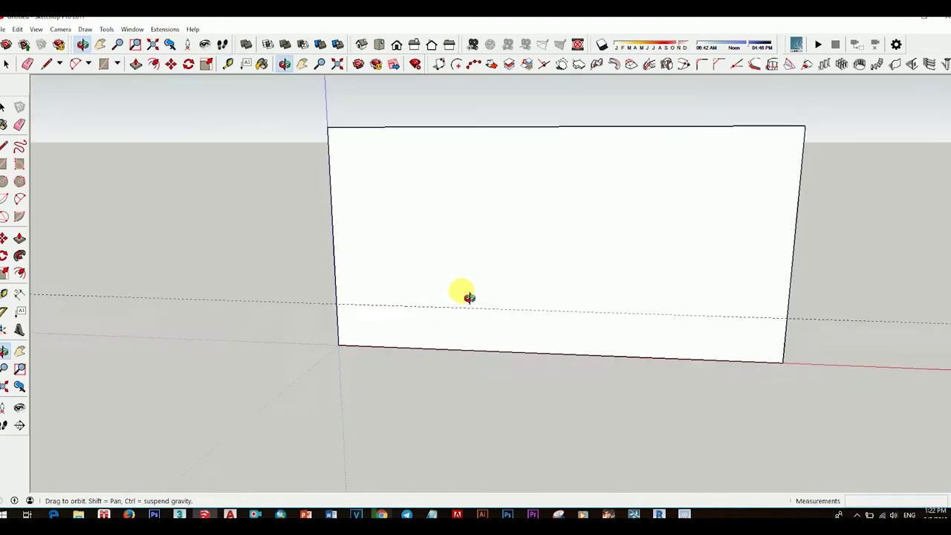
scroll(431, 308, up, 2)
text(100)
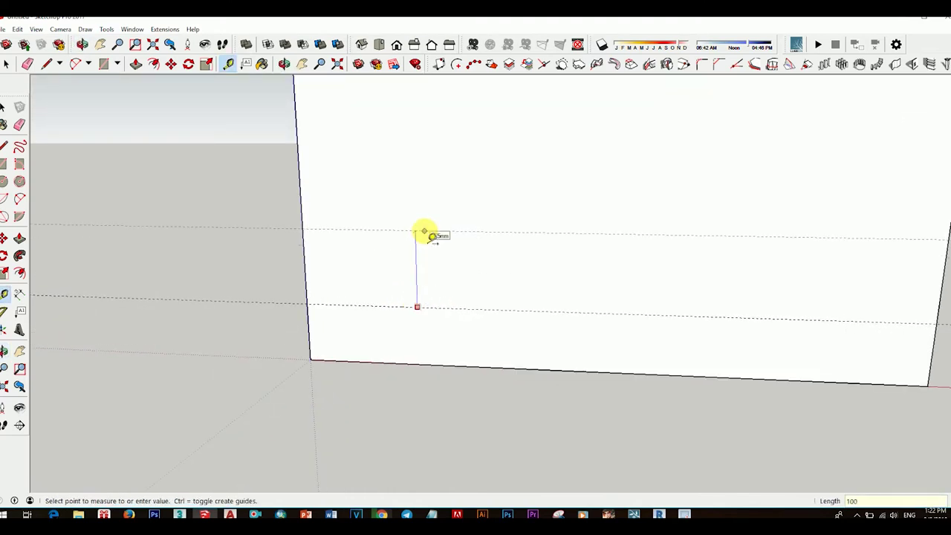
key(Return)
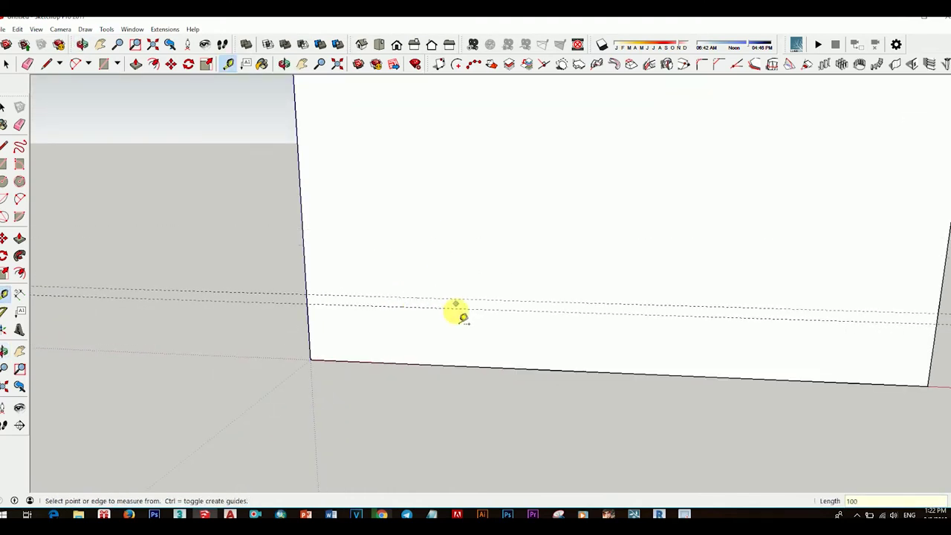
click(428, 307)
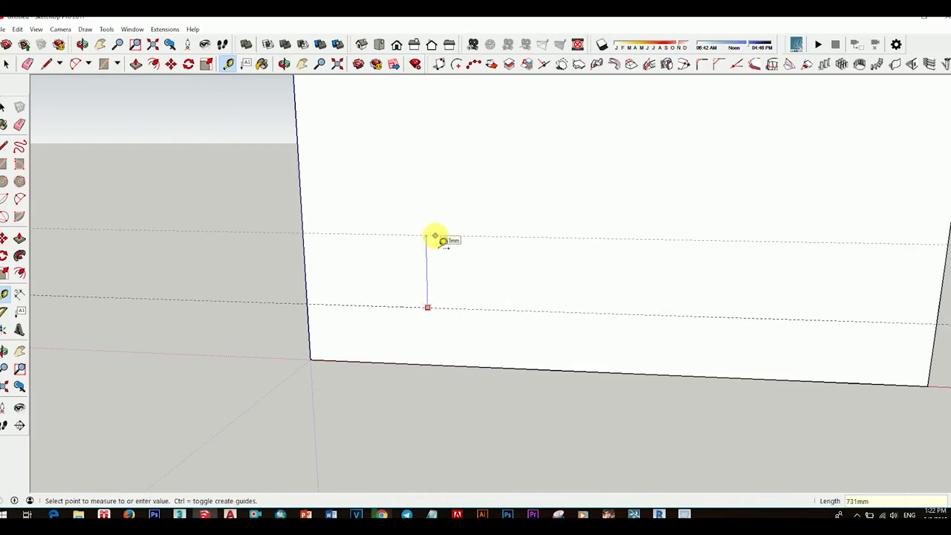
text(1800)
key(Return)
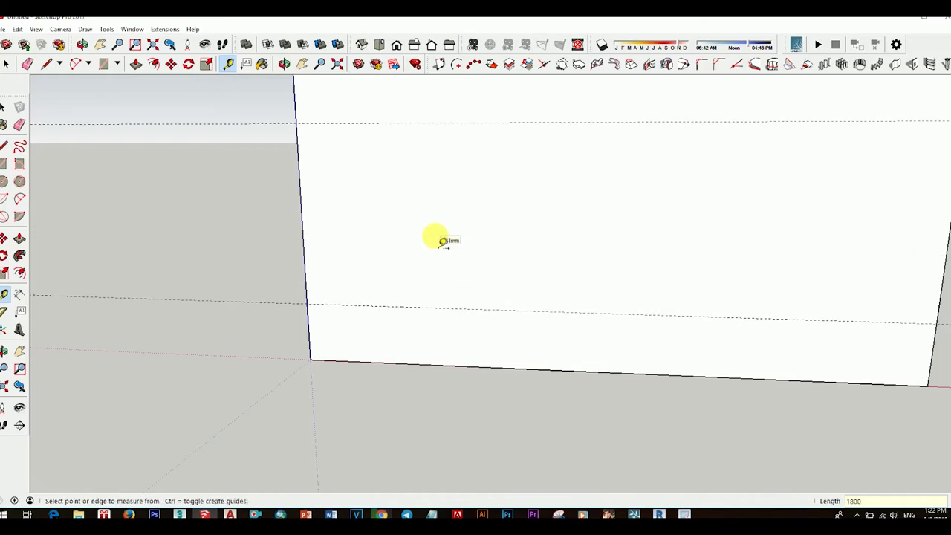
scroll(457, 304, down, 3)
scroll(493, 287, down, 2)
scroll(486, 314, up, 2)
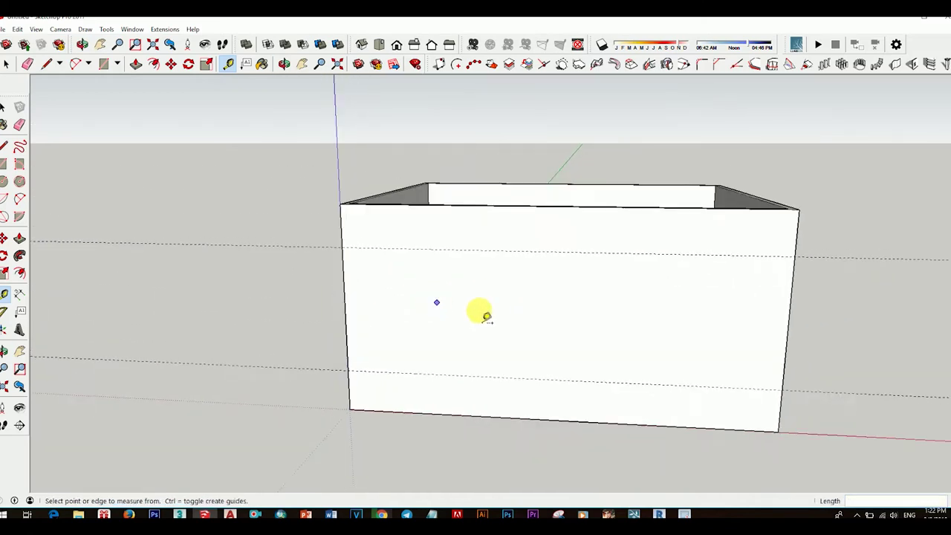
Place vertical guides at 600, 900 and 1500 mm steps from the wall's left edge.
middle_drag(486, 314, 489, 322)
mouse_move(414, 304)
middle_down()
mouse_move(355, 341)
mouse_move(381, 365)
mouse_move(416, 331)
middle_up()
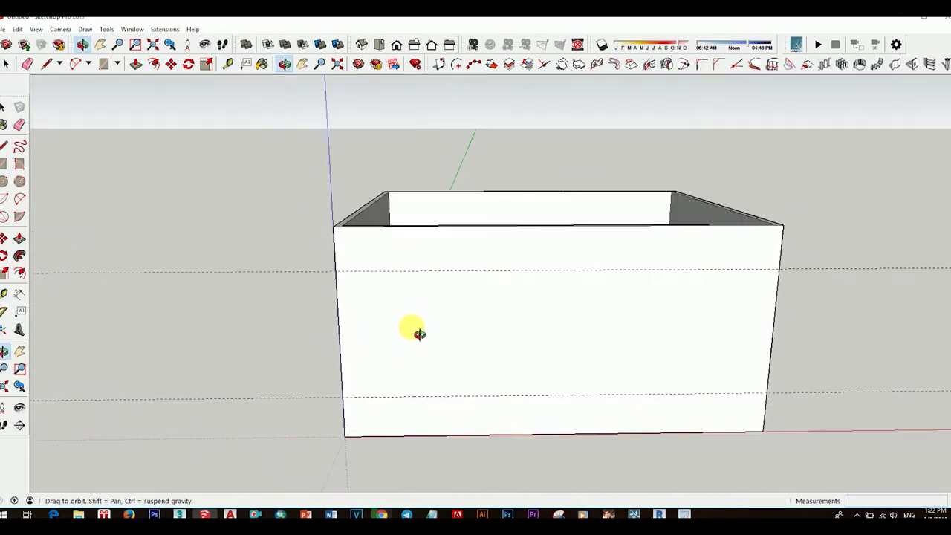
click(6, 295)
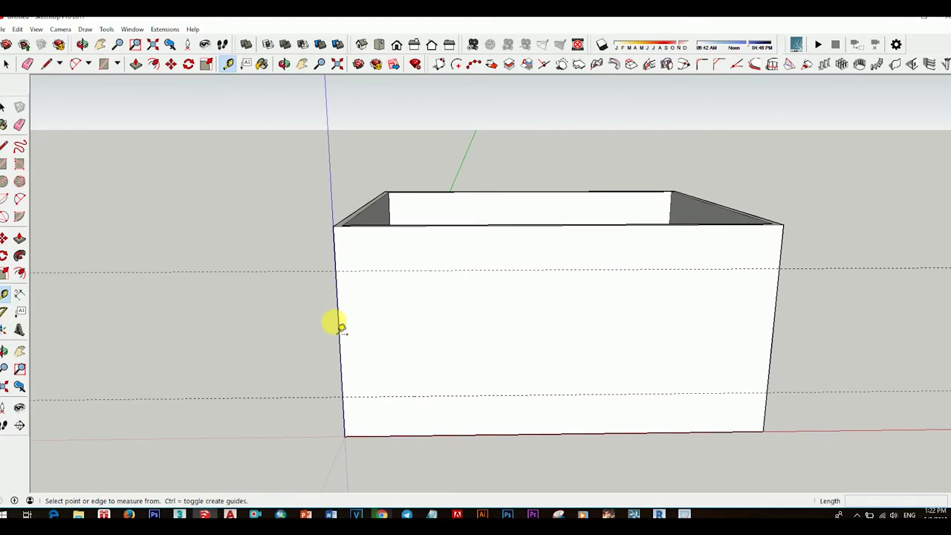
click(337, 304)
text(600)
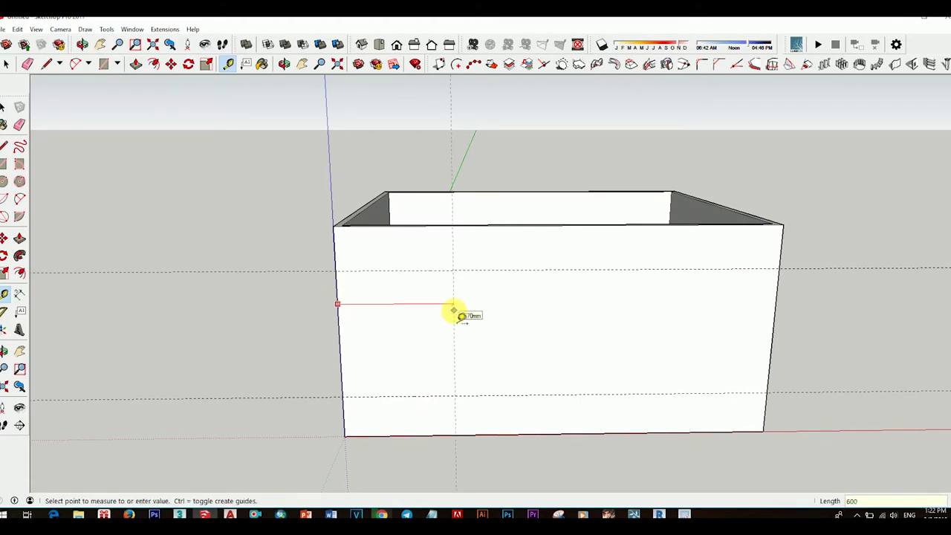
key(Return)
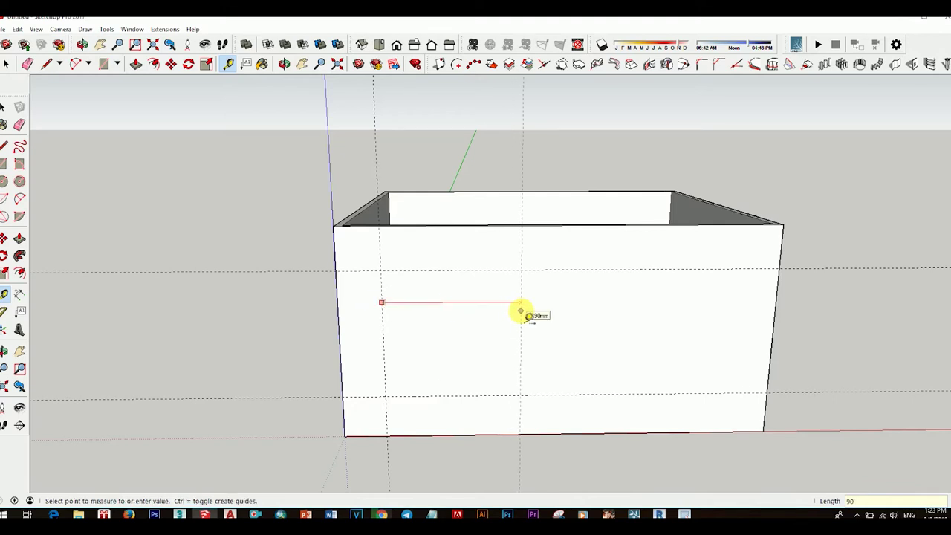
key(Return)
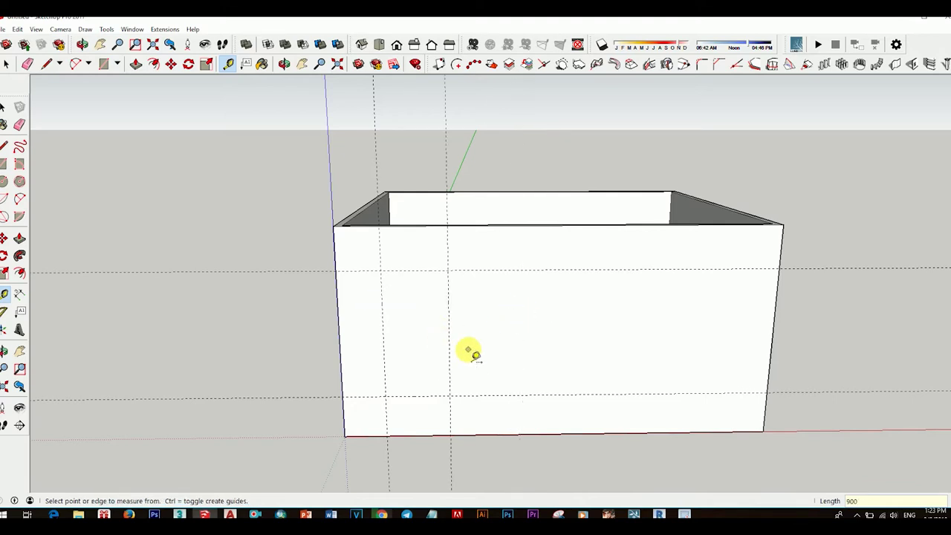
click(449, 380)
text(1500)
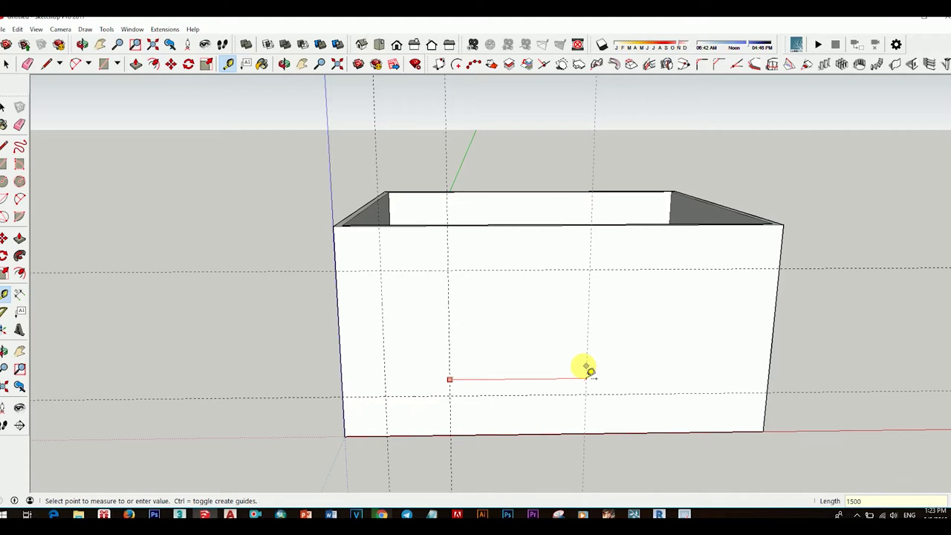
click(563, 370)
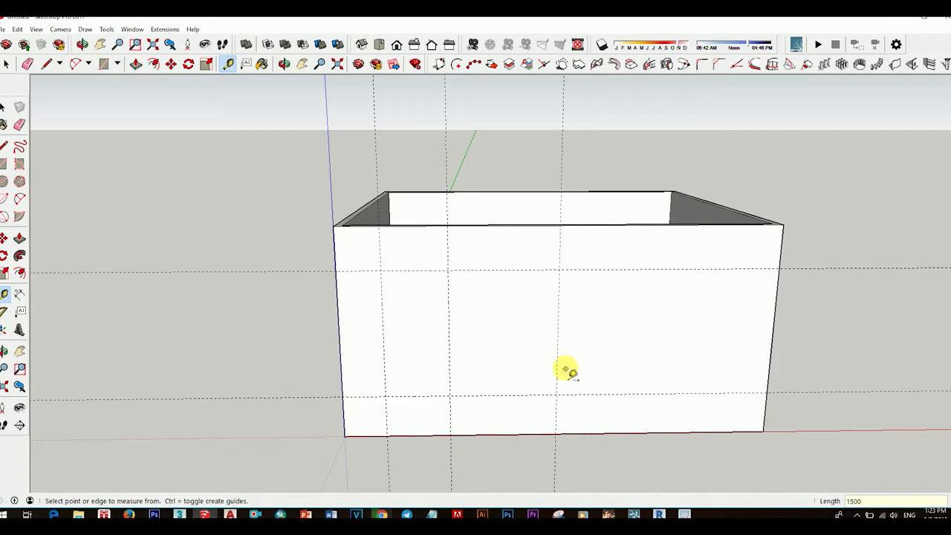
click(557, 356)
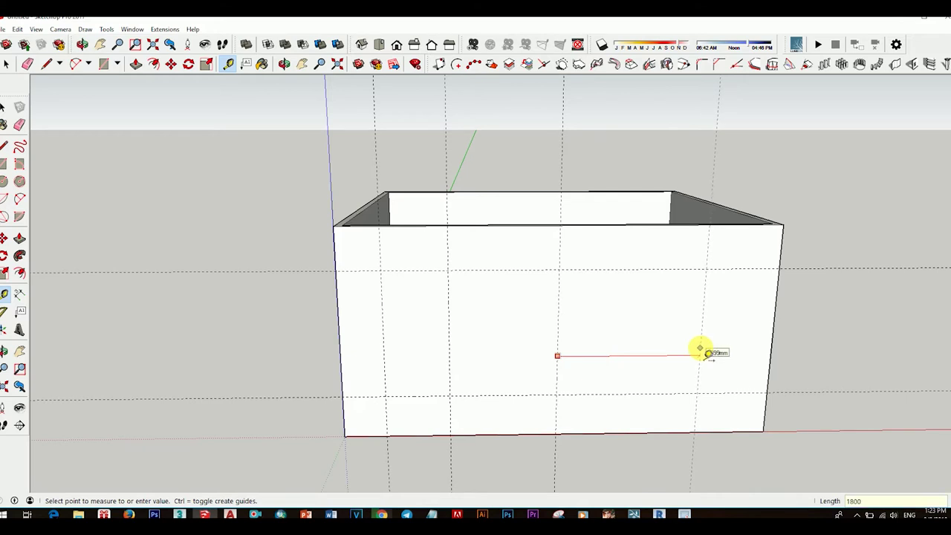
key(Escape)
mouse_move(626, 389)
middle_down()
mouse_move(647, 333)
mouse_move(556, 364)
mouse_move(522, 316)
mouse_move(530, 329)
middle_up()
key(space)
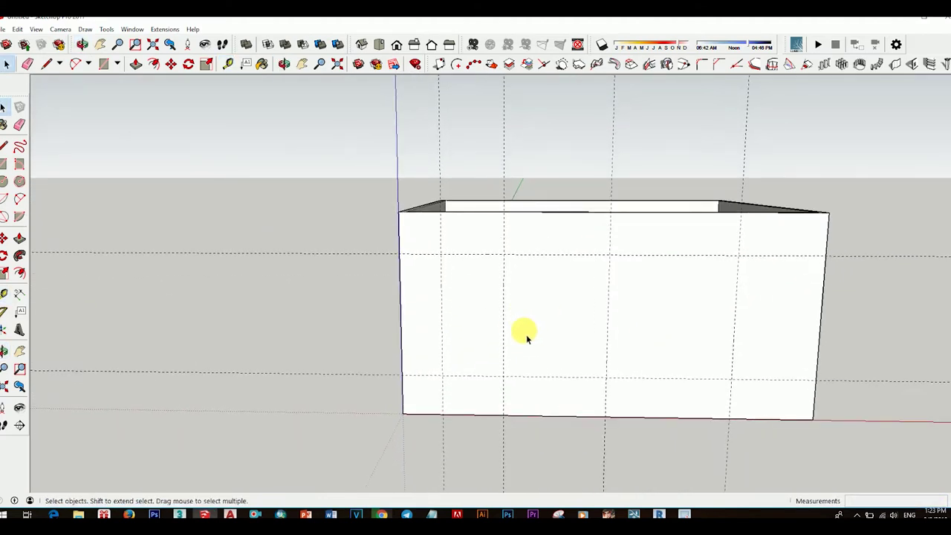
Draw a 900 by 1800 door outline and an 1800 by 1800 window outline on the front wall.
key(d)
click(442, 254)
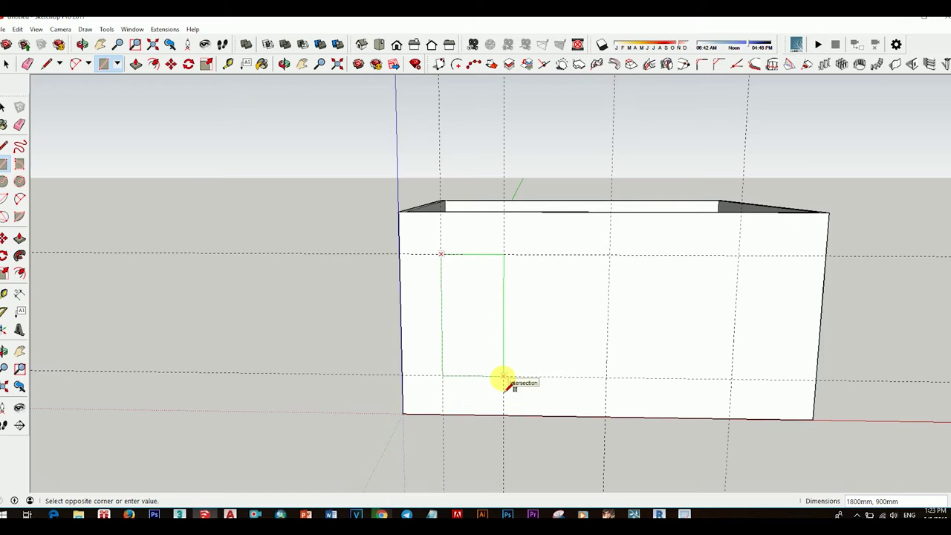
click(503, 376)
click(609, 254)
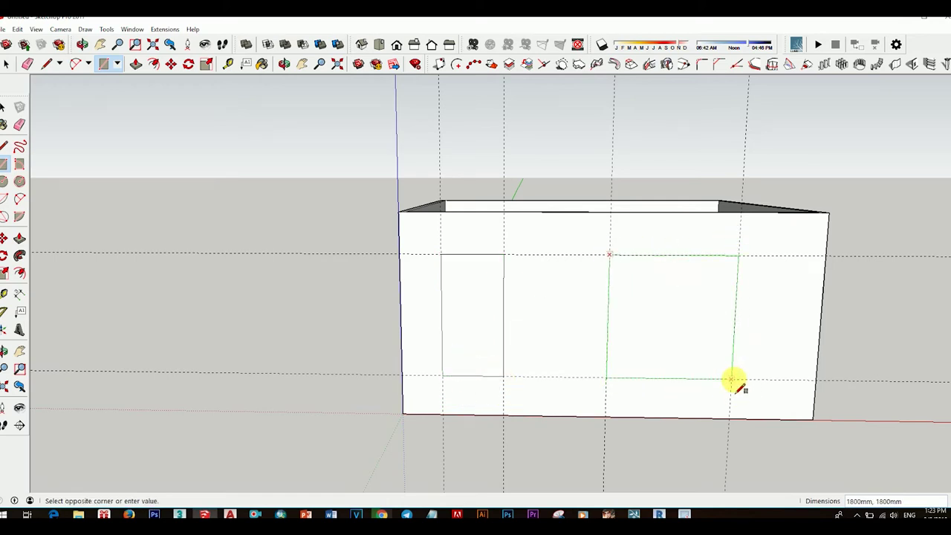
click(736, 385)
Push both rectangles through the wall to cut the door and window openings.
middle_drag(753, 333, 572, 387)
key(space)
key(p)
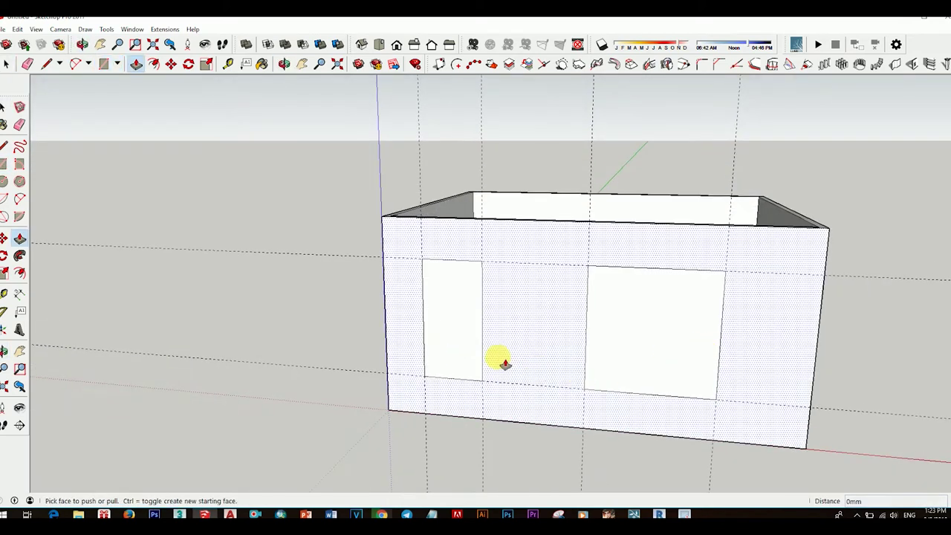
click(471, 340)
click(476, 310)
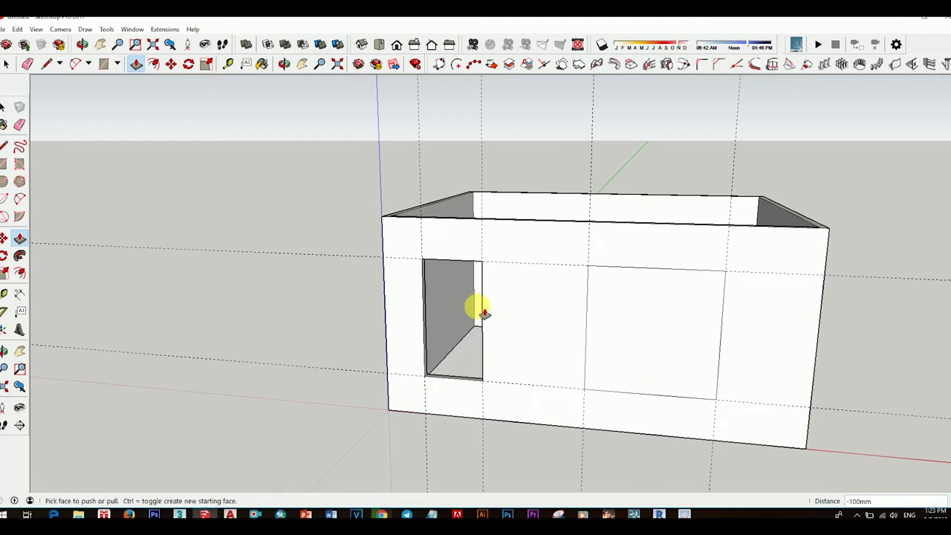
double_click(660, 334)
mouse_move(656, 362)
middle_down()
mouse_move(498, 362)
mouse_move(671, 416)
middle_up()
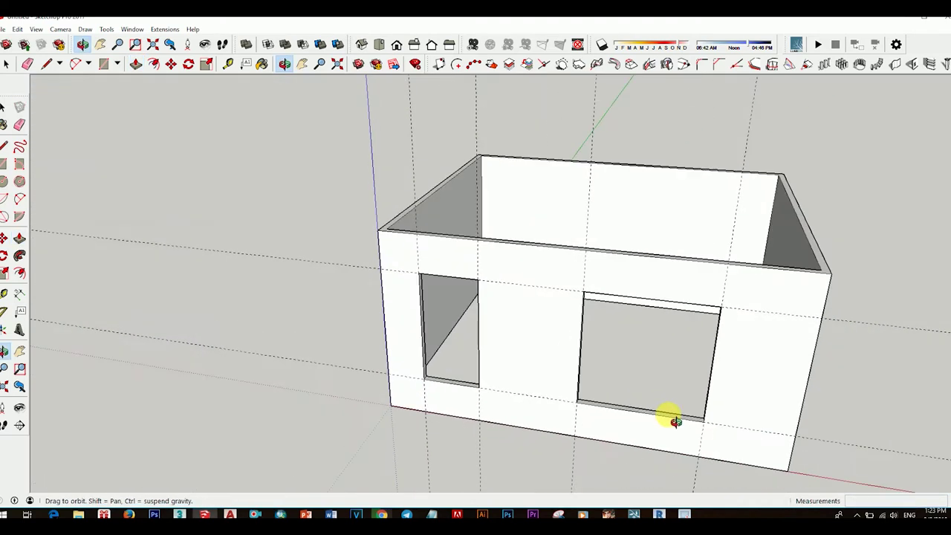
key(space)
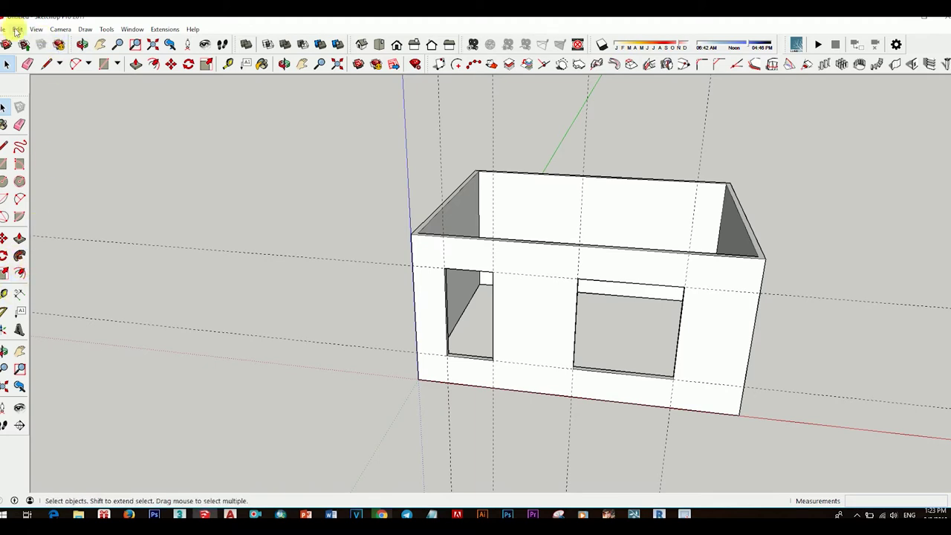
Delete all guide lines and make the entire room geometry a group.
click(17, 30)
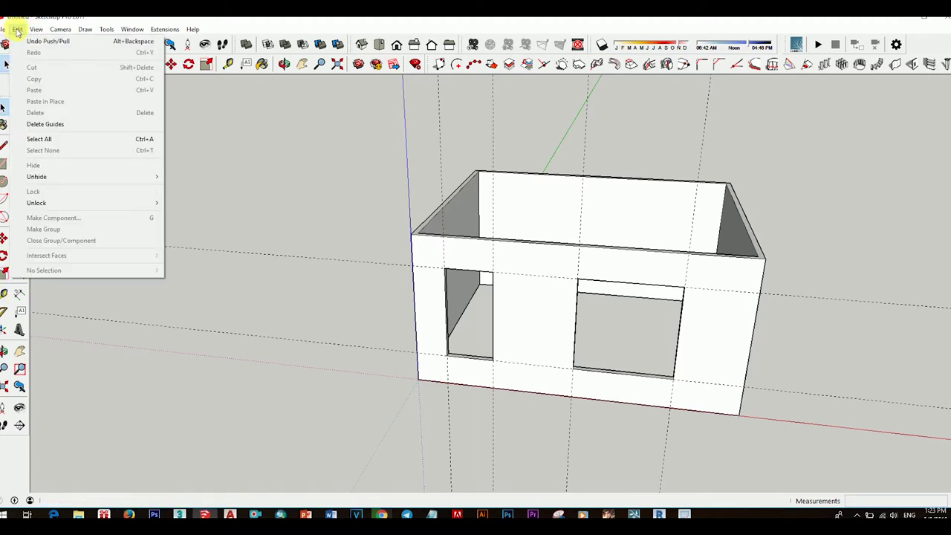
click(53, 123)
mouse_move(601, 297)
middle_down()
mouse_move(474, 311)
mouse_move(543, 354)
middle_up()
click(650, 379)
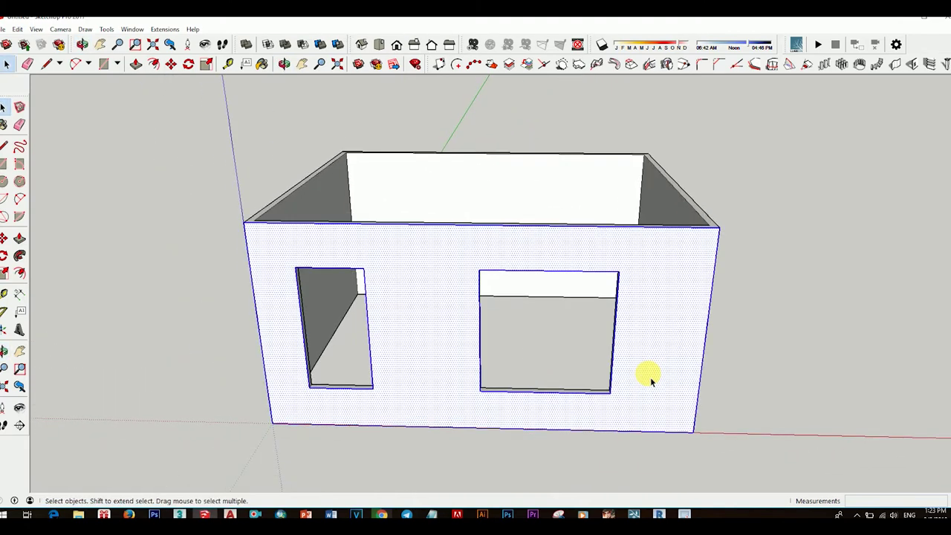
triple_click(650, 376)
right_click(650, 377)
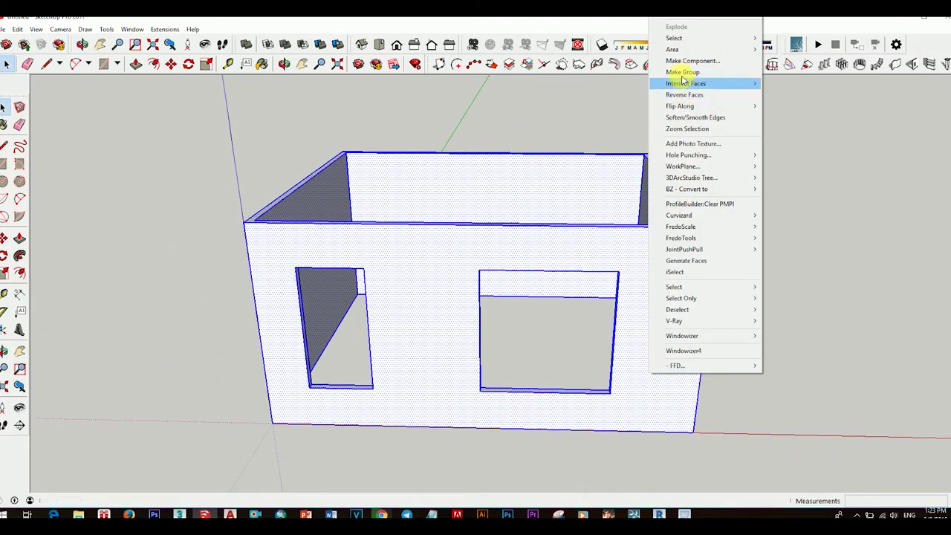
click(682, 77)
mouse_move(491, 397)
middle_down()
mouse_move(319, 393)
mouse_move(367, 405)
middle_up()
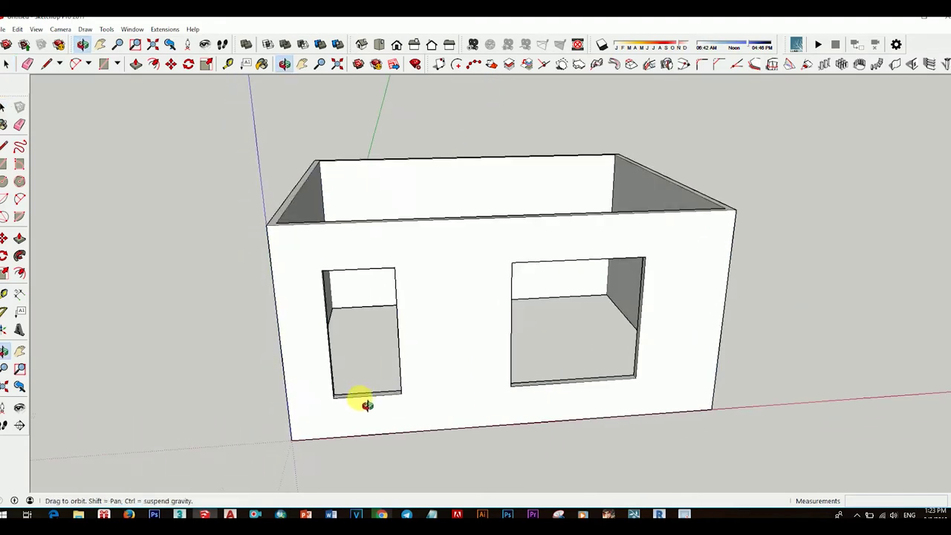
click(3, 164)
Draw a rectangle face filling the left door opening.
scroll(319, 279, up, 2)
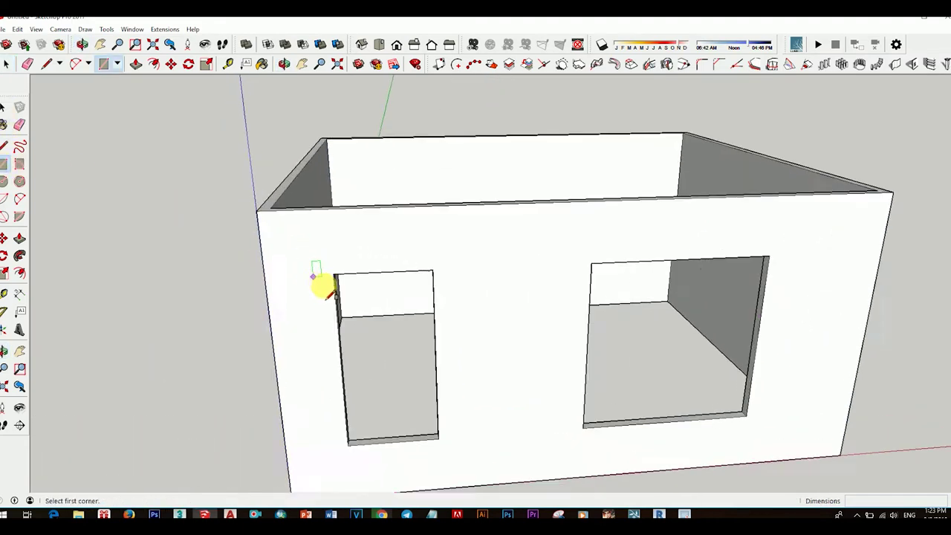
shift+middle_drag(323, 286, 269, 249)
click(266, 231)
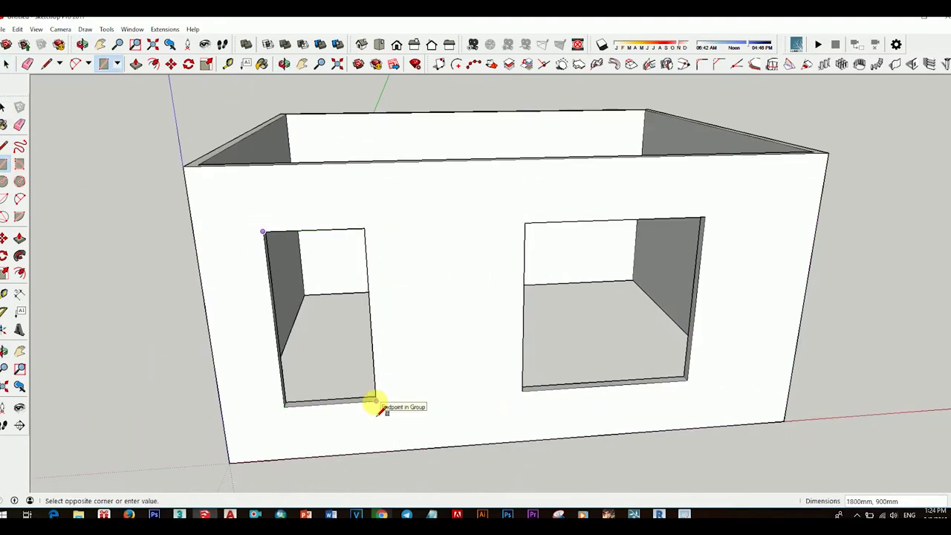
click(377, 403)
mouse_move(427, 419)
middle_down()
mouse_move(386, 418)
mouse_move(350, 393)
middle_up()
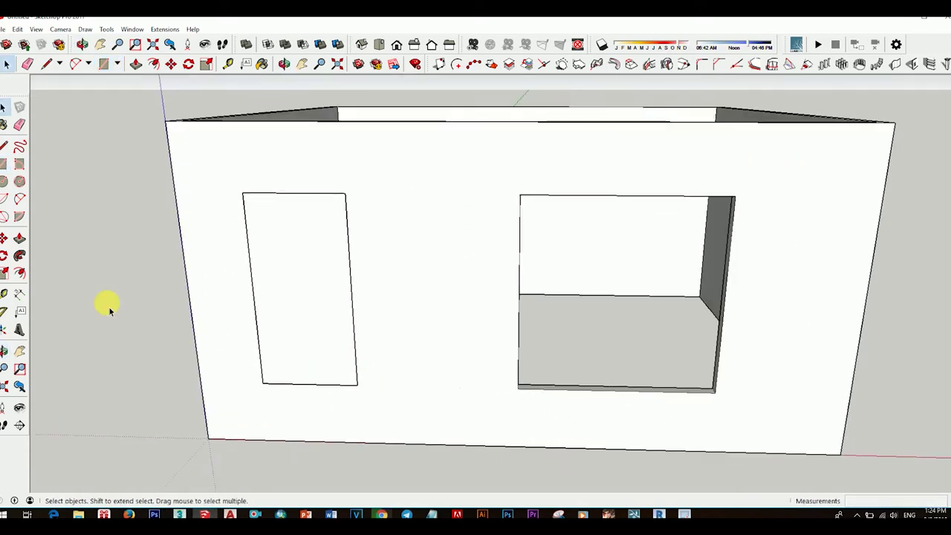
click(19, 273)
Offset the door face inward by 100, then offset the inner face a further 5.
click(337, 285)
click(336, 284)
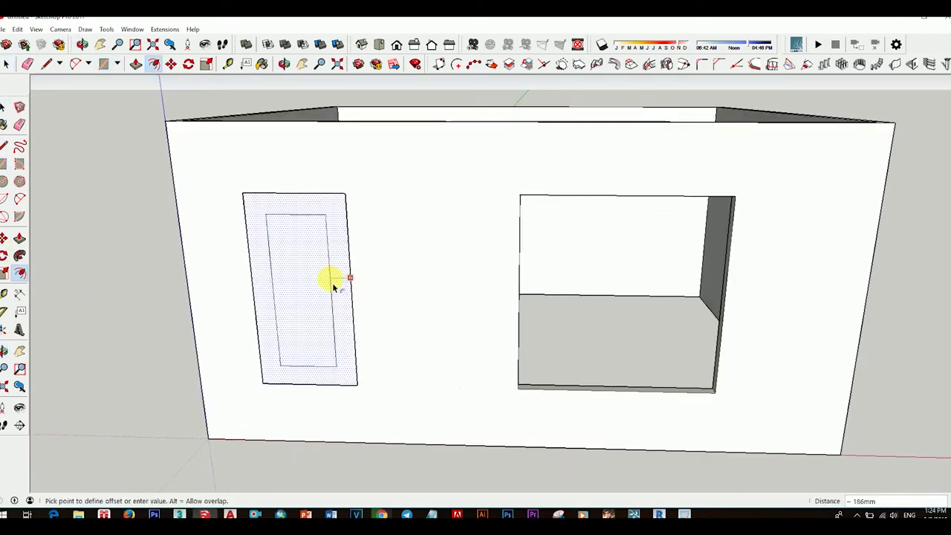
text(100)
key(Return)
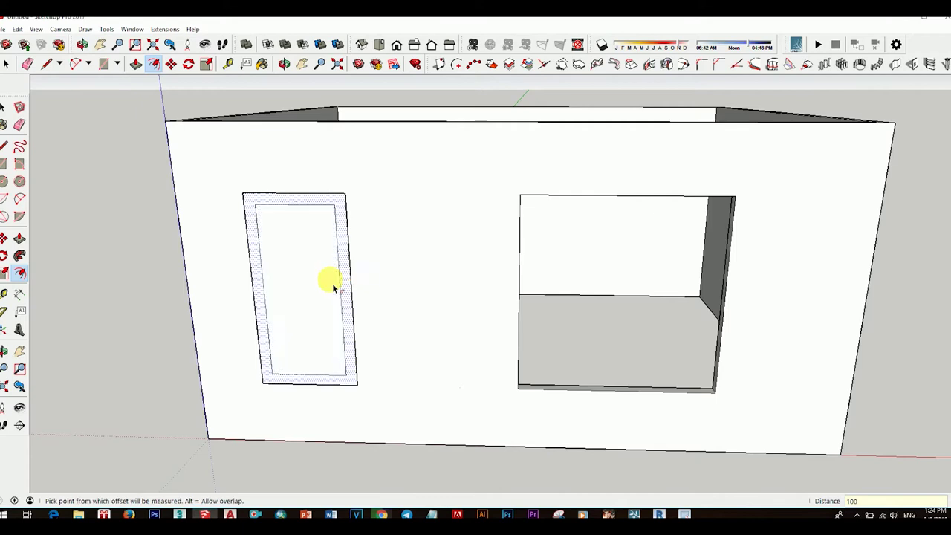
mouse_move(330, 276)
middle_down()
mouse_move(338, 352)
mouse_move(456, 357)
middle_up()
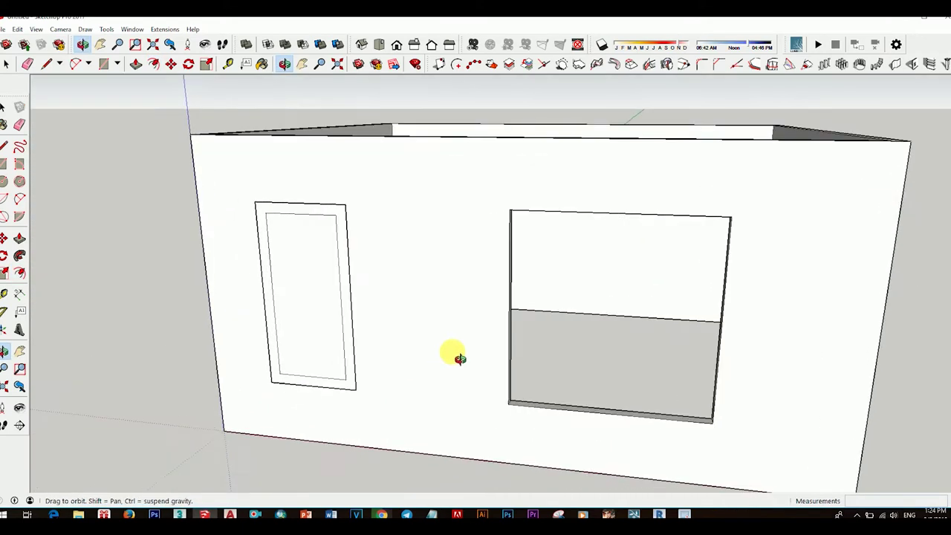
click(346, 329)
click(353, 327)
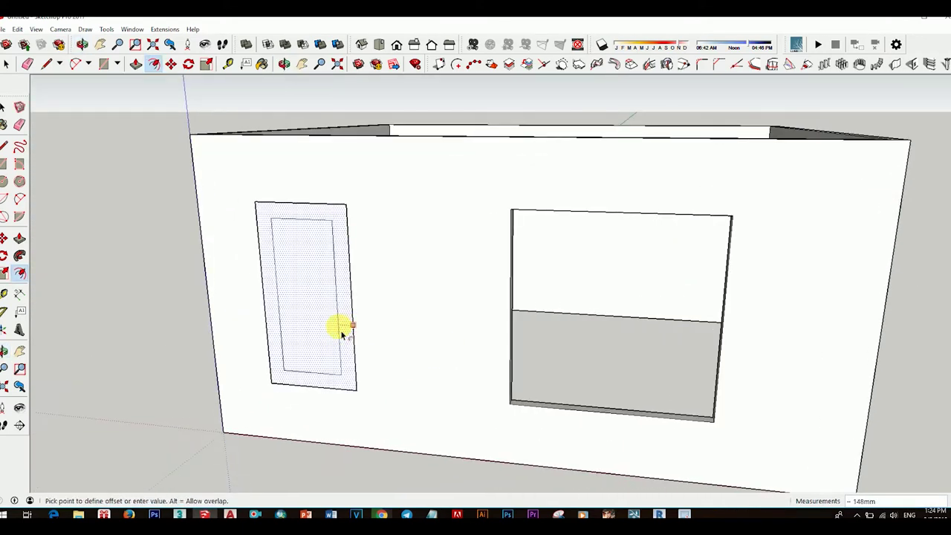
key(Return)
middle_drag(339, 329, 308, 299)
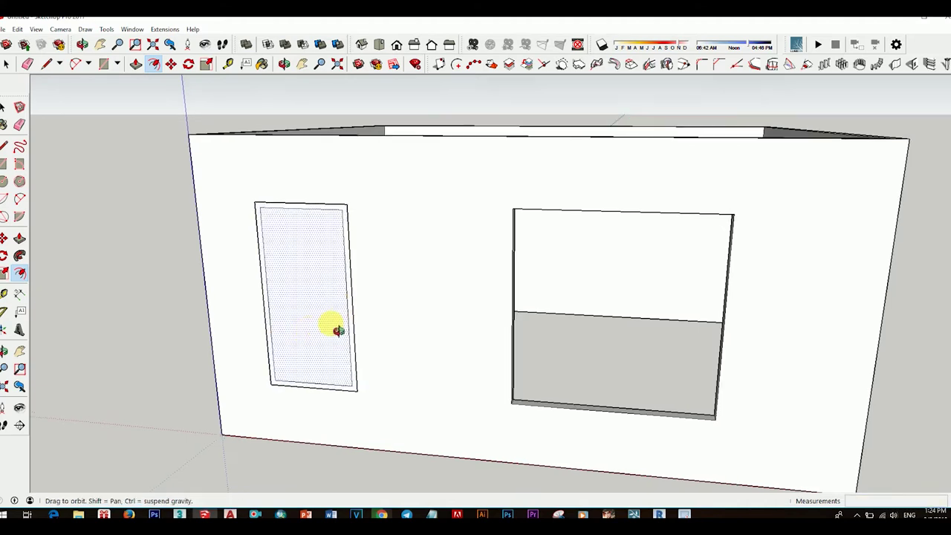
key(space)
right_click(308, 299)
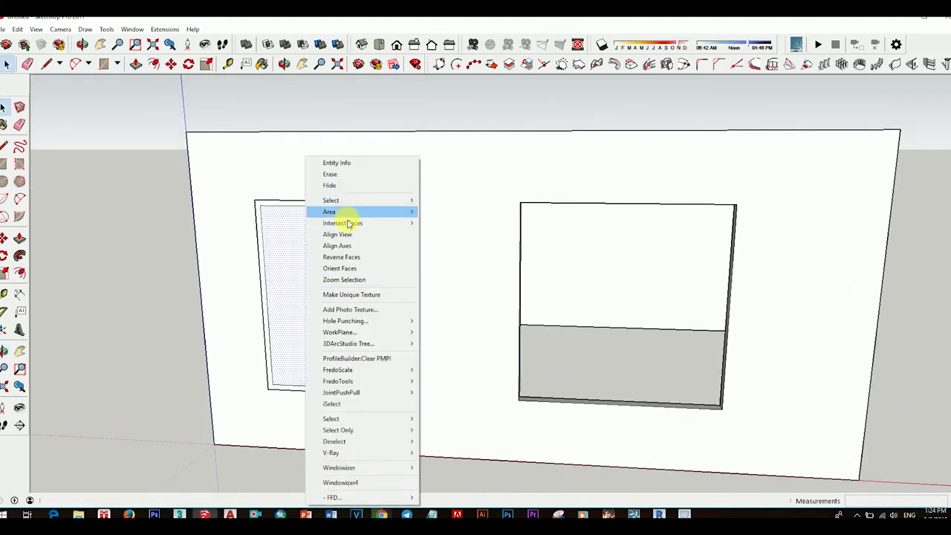
Erase the inner door face and extrude the frame ring 100 mm.
click(334, 178)
mouse_move(378, 265)
middle_down()
mouse_move(413, 322)
mouse_move(361, 339)
middle_up()
scroll(362, 360, up, 5)
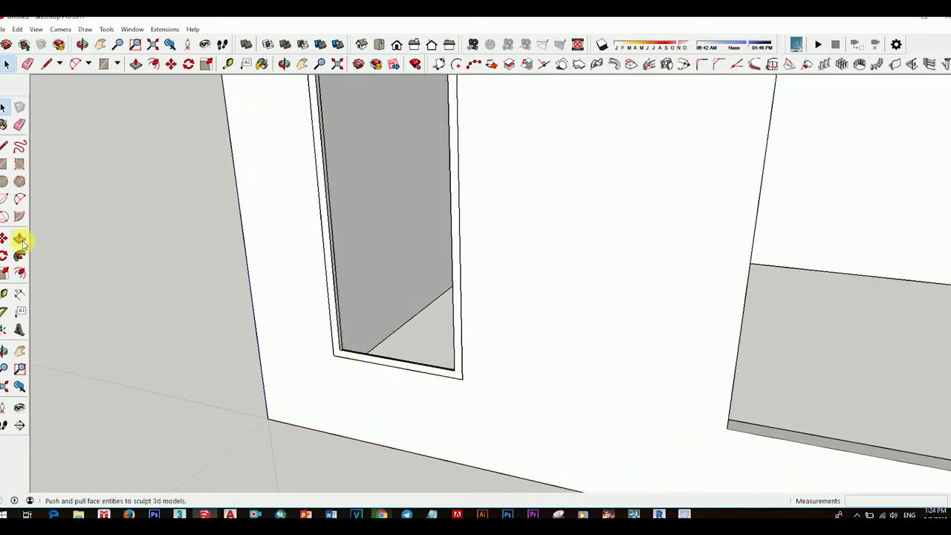
click(19, 238)
click(355, 350)
mouse_move(355, 351)
middle_down()
mouse_move(303, 356)
mouse_move(361, 314)
middle_up()
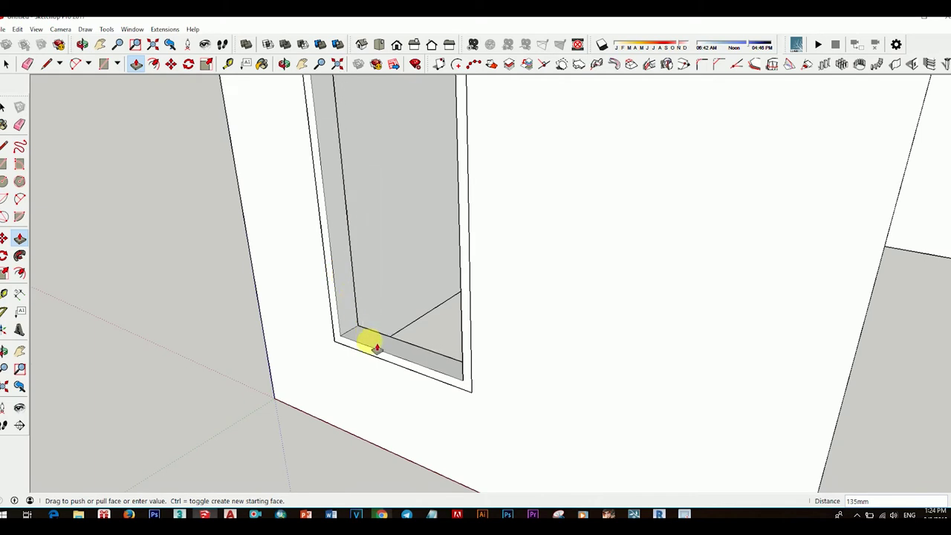
mouse_move(389, 344)
middle_down()
mouse_move(339, 365)
mouse_move(598, 374)
mouse_move(686, 364)
mouse_move(433, 344)
middle_up()
text(100)
key(Return)
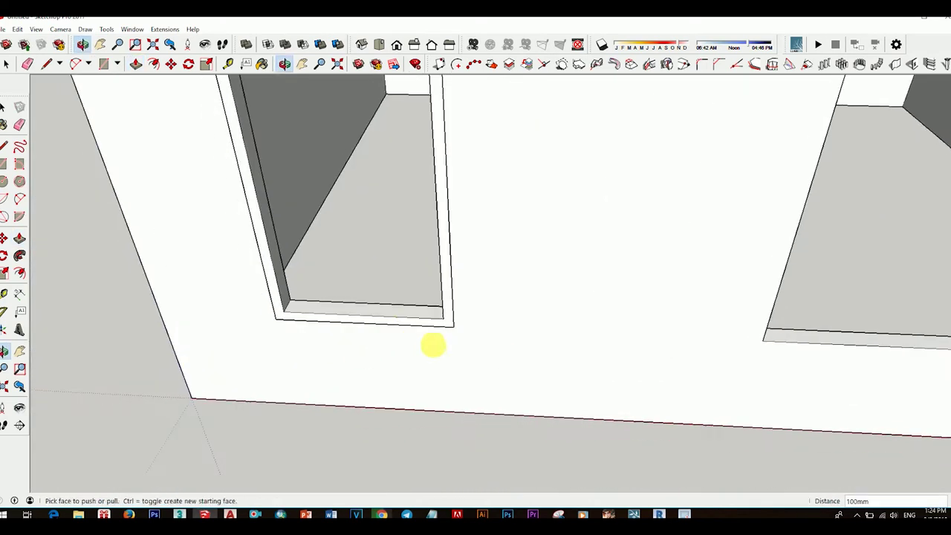
key(space)
Make the extruded door frame a component.
mouse_move(424, 312)
middle_down()
mouse_move(475, 304)
mouse_move(446, 350)
middle_up()
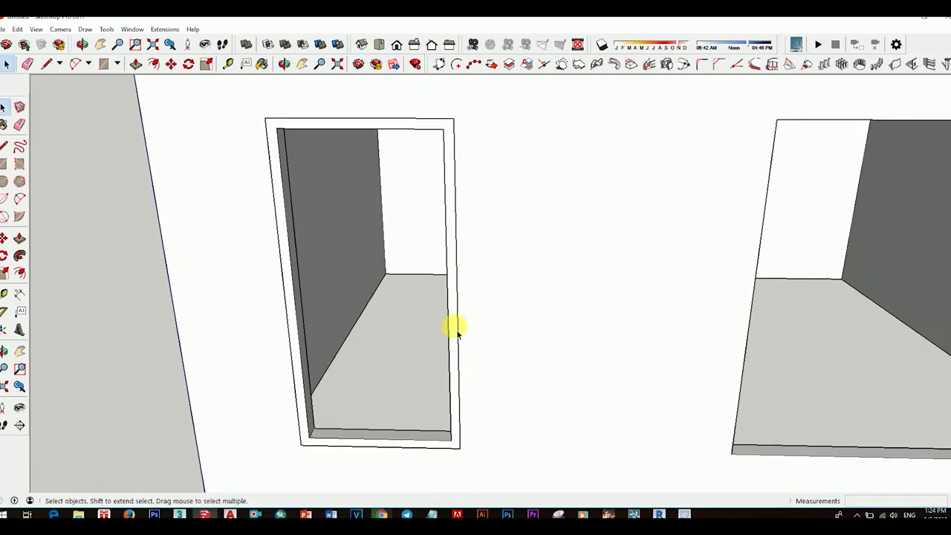
triple_click(455, 329)
right_click(453, 325)
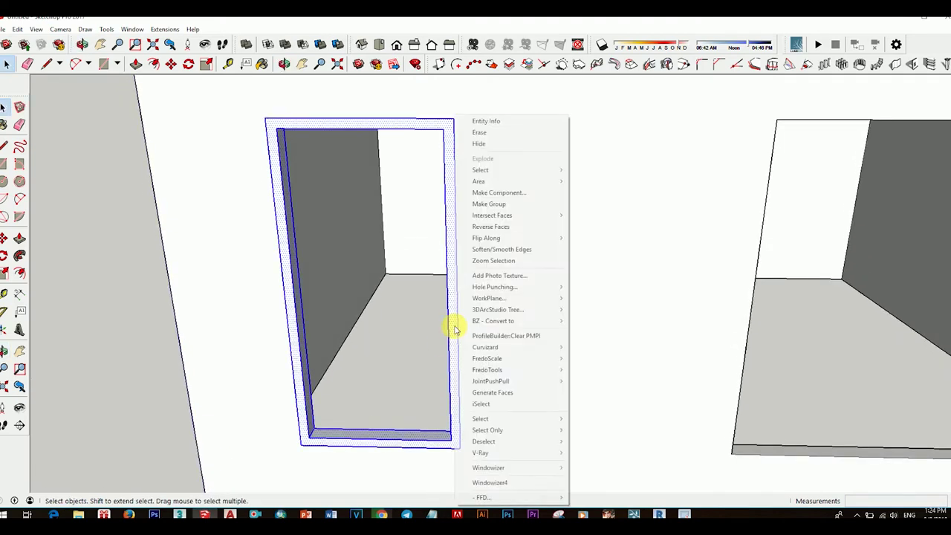
click(496, 195)
click(493, 312)
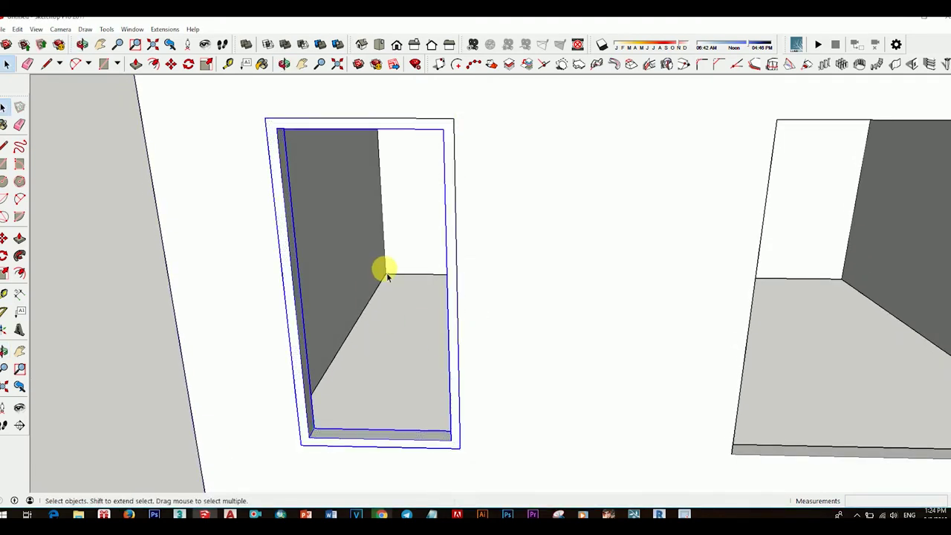
mouse_move(386, 275)
middle_down()
mouse_move(392, 318)
mouse_move(303, 303)
middle_up()
click(4, 147)
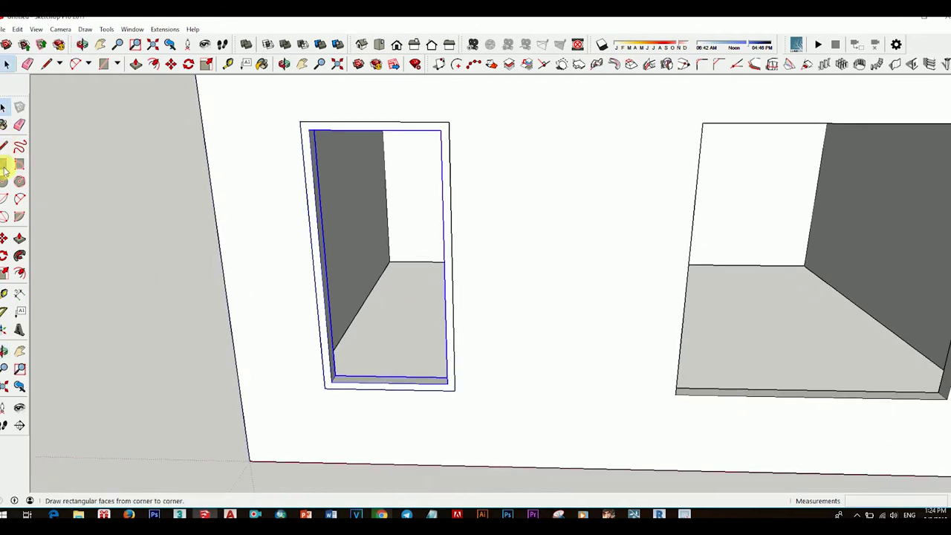
Draw a rectangle across the door opening and offset it inward into a thin 5 mm strip.
click(4, 163)
click(312, 137)
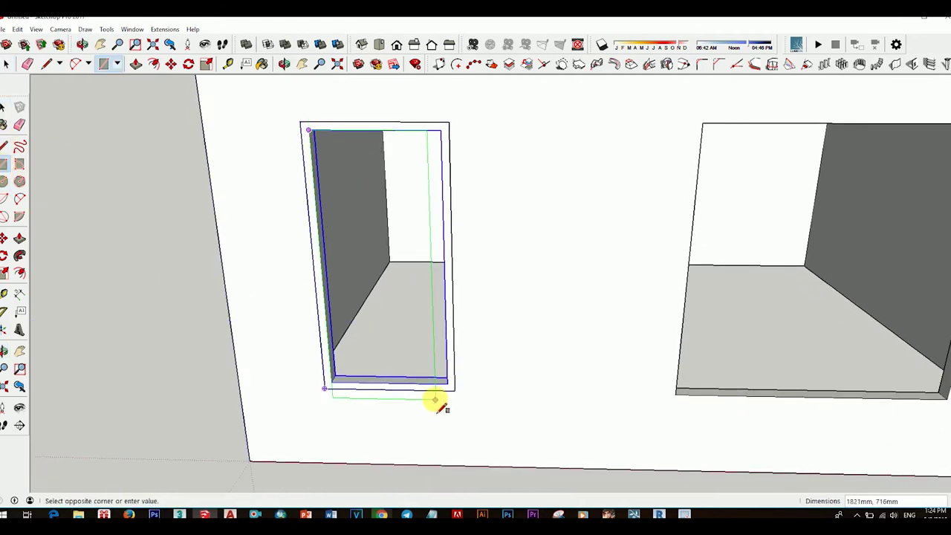
click(446, 383)
middle_drag(395, 322, 446, 336)
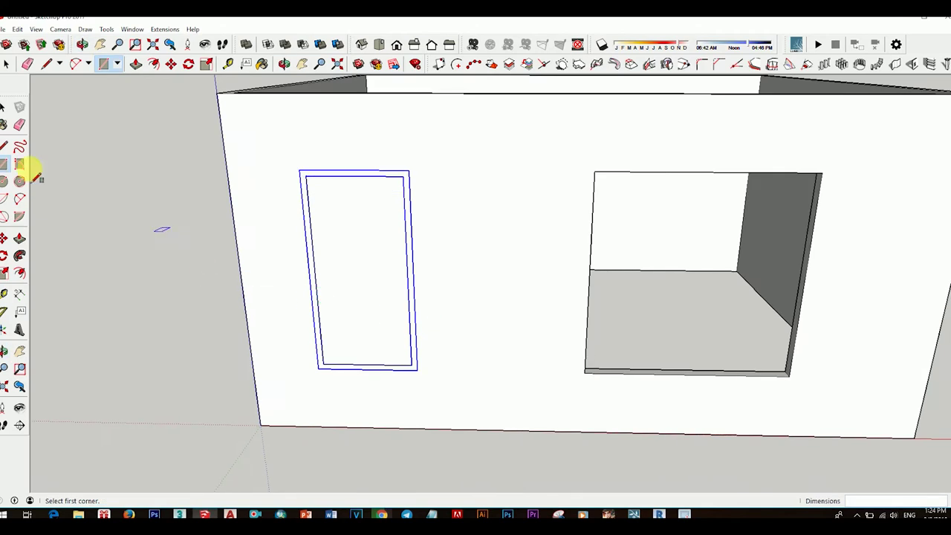
click(19, 272)
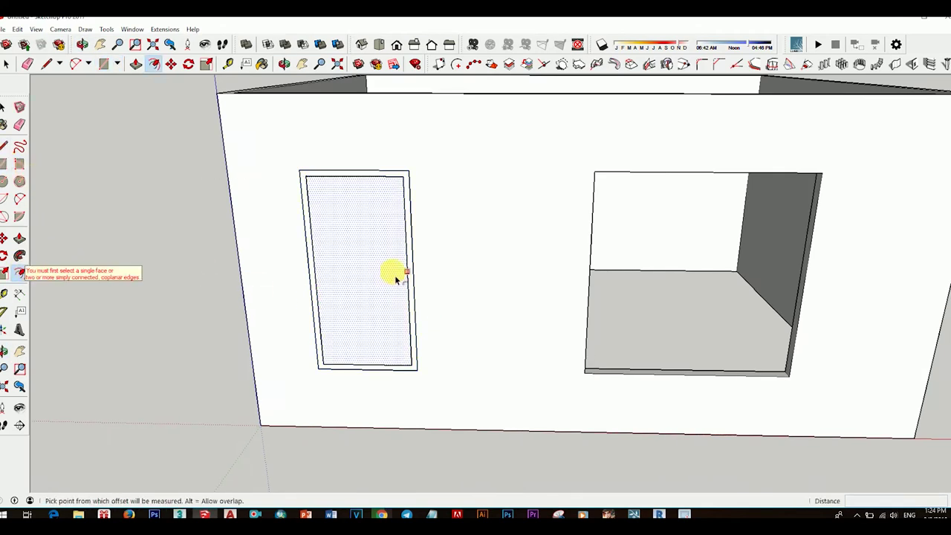
click(399, 276)
text(50)
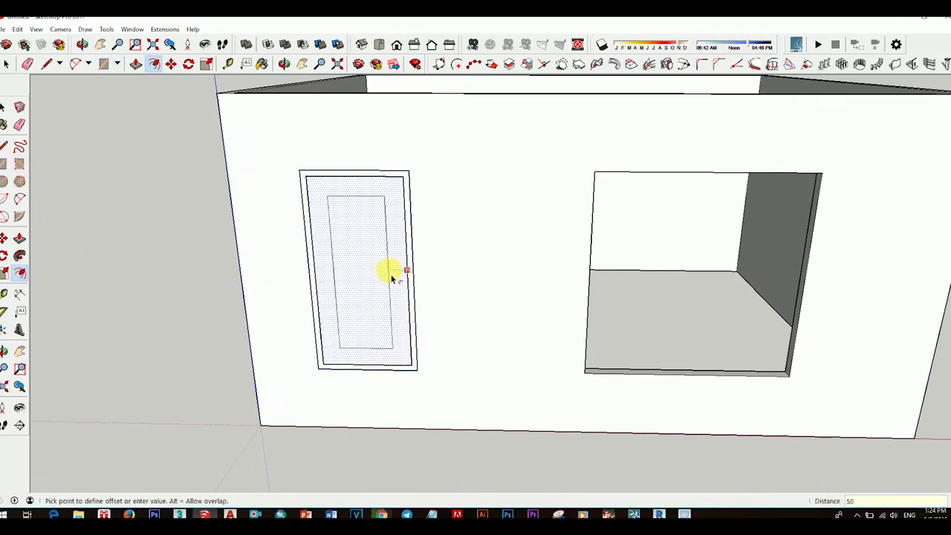
key(Return)
Erase the door's inner face and extrude the inner frame strip 5 mm.
click(5, 112)
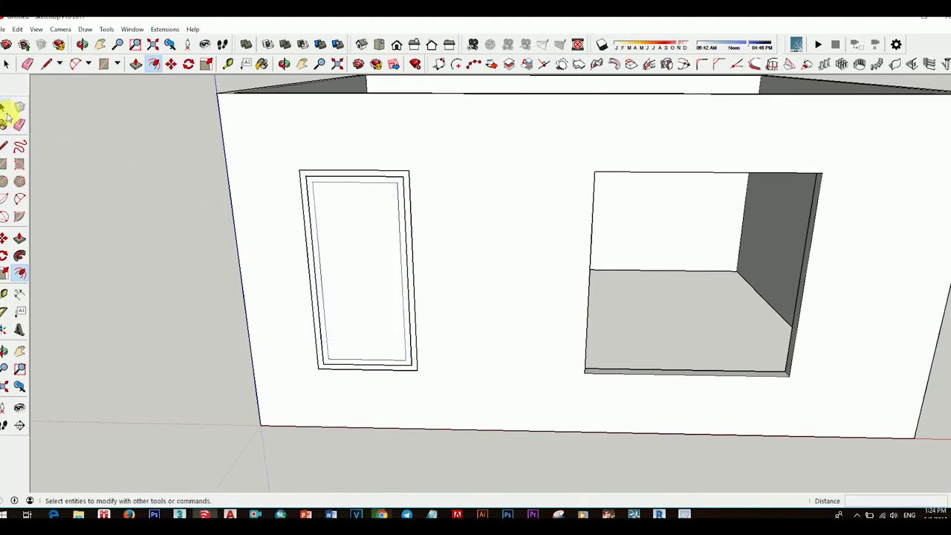
right_click(364, 244)
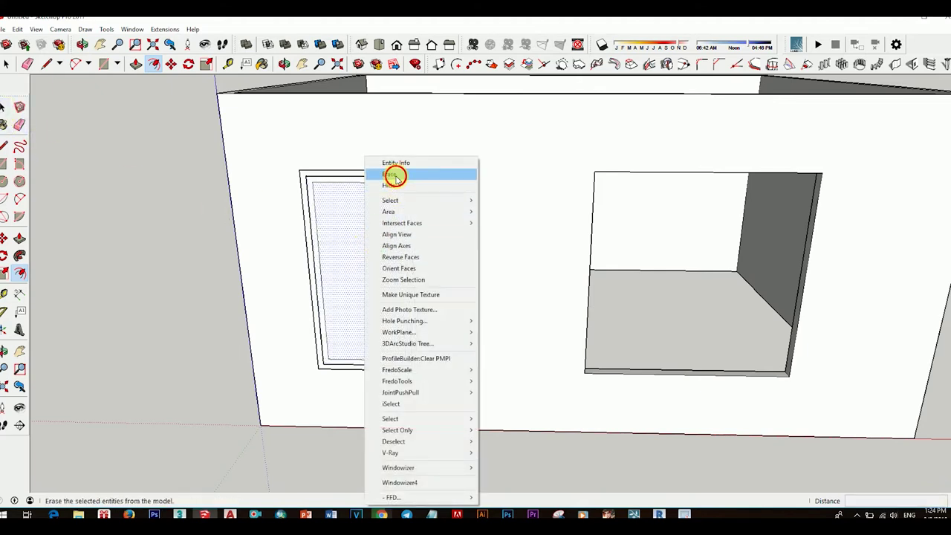
click(394, 174)
middle_drag(394, 173, 494, 280)
scroll(350, 234, up, 5)
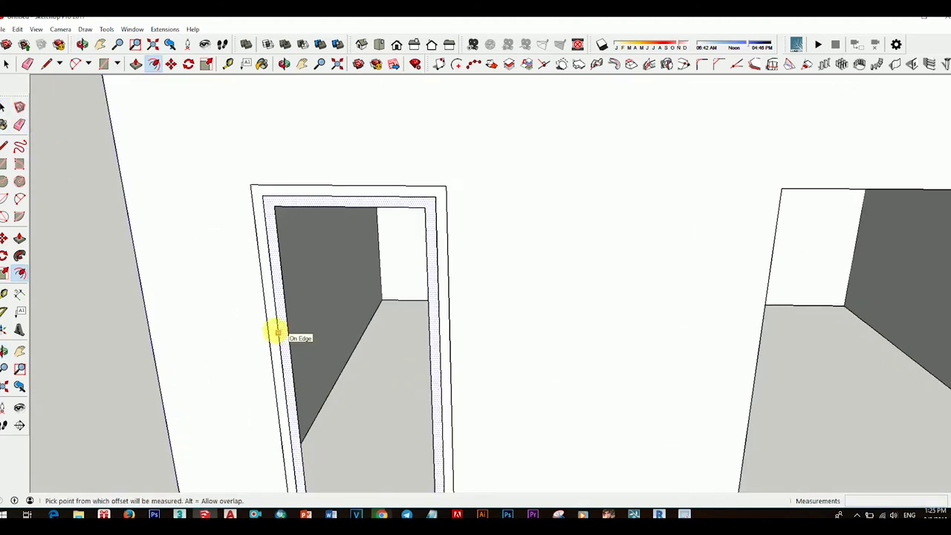
click(5, 124)
click(19, 238)
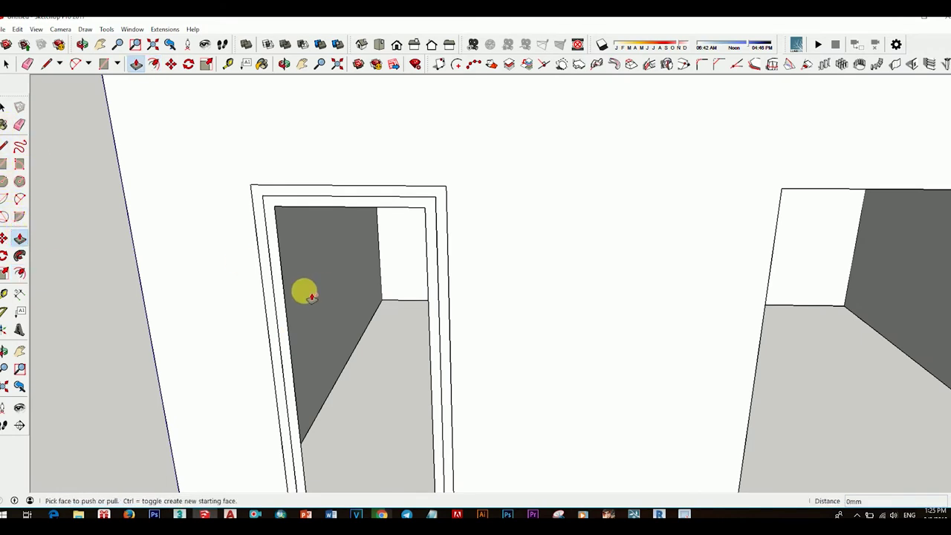
click(289, 297)
text(50)
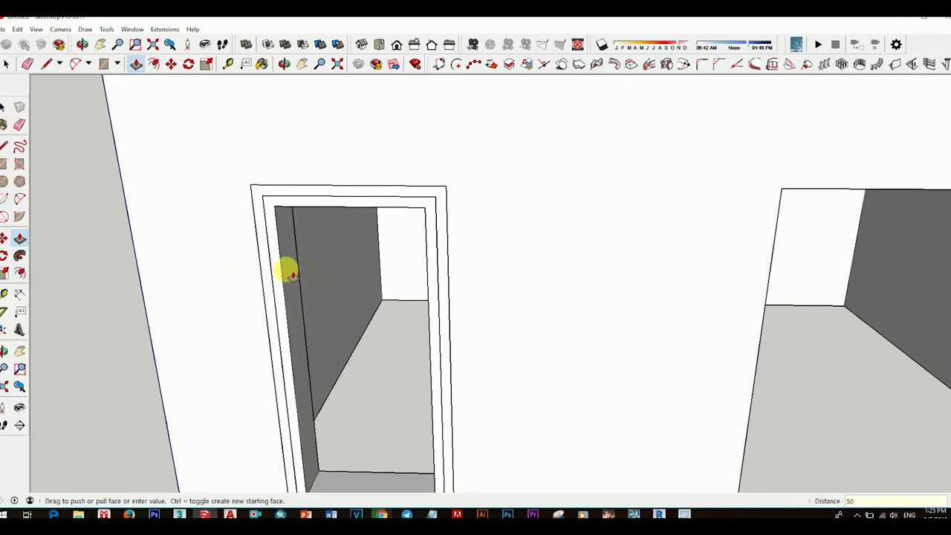
key(Return)
key(space)
Turn the inner 5 mm frame strip into its own component.
scroll(311, 306, down, 4)
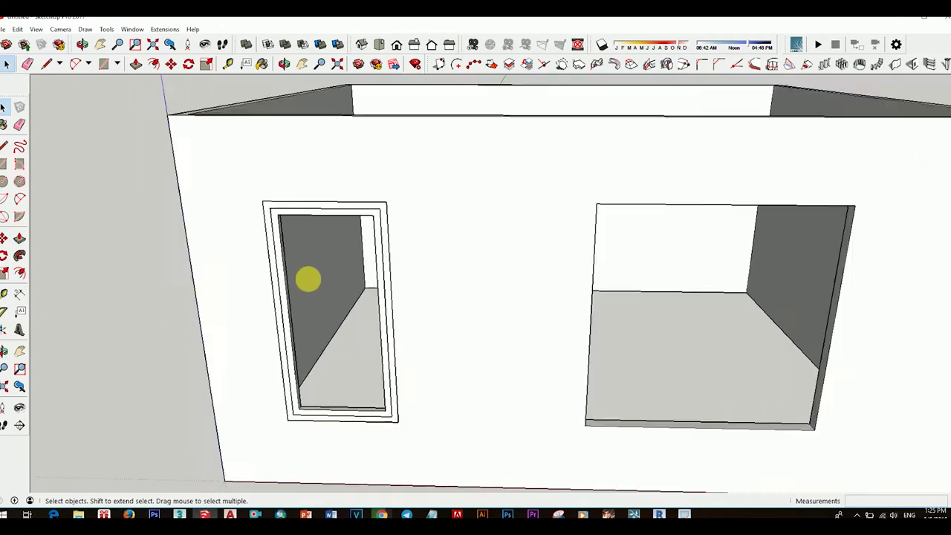
click(283, 223)
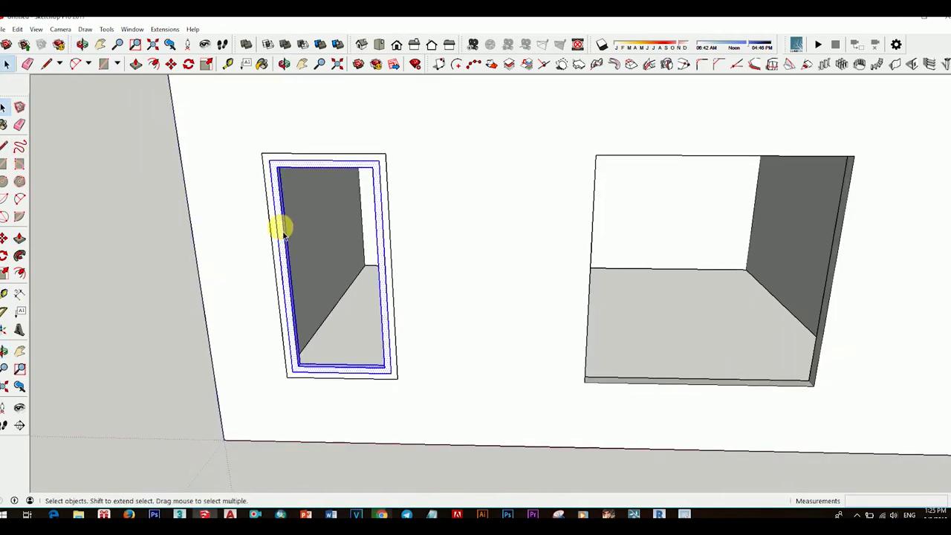
right_click(282, 222)
click(326, 193)
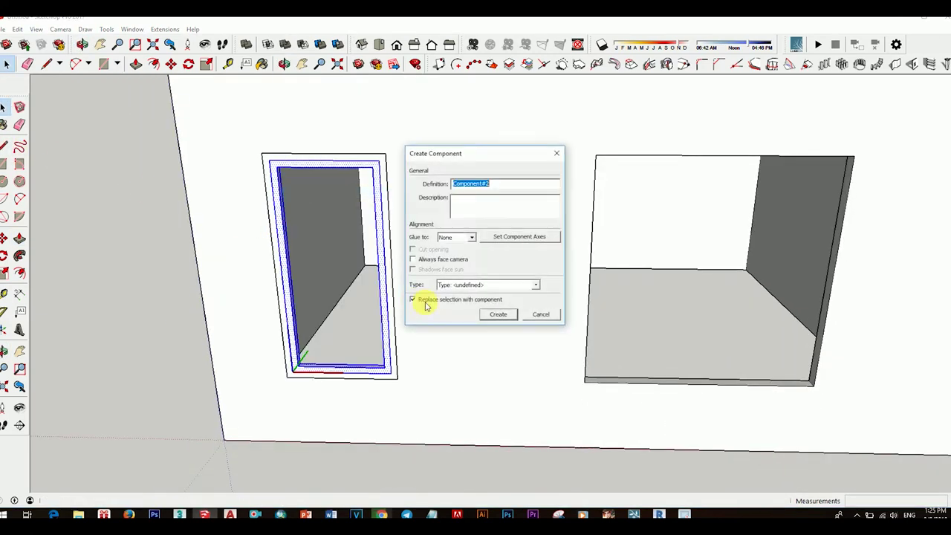
click(497, 314)
scroll(339, 287, down, 5)
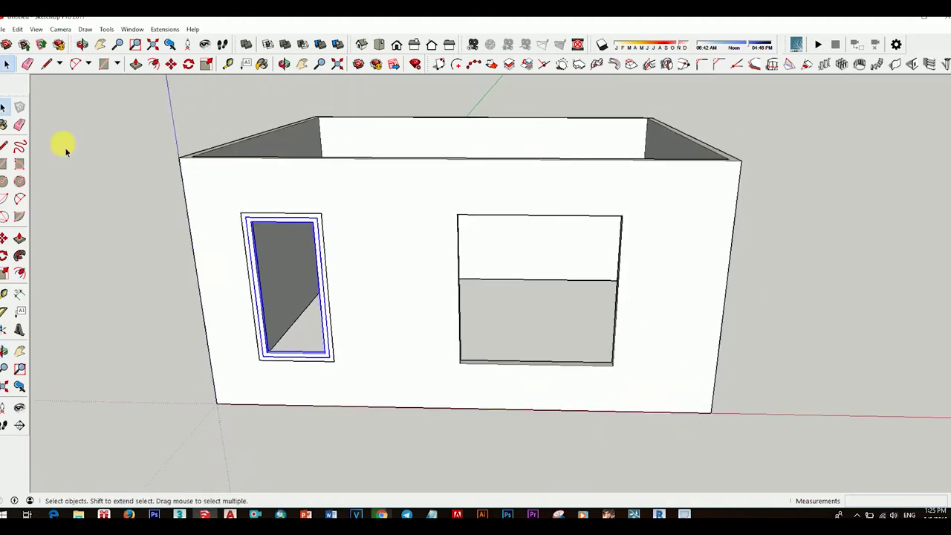
Uncheck Profiles in the style's Edge settings, then close the tray.
click(3, 125)
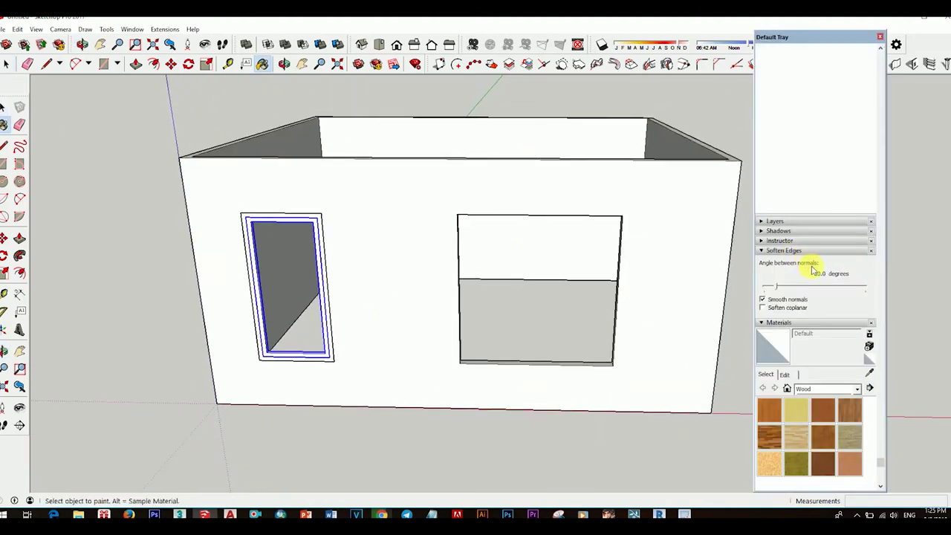
scroll(813, 272, up, 5)
scroll(824, 235, up, 1)
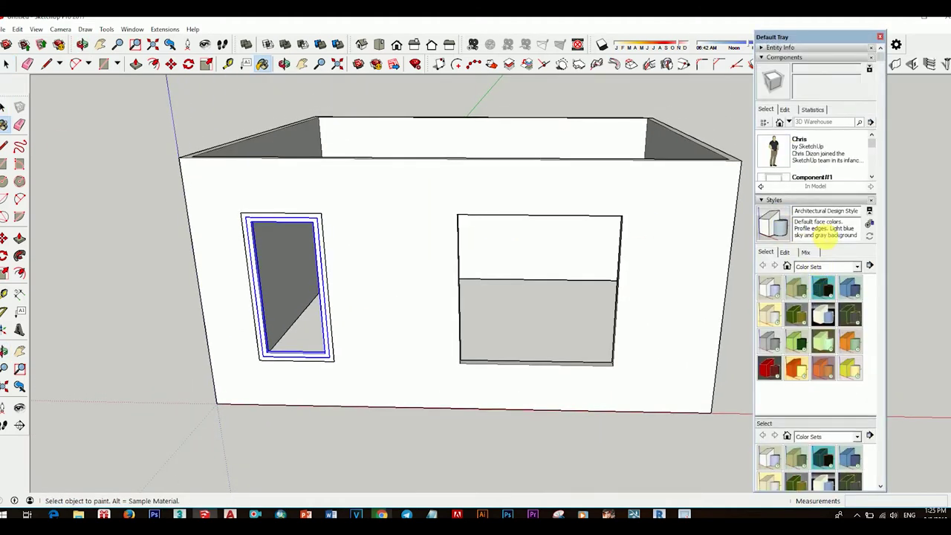
click(784, 110)
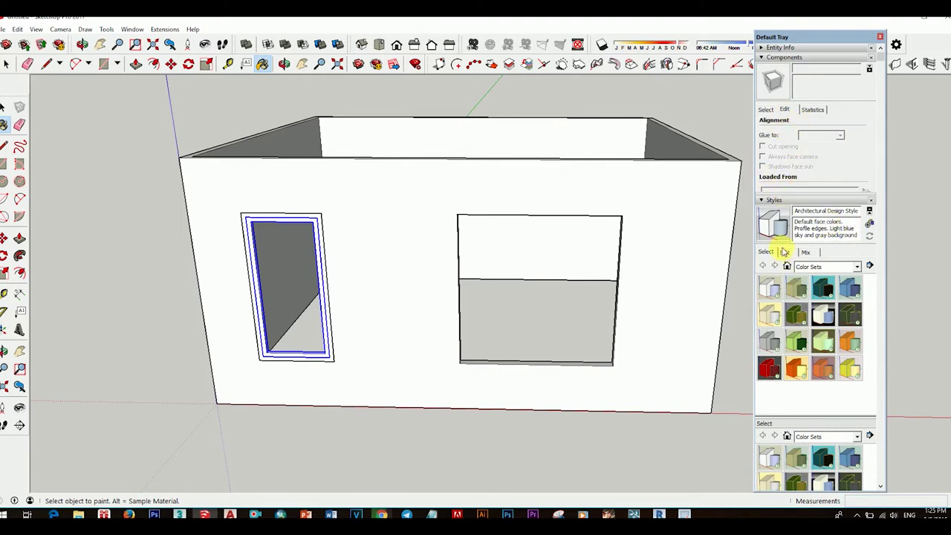
click(784, 253)
click(762, 305)
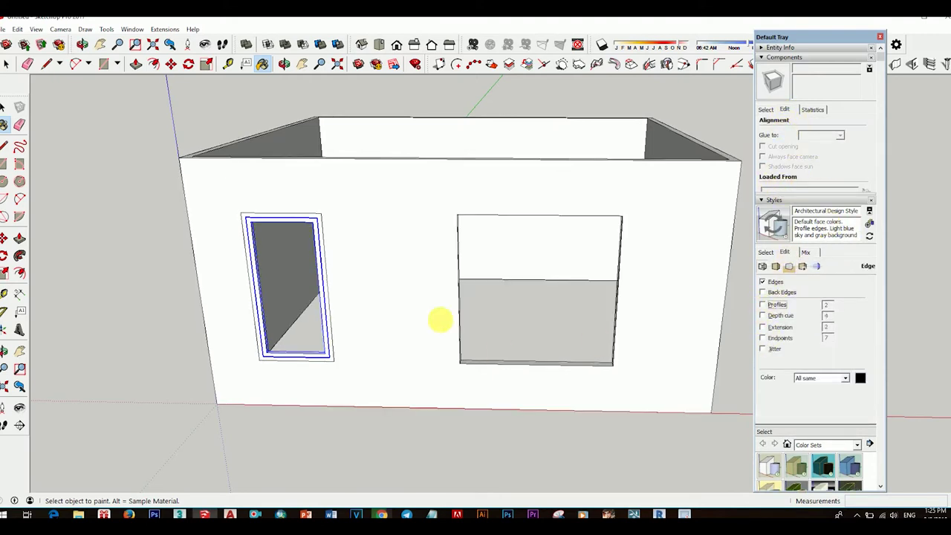
mouse_move(436, 318)
middle_down()
mouse_move(435, 293)
mouse_move(590, 280)
middle_up()
scroll(580, 298, up, 3)
scroll(580, 298, down, 4)
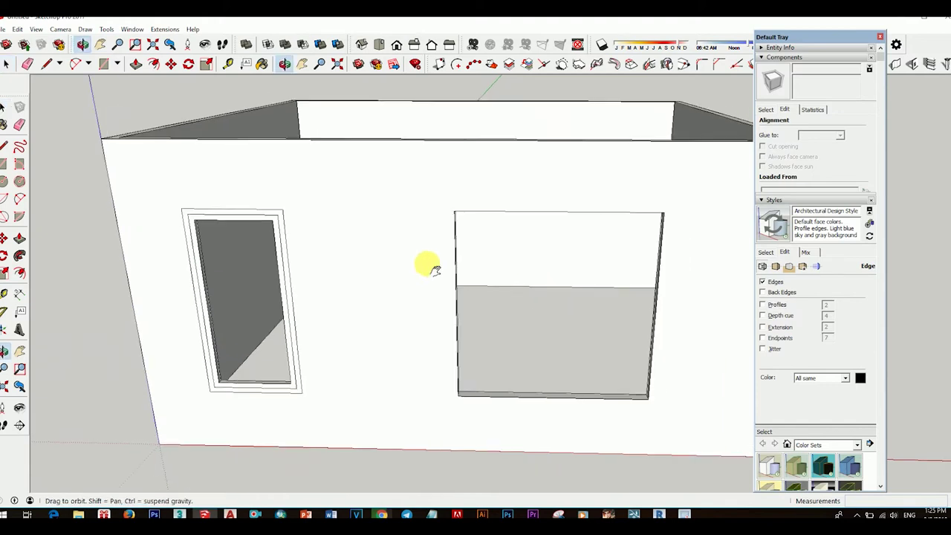
click(880, 36)
Select the inner frame component of the tall left opening.
mouse_move(484, 333)
middle_down()
mouse_move(335, 349)
mouse_move(401, 364)
mouse_move(438, 347)
mouse_move(381, 361)
middle_up()
scroll(350, 353, up, 3)
click(358, 357)
scroll(358, 356, down, 2)
scroll(353, 342, down, 2)
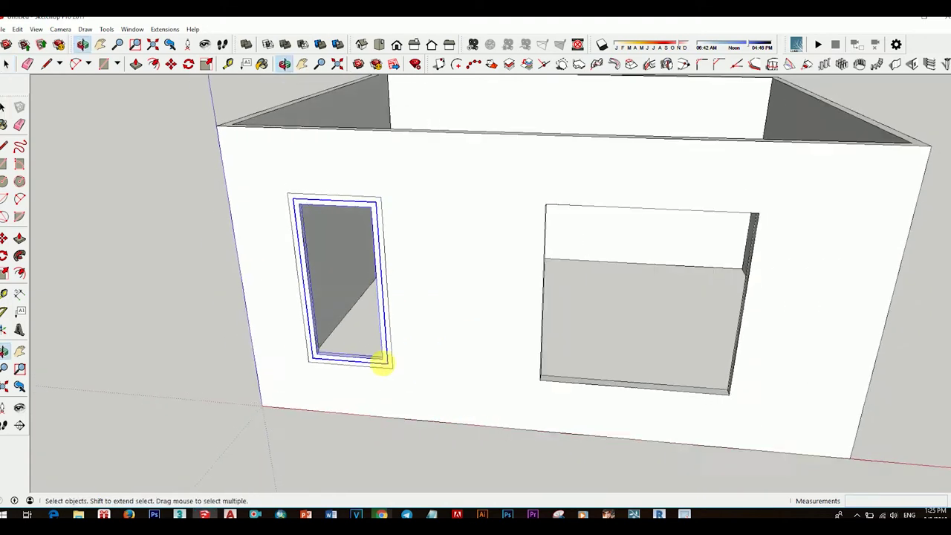
Move the inner frame 25 mm deeper into the opening from its bottom-left corner.
scroll(375, 363, up, 3)
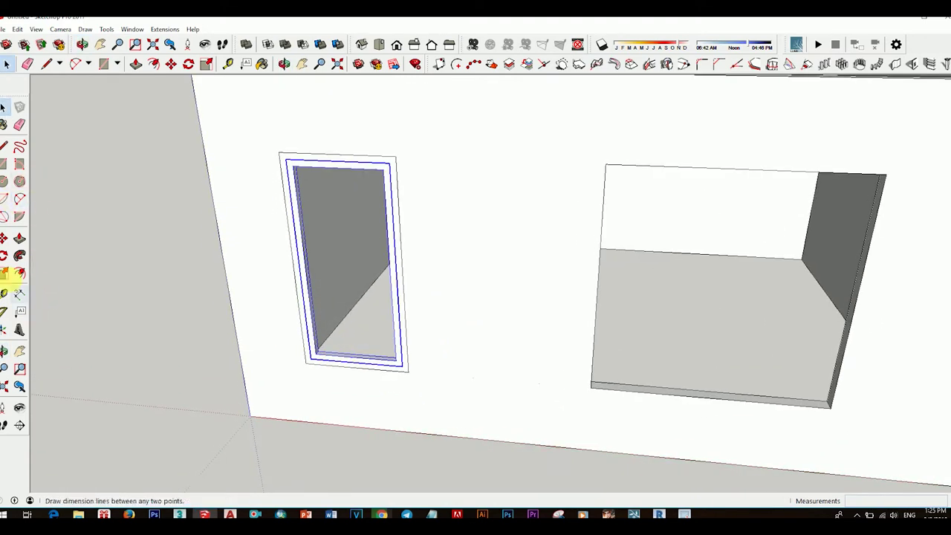
click(5, 241)
scroll(310, 363, up, 3)
scroll(293, 361, up, 1)
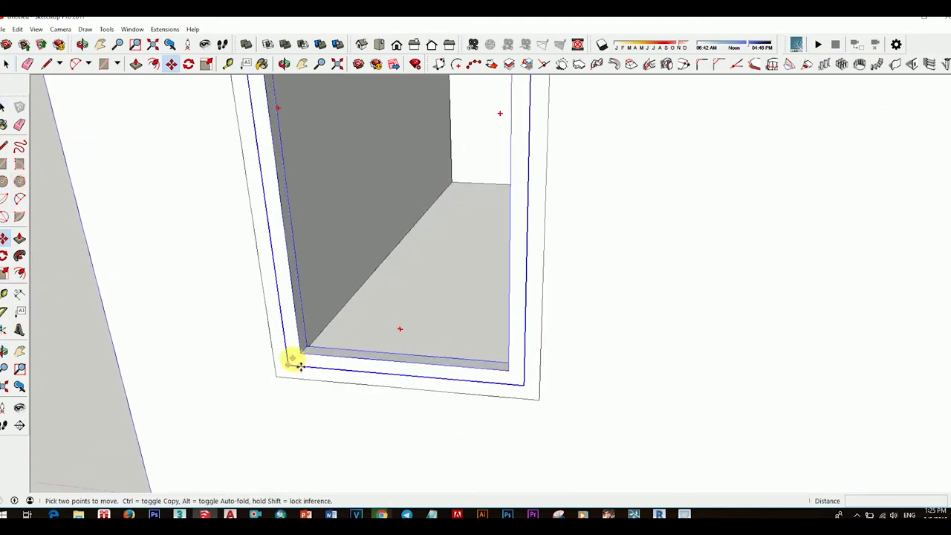
scroll(310, 363, up, 2)
scroll(310, 363, up, 1)
scroll(304, 364, up, 2)
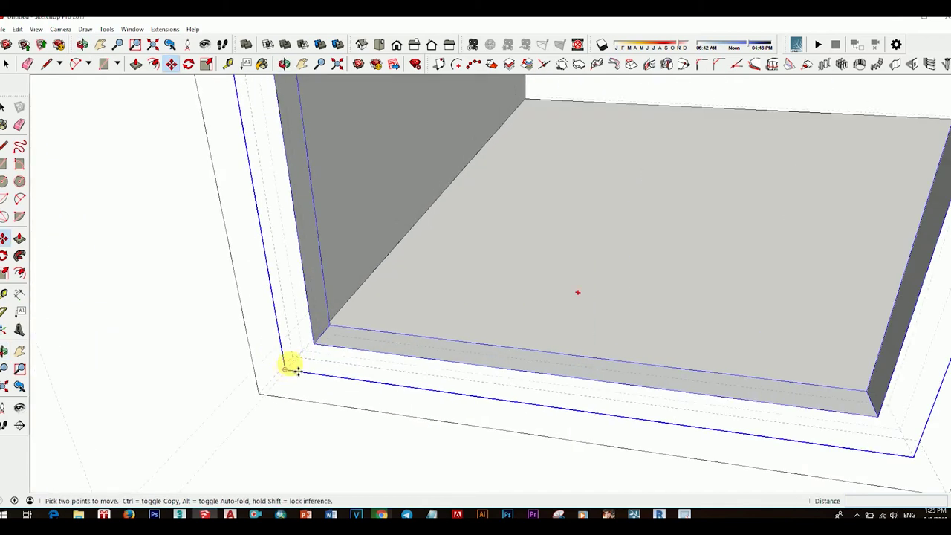
mouse_move(315, 366)
middle_down()
mouse_move(322, 299)
mouse_move(244, 323)
mouse_move(259, 335)
mouse_move(380, 354)
mouse_move(304, 393)
mouse_move(290, 355)
middle_up()
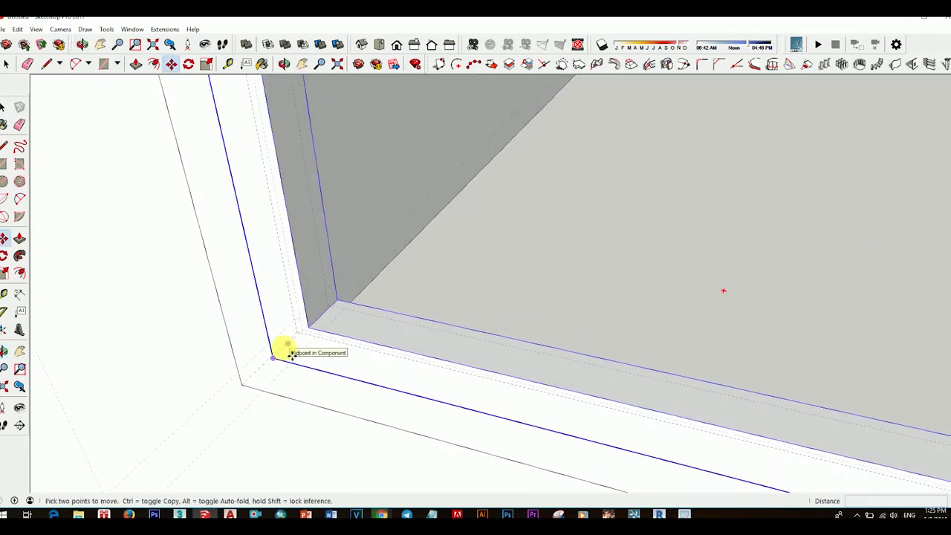
click(291, 354)
click(302, 329)
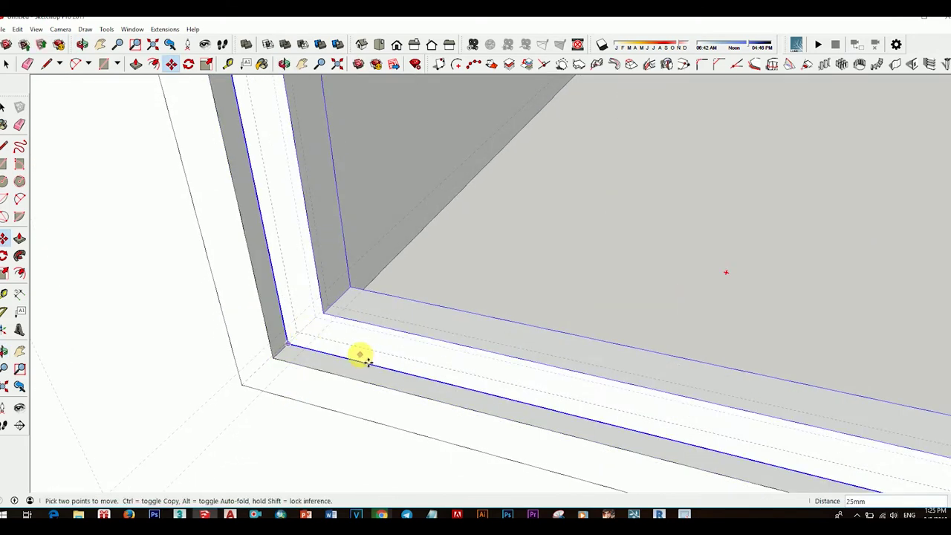
middle_drag(296, 320, 276, 312)
key(space)
Zoom out and orbit to a near-frontal view of the wall.
scroll(346, 327, down, 2)
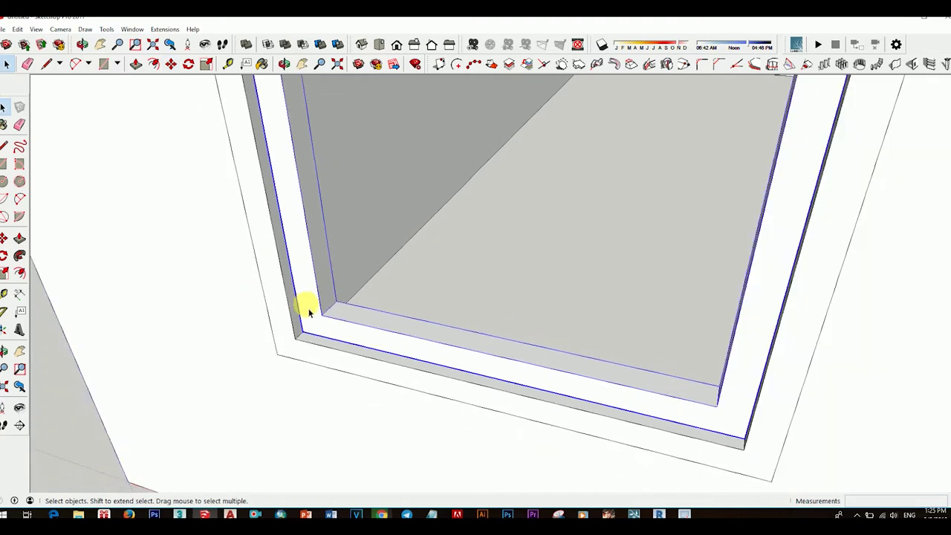
scroll(308, 306, down, 1)
scroll(307, 306, down, 2)
scroll(373, 292, down, 1)
mouse_move(373, 290)
middle_down()
mouse_move(372, 361)
mouse_move(378, 276)
mouse_move(304, 319)
mouse_move(351, 193)
middle_up()
scroll(351, 193, up, 2)
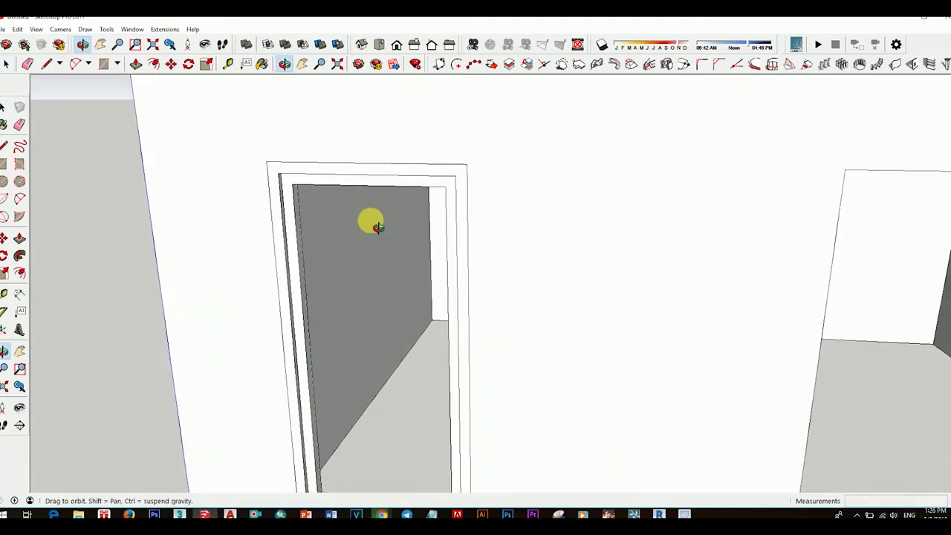
Draw a rectangle across the frame opening to form the glass face.
click(3, 165)
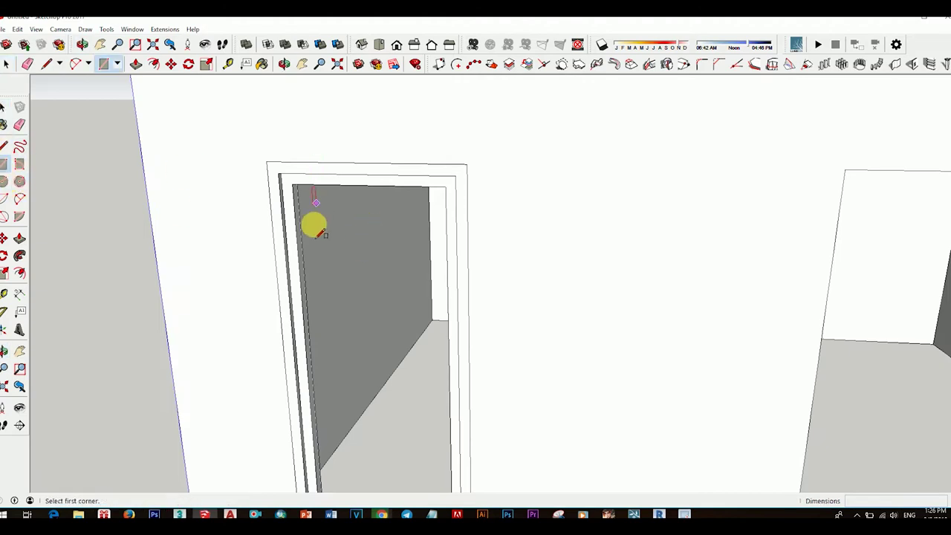
scroll(292, 185, up, 1)
mouse_move(344, 240)
middle_down()
mouse_move(386, 269)
mouse_move(424, 372)
middle_up()
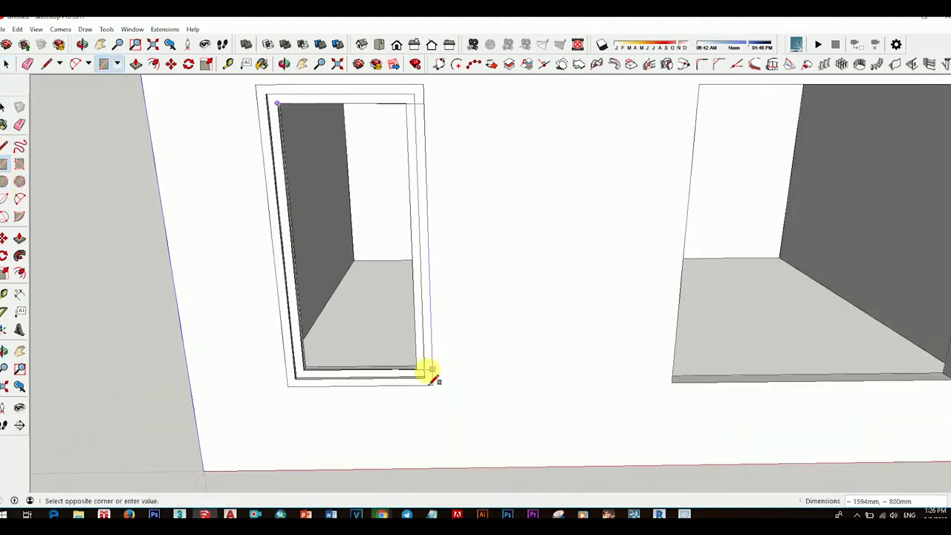
scroll(420, 369, up, 1)
click(416, 367)
key(space)
scroll(386, 332, down, 2)
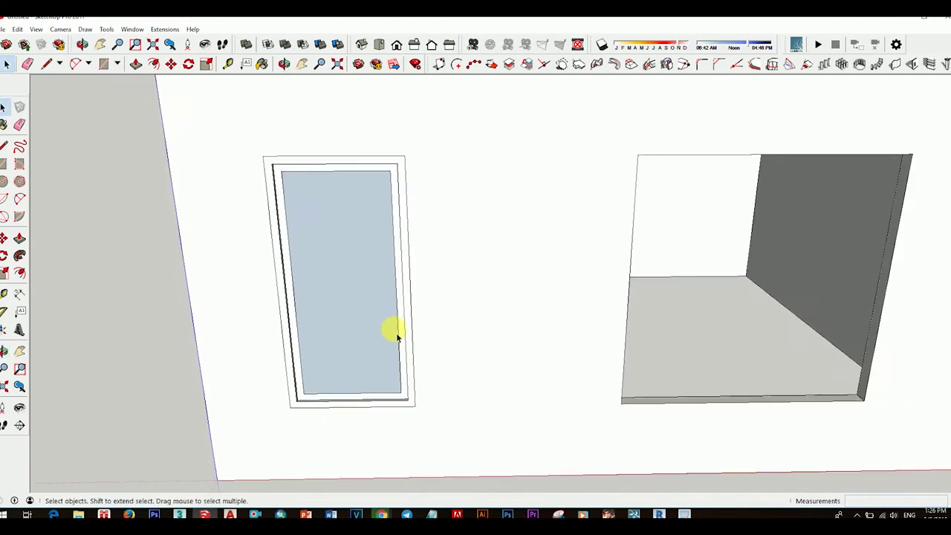
Reverse the glass face so it faces outward and make it a component.
click(357, 280)
right_click(355, 282)
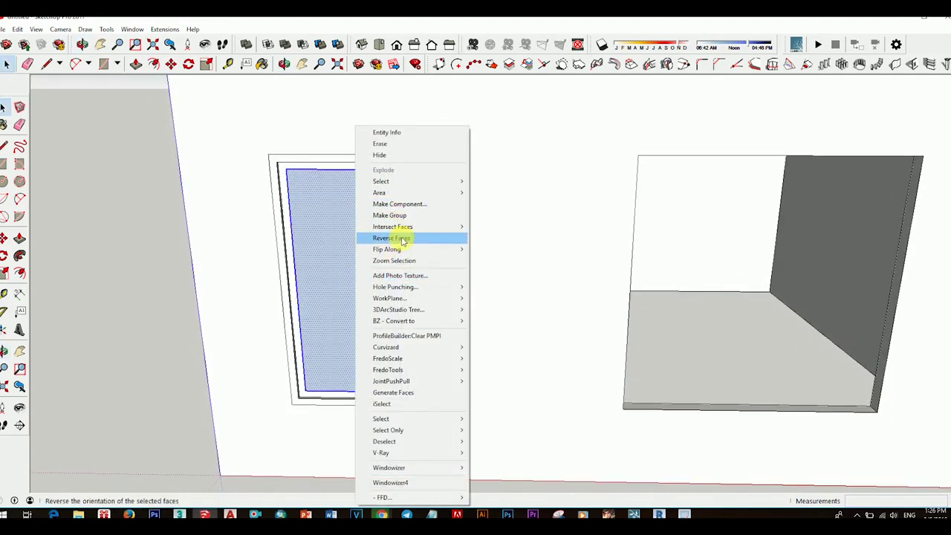
click(402, 239)
right_click(348, 274)
click(401, 204)
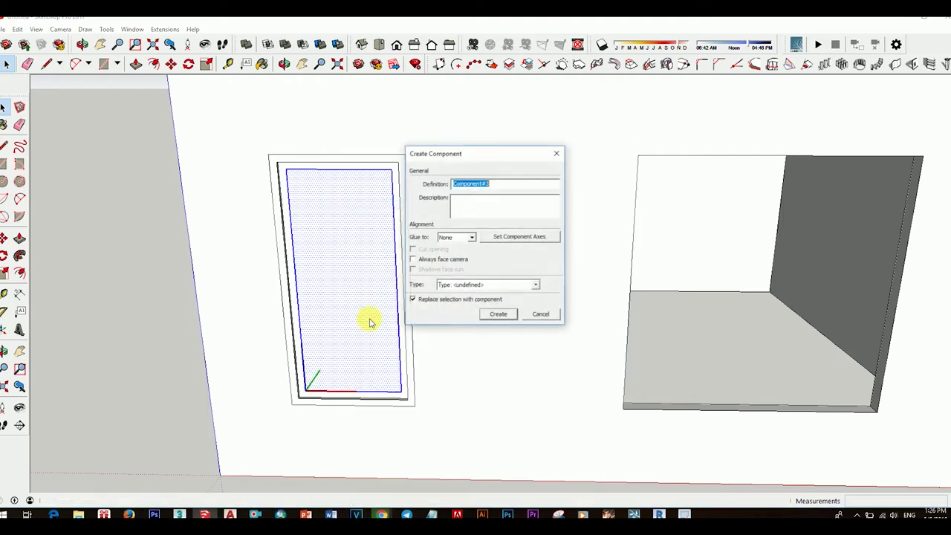
click(492, 315)
scroll(309, 381, up, 2)
Move the glass panel 33 mm inward from its corner.
scroll(332, 370, up, 3)
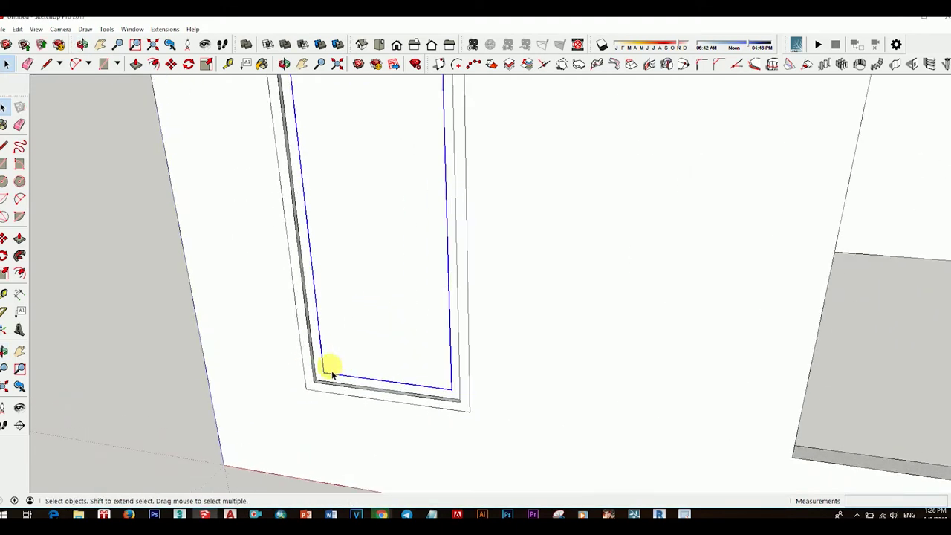
scroll(332, 370, up, 2)
click(4, 237)
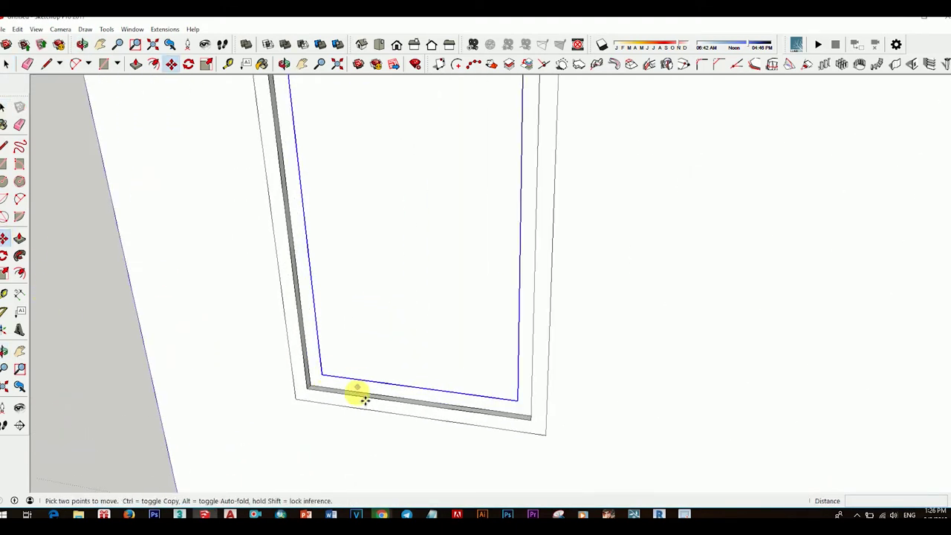
click(331, 378)
scroll(331, 377, up, 1)
scroll(331, 378, up, 1)
scroll(332, 379, up, 1)
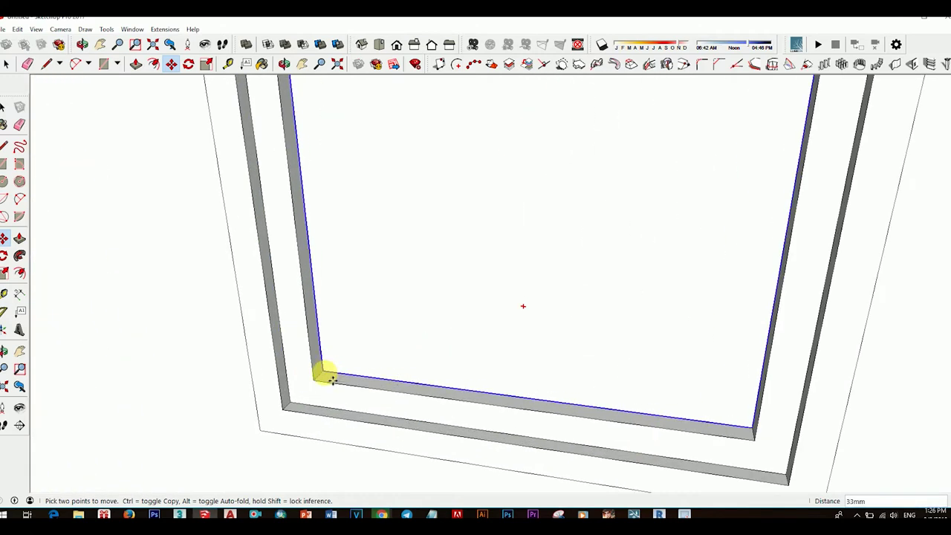
scroll(332, 380, down, 1)
key(space)
Zoom and pan out to centre the whole room in view.
scroll(361, 287, down, 1)
scroll(376, 307, down, 2)
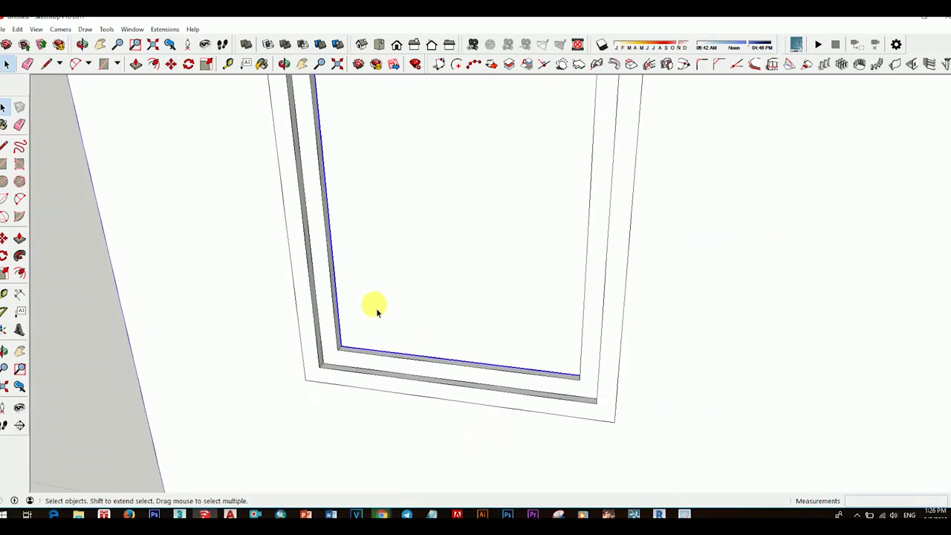
scroll(376, 308, down, 2)
scroll(376, 312, down, 1)
scroll(356, 319, down, 2)
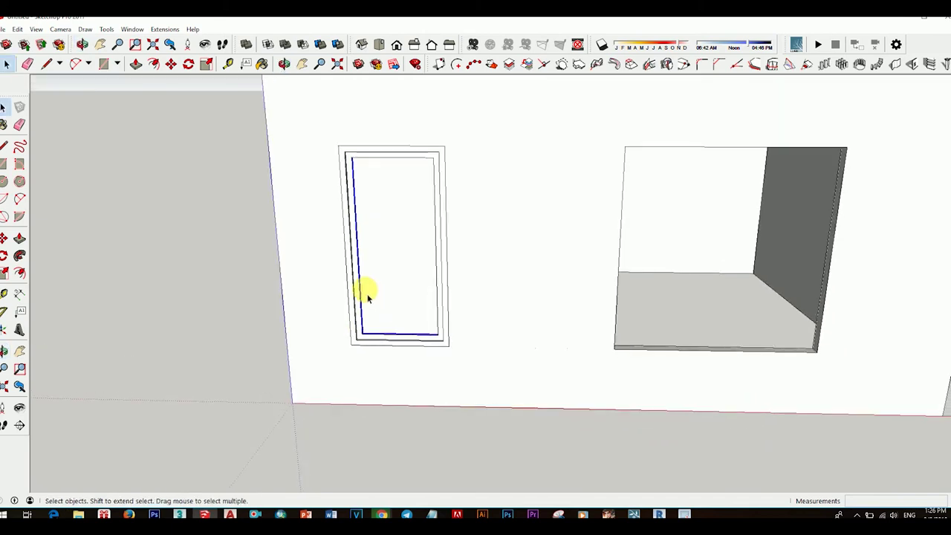
scroll(319, 311, down, 2)
shift+middle_drag(472, 312, 462, 330)
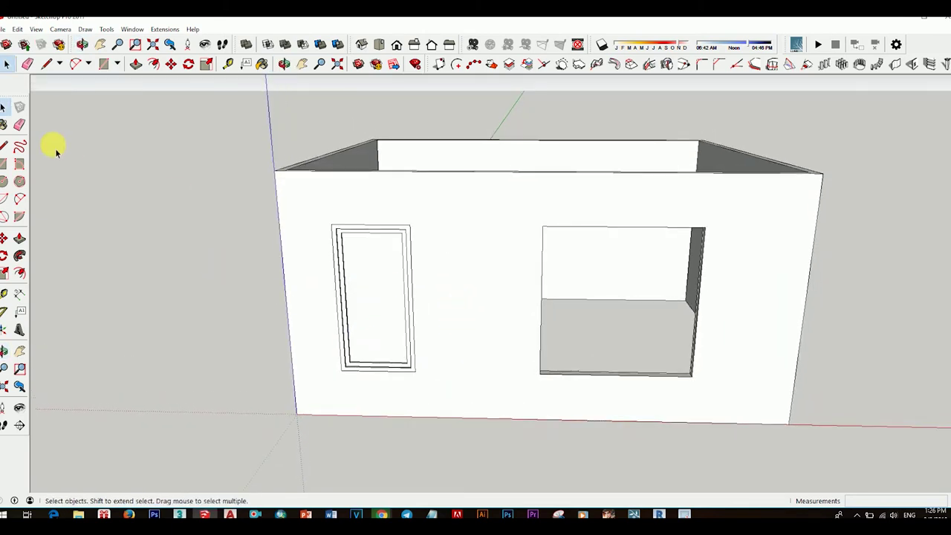
click(5, 123)
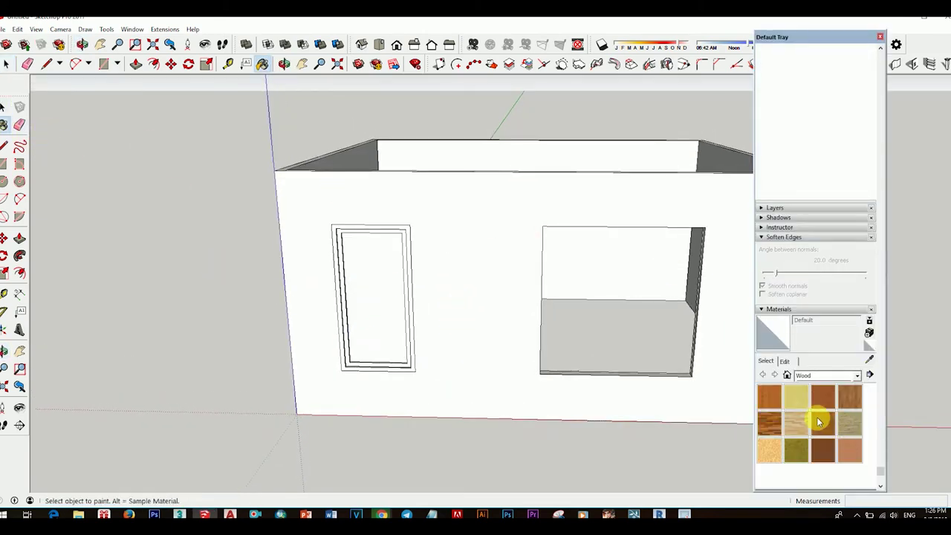
Paint the door frame with Wood Cherry Original.
click(823, 399)
scroll(371, 339, up, 3)
click(435, 345)
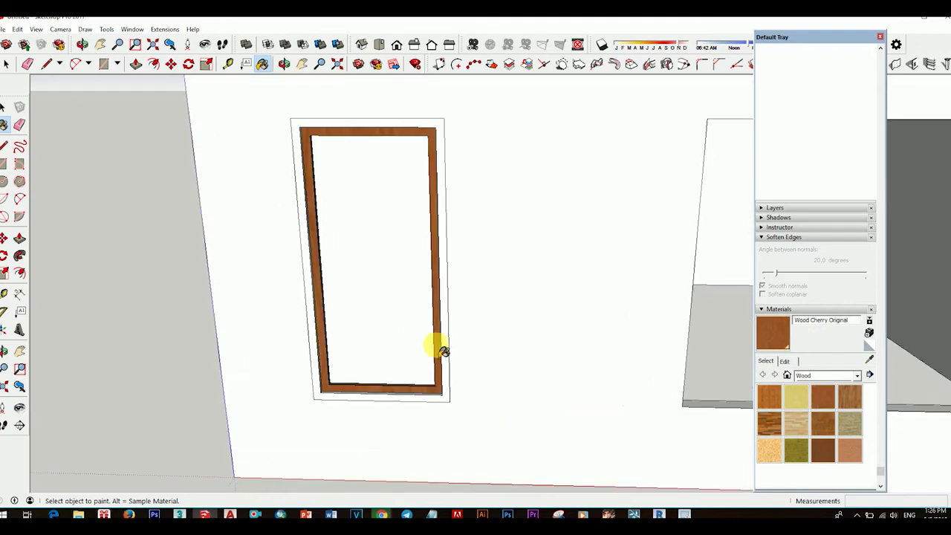
scroll(445, 357, up, 2)
scroll(448, 359, down, 2)
scroll(449, 362, down, 2)
scroll(451, 364, down, 2)
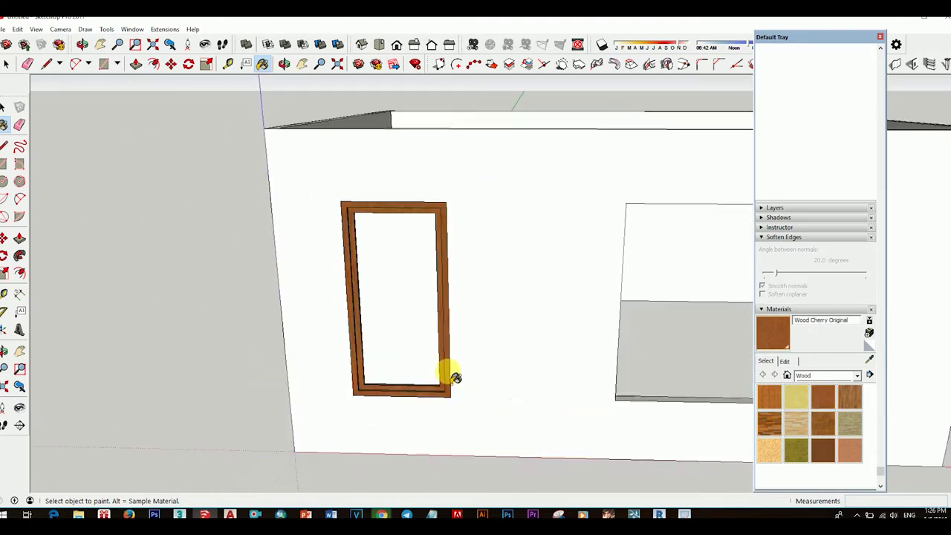
mouse_move(451, 364)
middle_down()
mouse_move(484, 419)
mouse_move(404, 361)
middle_up()
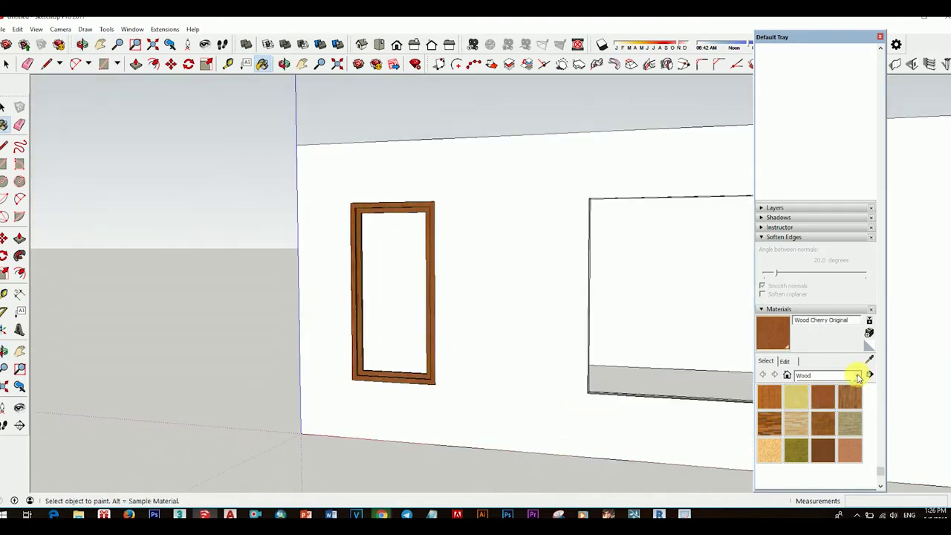
Paint the door pane Translucent Glass Blue from the Glass and Mirrors materials.
click(857, 376)
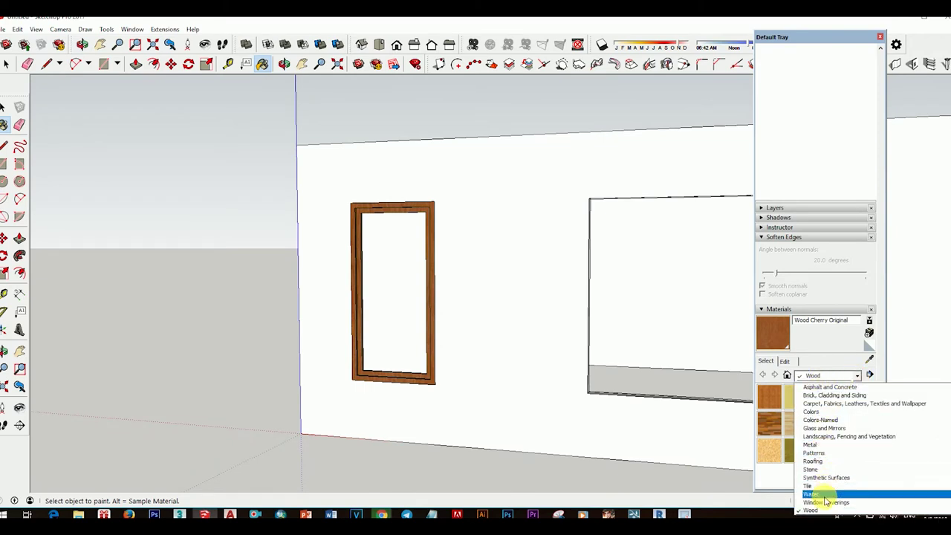
click(833, 428)
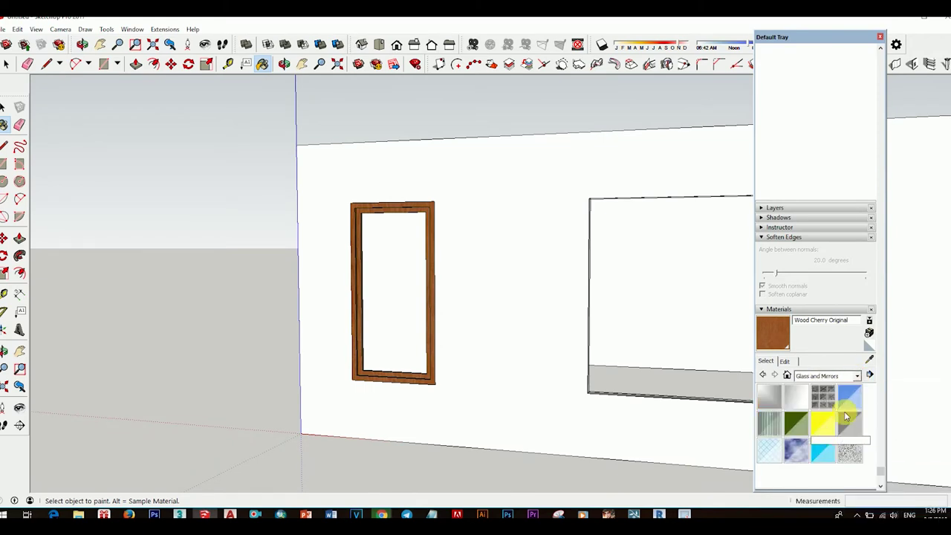
click(849, 396)
click(393, 329)
mouse_move(452, 319)
middle_down()
mouse_move(524, 387)
mouse_move(425, 350)
mouse_move(478, 376)
mouse_move(498, 336)
mouse_move(552, 386)
mouse_move(471, 373)
middle_up()
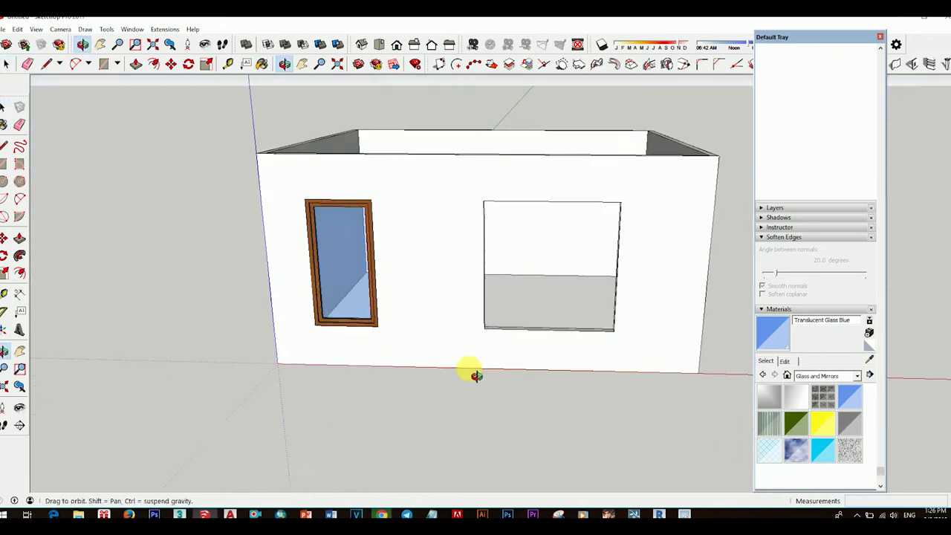
Draw a rectangle filling the window opening.
click(3, 164)
click(483, 201)
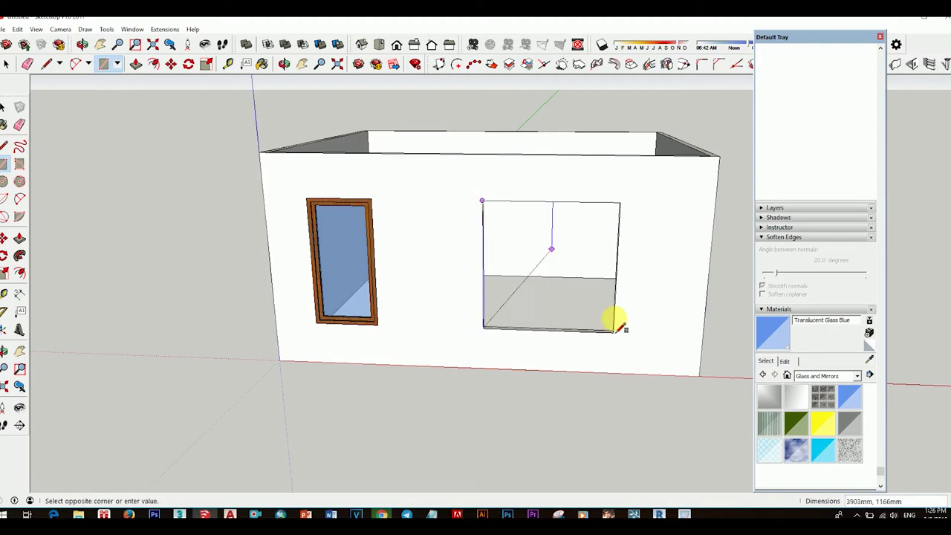
click(613, 330)
middle_drag(600, 339, 539, 278)
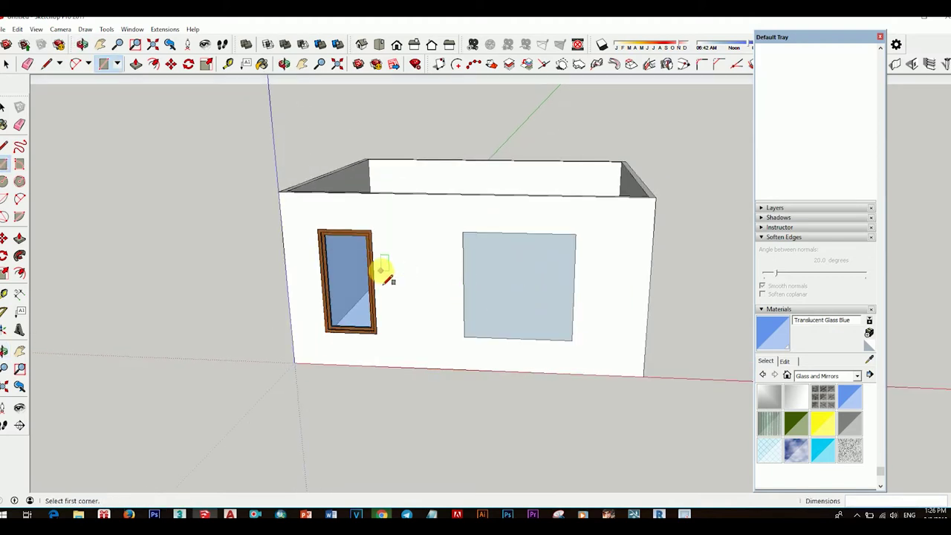
Offset the window face 50 mm inward and erase the inner face.
click(19, 273)
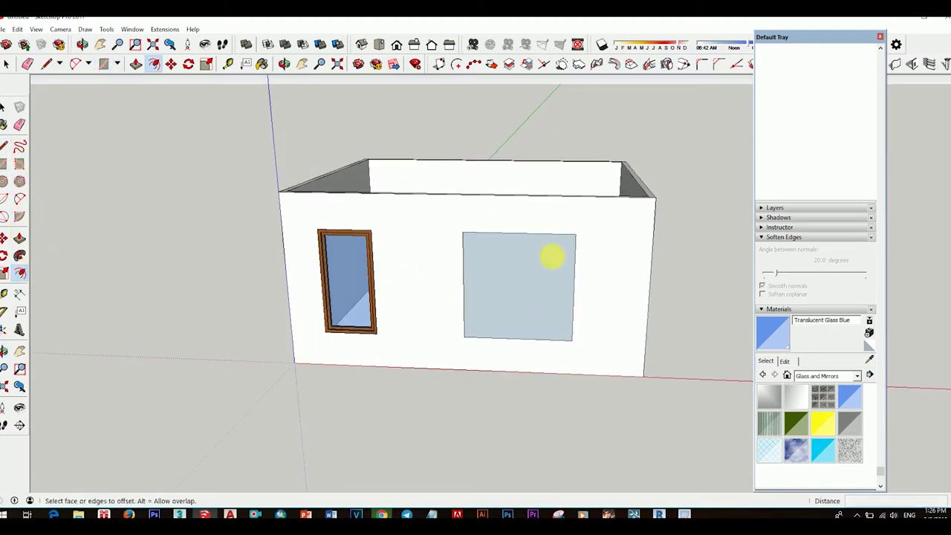
click(554, 256)
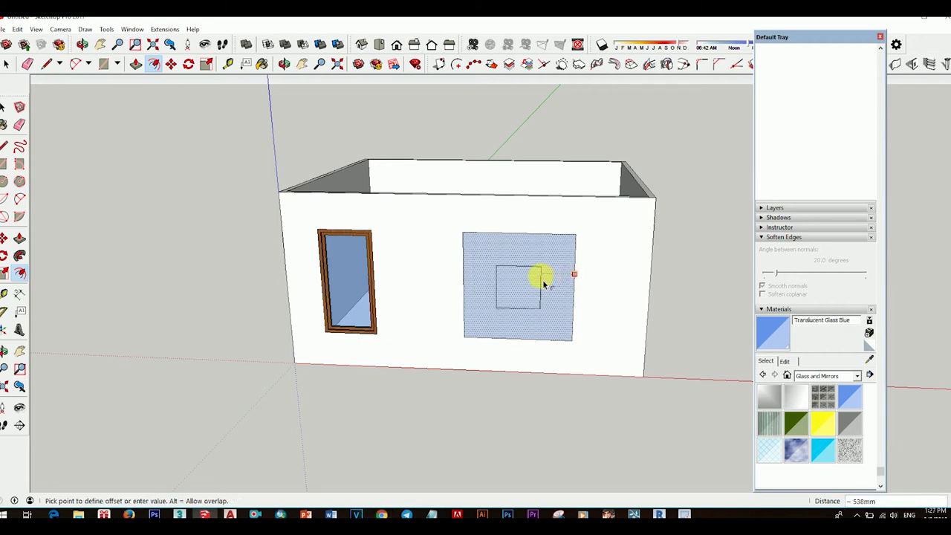
key(Return)
middle_drag(538, 279, 590, 322)
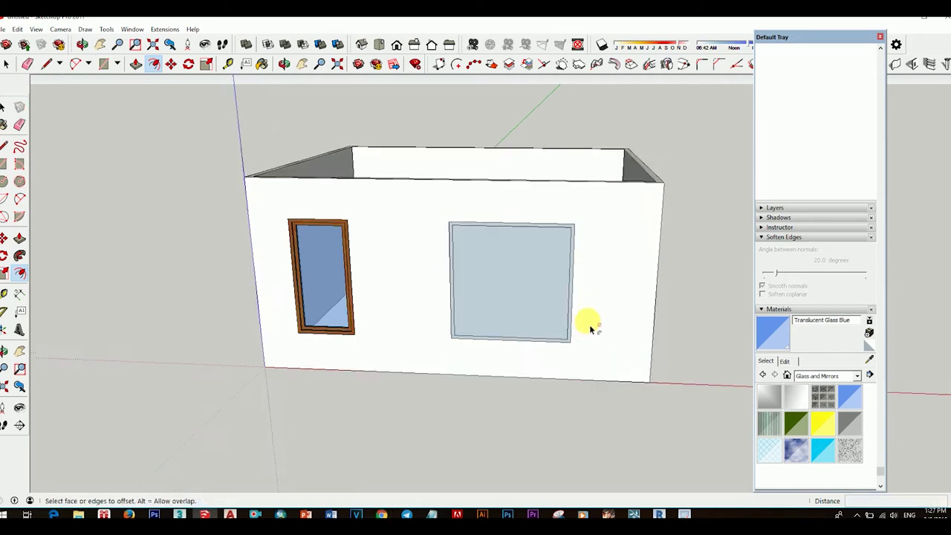
scroll(521, 279, up, 4)
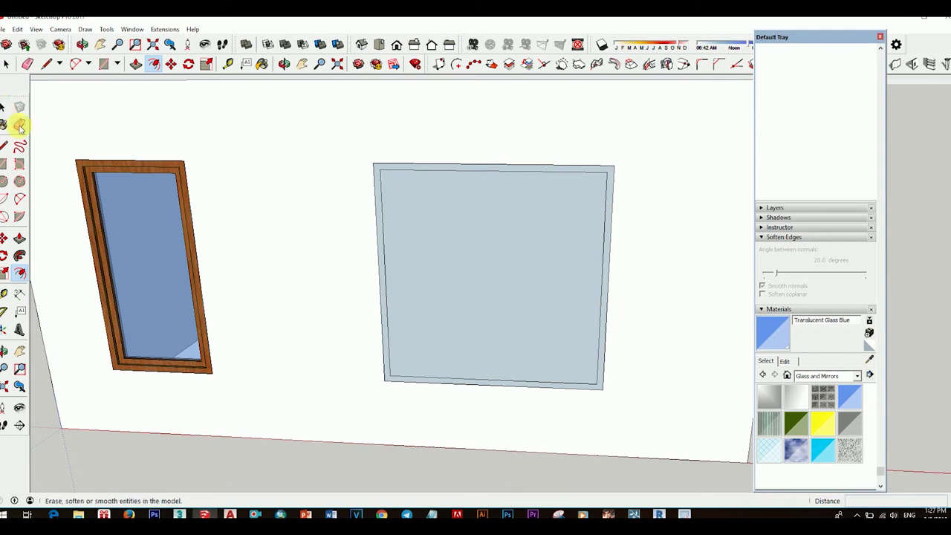
right_click(474, 275)
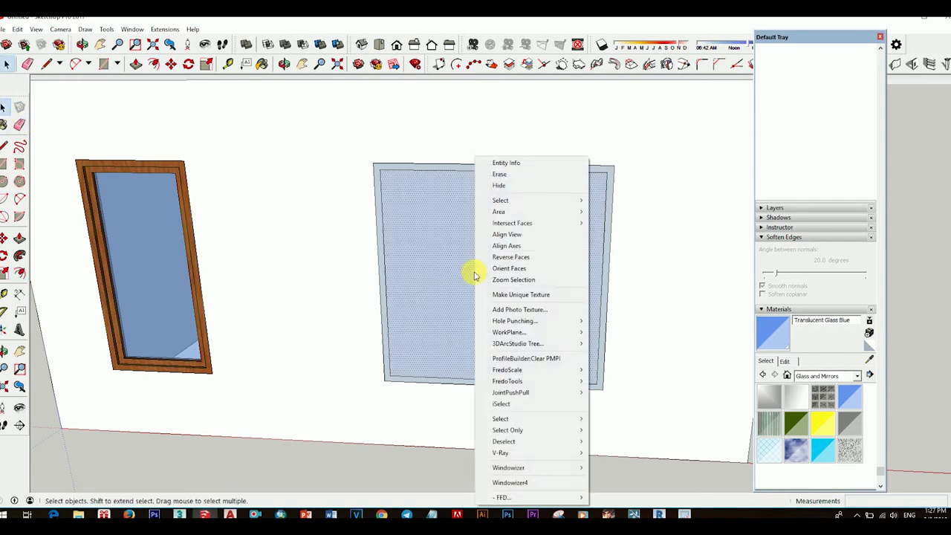
click(498, 175)
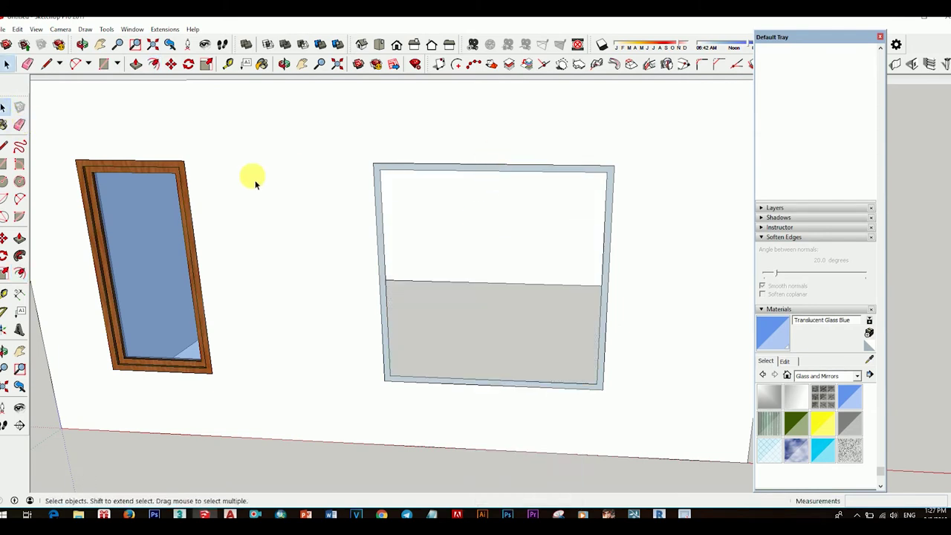
Pull the window border out 100 mm and select the new frame.
click(21, 239)
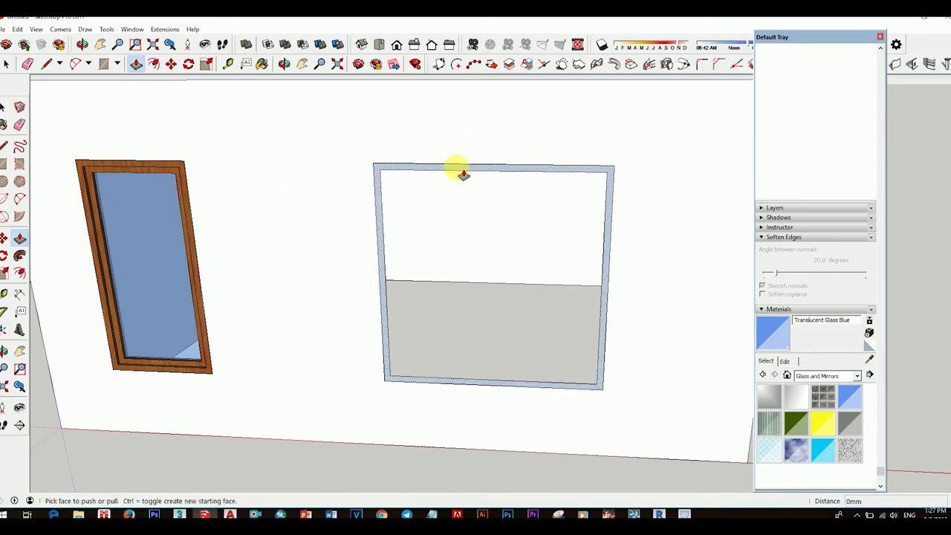
click(462, 170)
text(100)
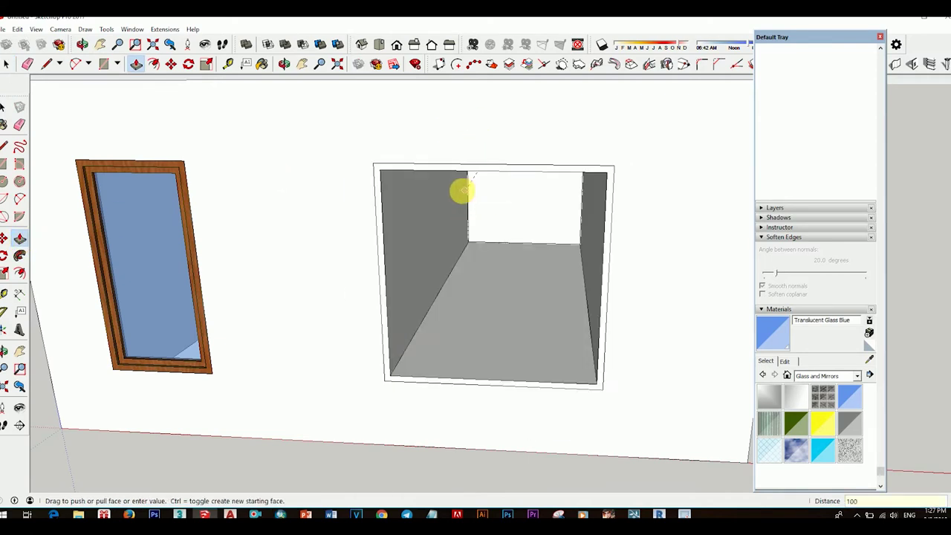
key(Return)
middle_drag(424, 314, 372, 322)
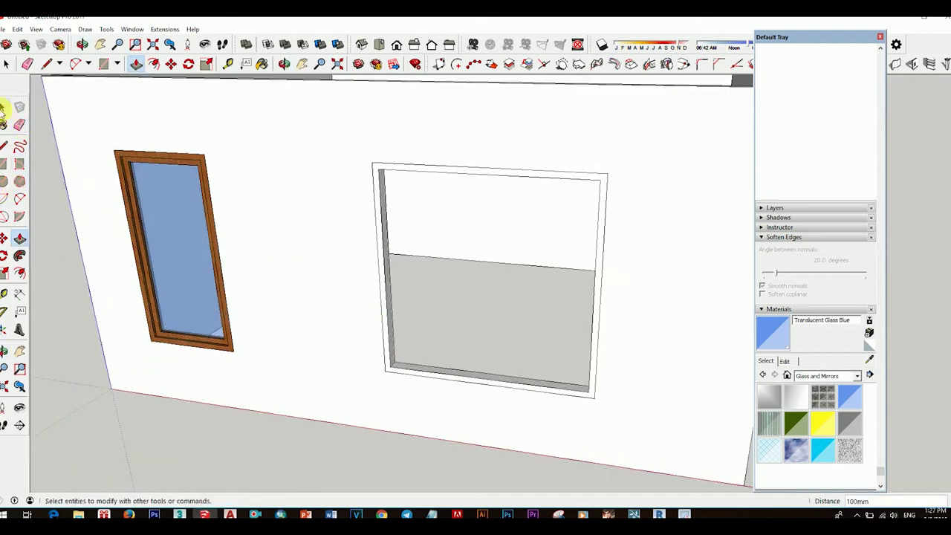
click(4, 107)
click(386, 283)
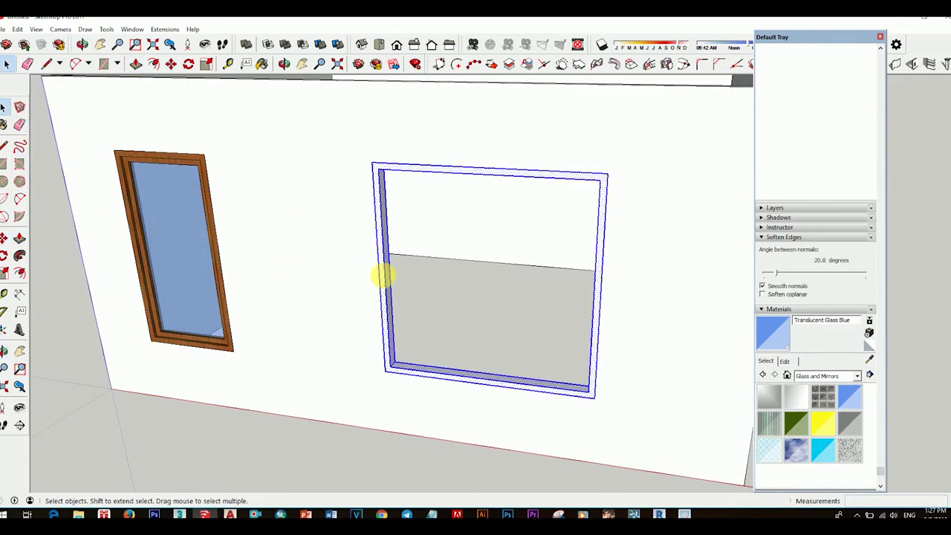
Make the selected outer window frame a component.
right_click(381, 277)
click(424, 191)
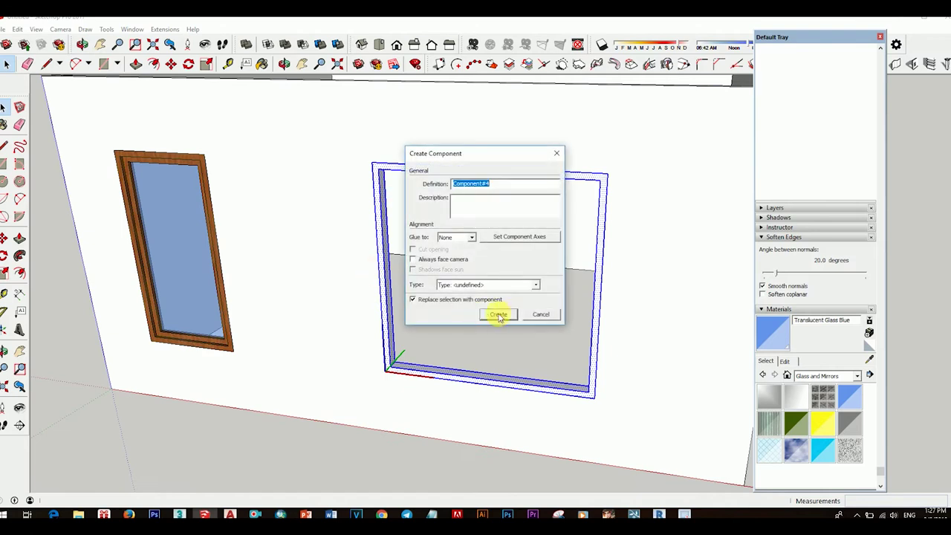
click(499, 315)
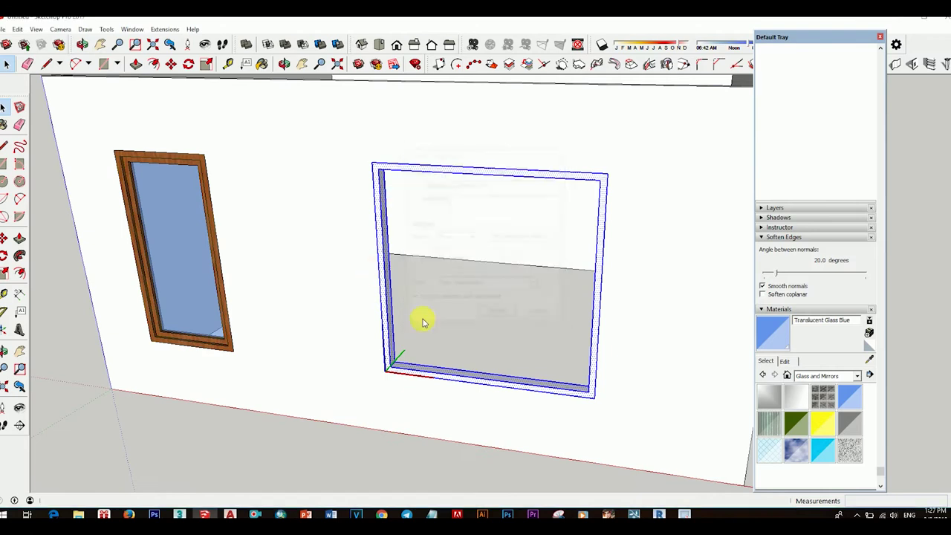
Draw a face inside the window frame, inset it 50 mm, and delete the centre.
click(4, 163)
click(379, 171)
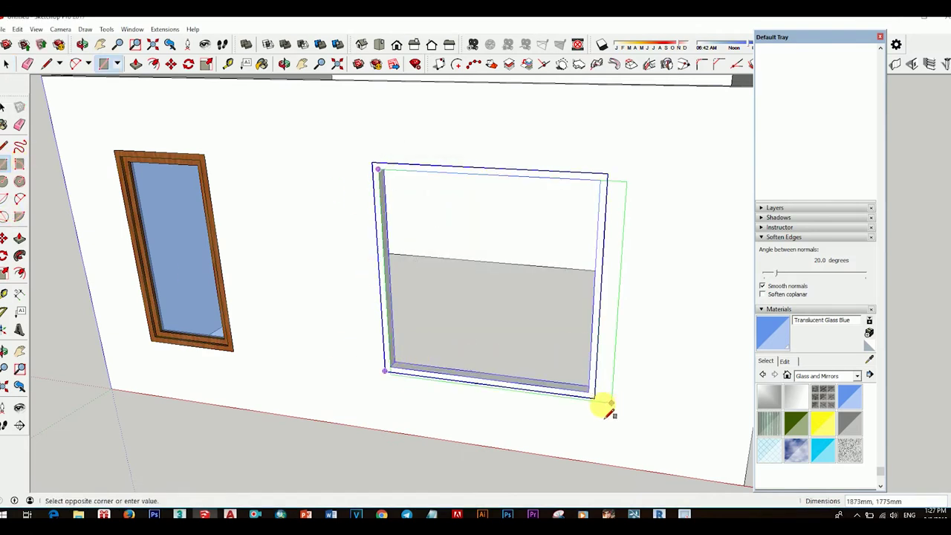
click(591, 391)
middle_drag(484, 370, 503, 364)
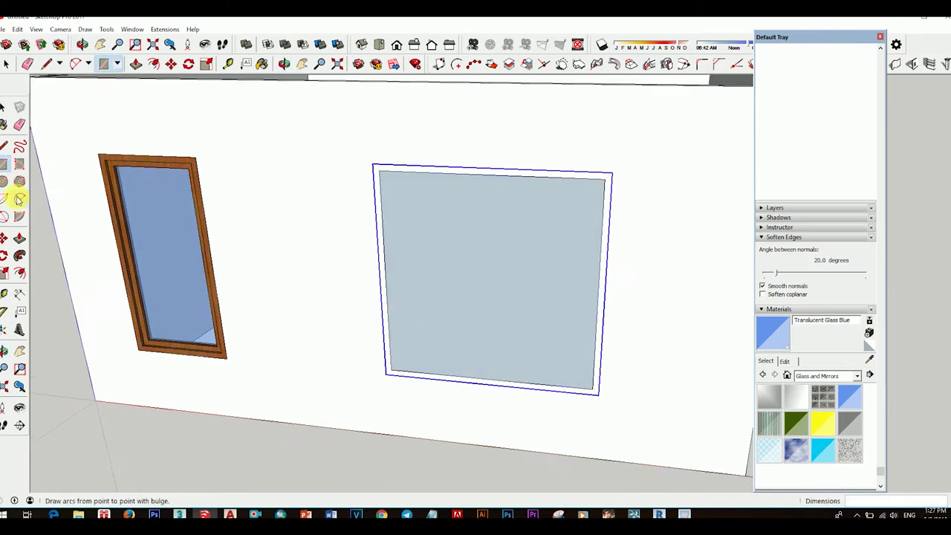
click(23, 273)
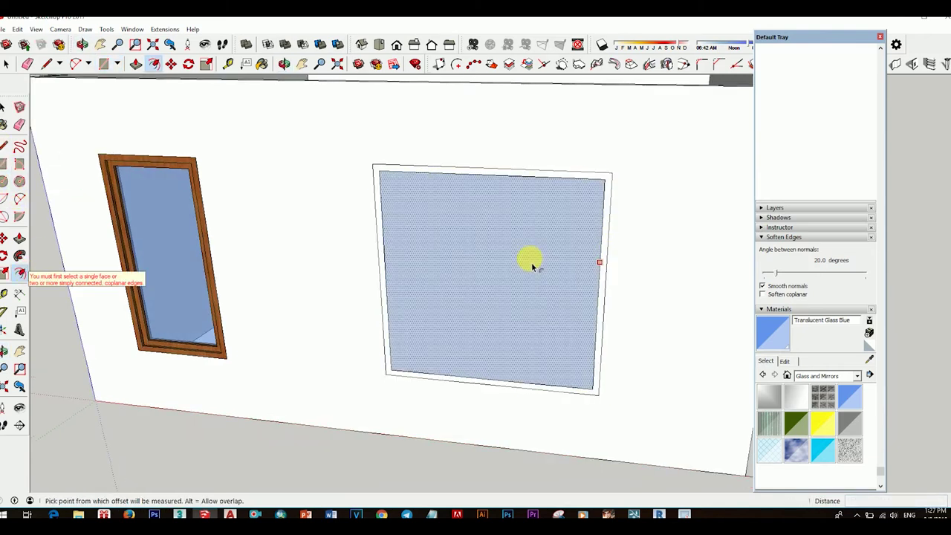
click(547, 217)
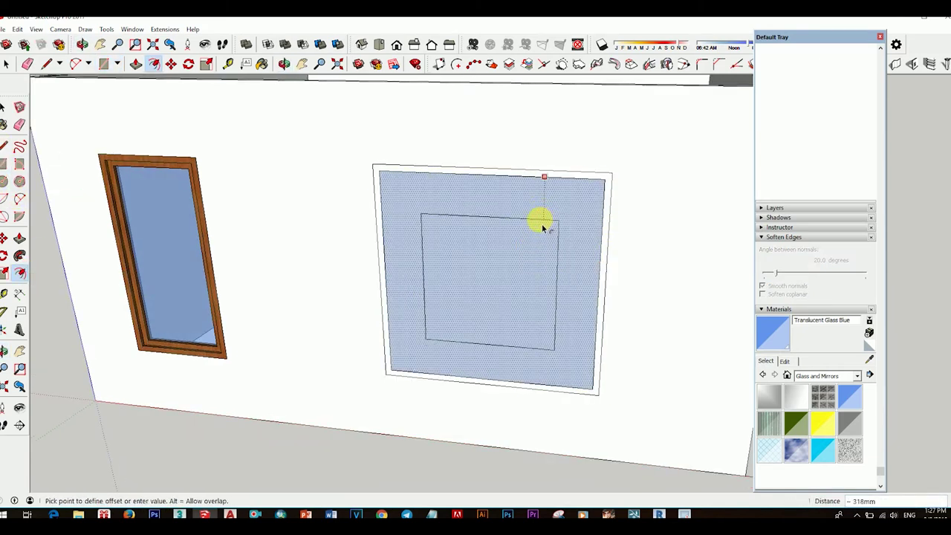
key(Return)
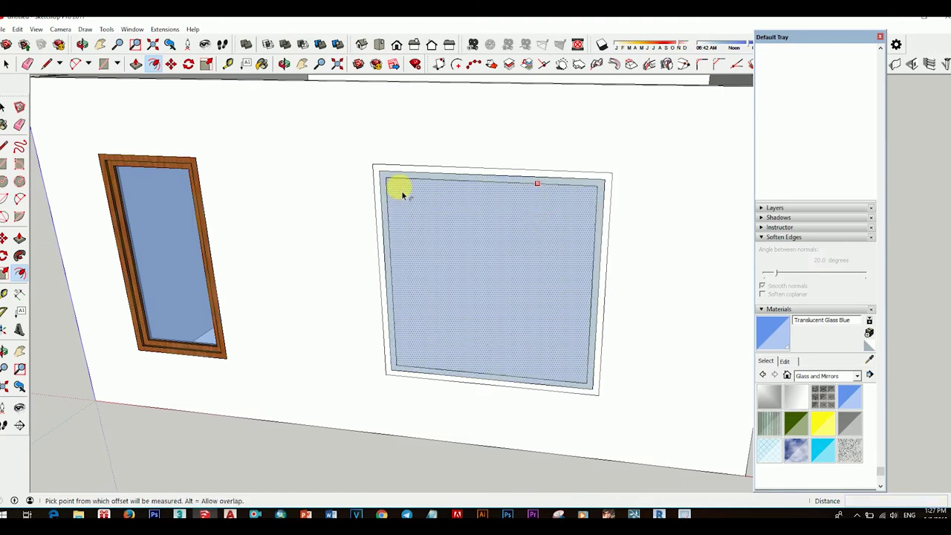
right_click(493, 272)
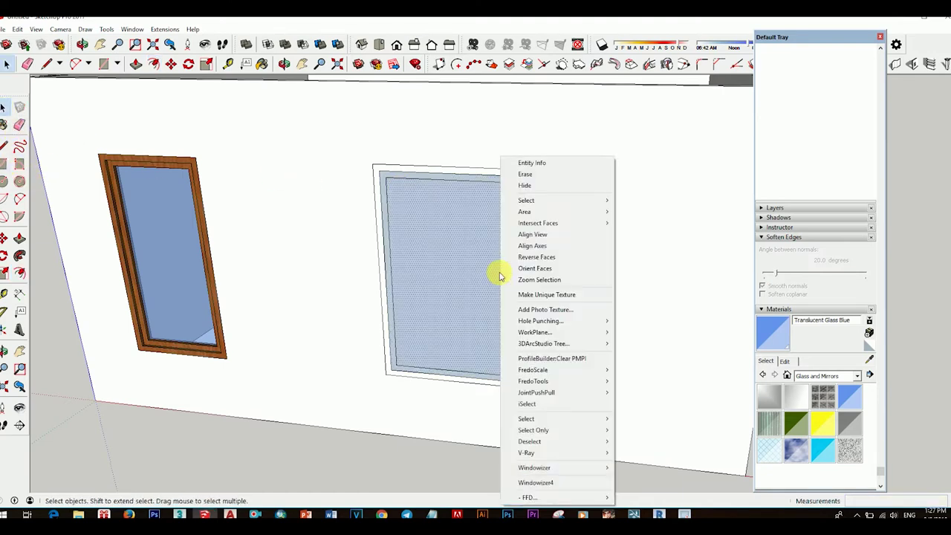
click(524, 175)
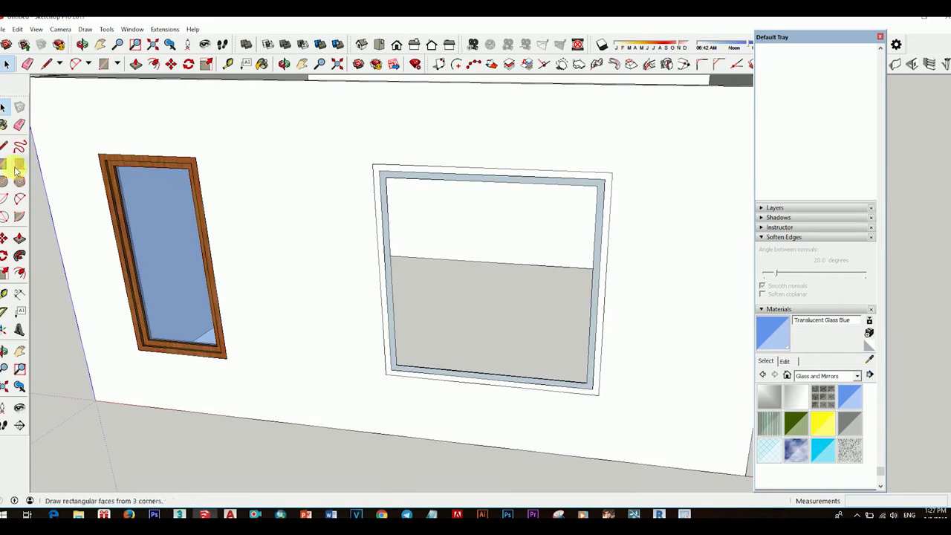
Push the thin inner strip 50 mm into the wall.
click(20, 237)
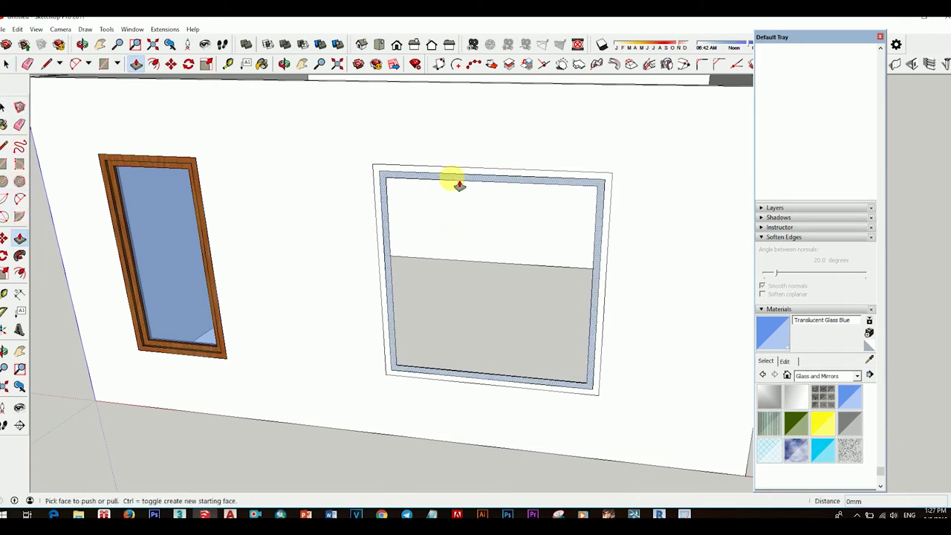
drag(460, 185, 503, 190)
text(0)
key(Return)
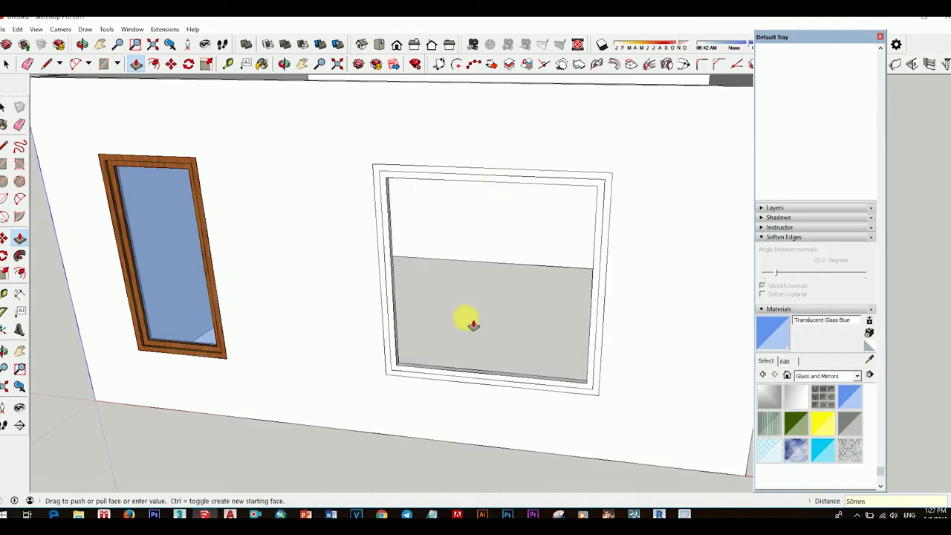
middle_drag(473, 324, 328, 290)
click(3, 112)
scroll(424, 361, up, 2)
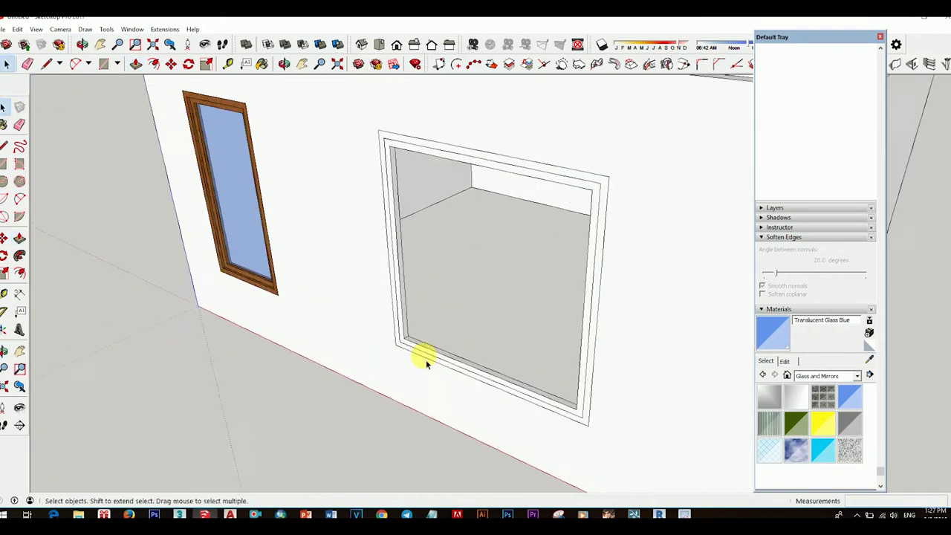
scroll(435, 350, up, 3)
Make the window's thin inner strip a component.
double_click(436, 357)
right_click(437, 357)
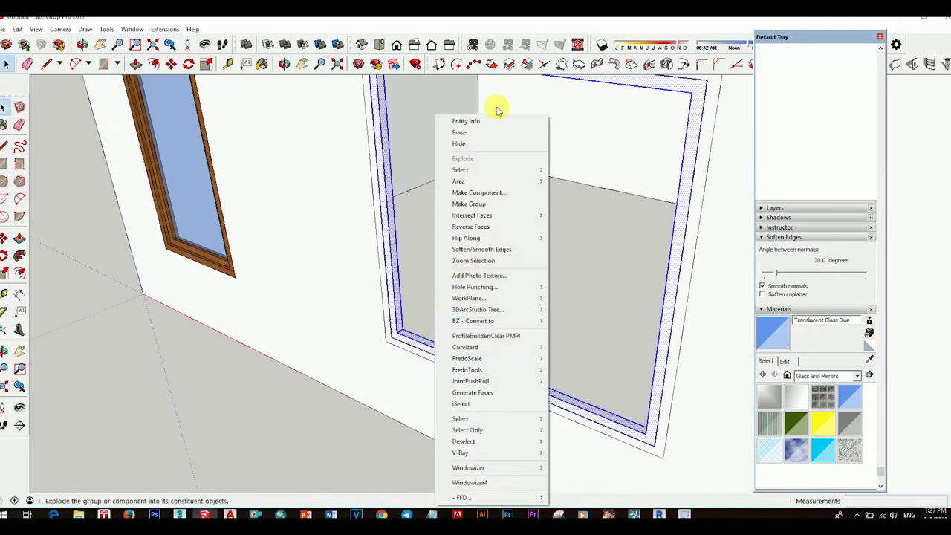
click(488, 191)
click(510, 317)
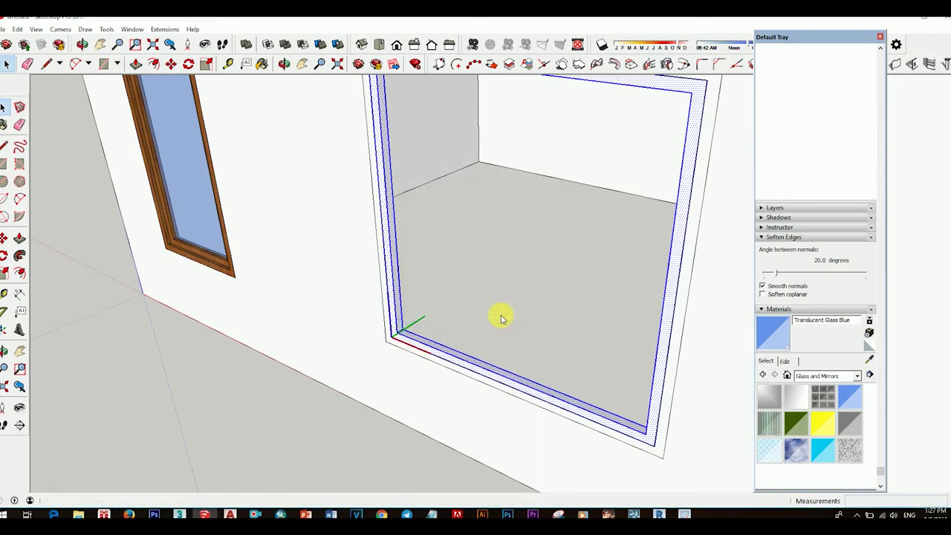
mouse_move(503, 317)
middle_down()
mouse_move(368, 367)
mouse_move(453, 344)
mouse_move(472, 362)
middle_up()
scroll(418, 350, up, 2)
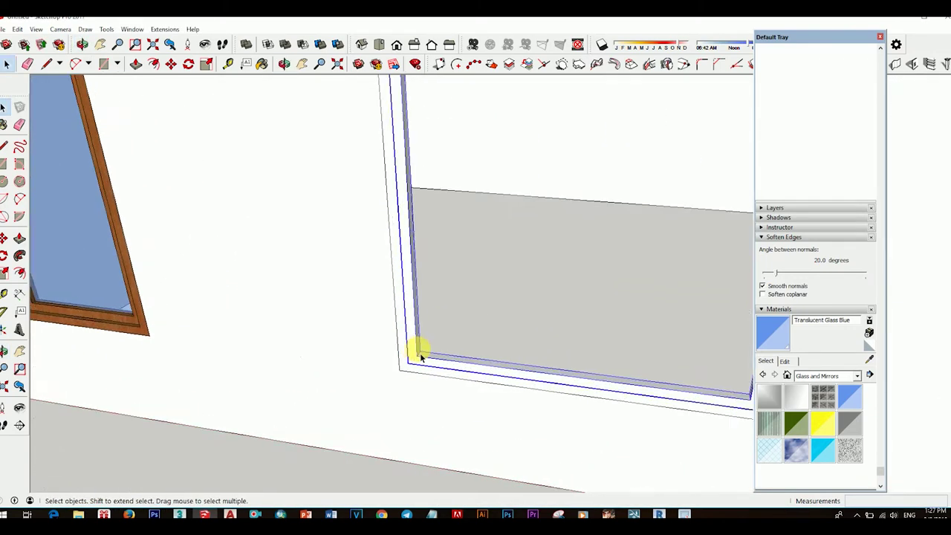
scroll(404, 356, down, 2)
scroll(414, 353, down, 1)
scroll(407, 359, up, 4)
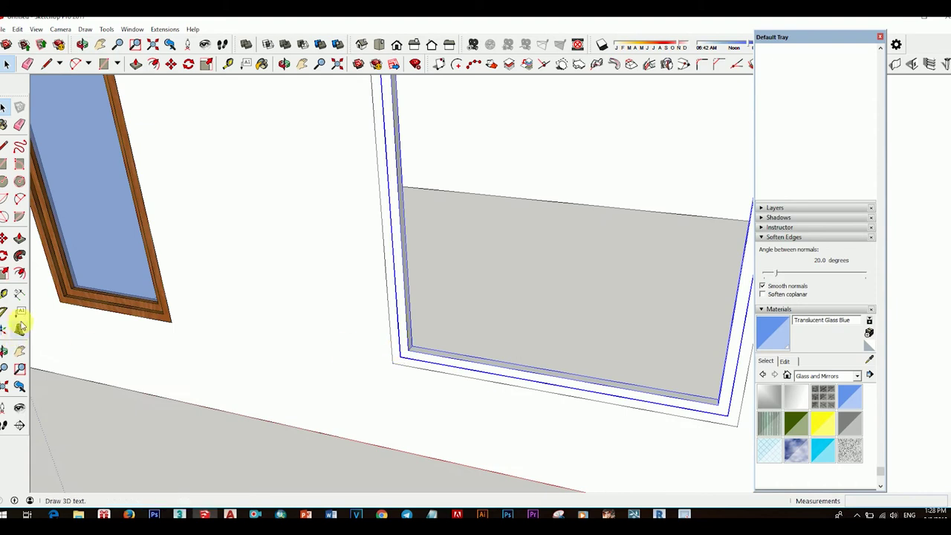
Move the inner strip 25 mm back from its corner into the outer frame.
click(4, 238)
scroll(393, 361, up, 2)
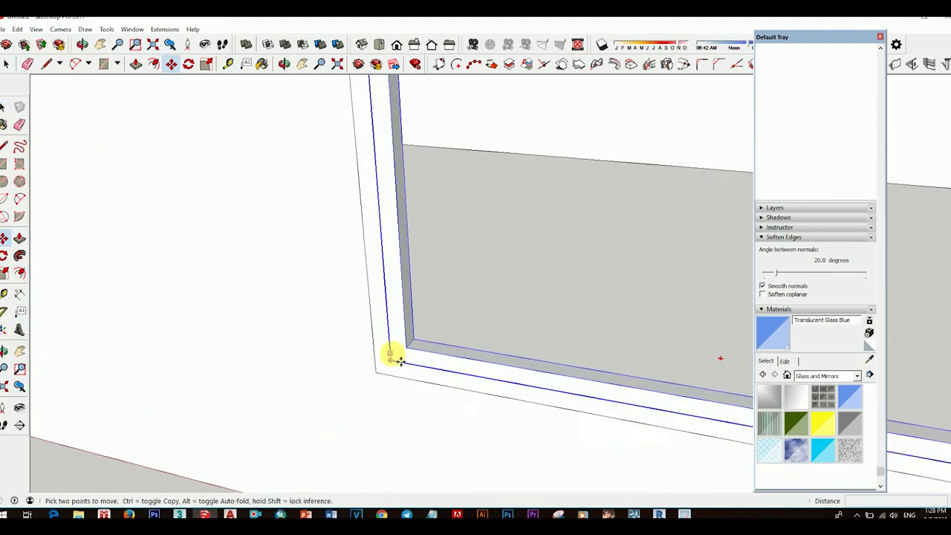
scroll(399, 362, up, 1)
scroll(391, 364, up, 1)
click(381, 371)
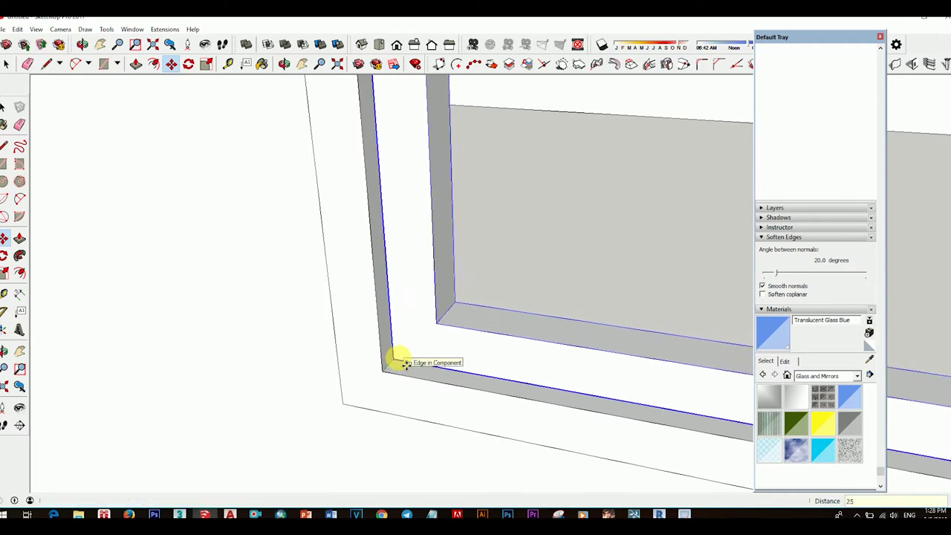
click(424, 369)
key(space)
scroll(382, 314, down, 1)
scroll(389, 336, down, 1)
scroll(408, 323, down, 1)
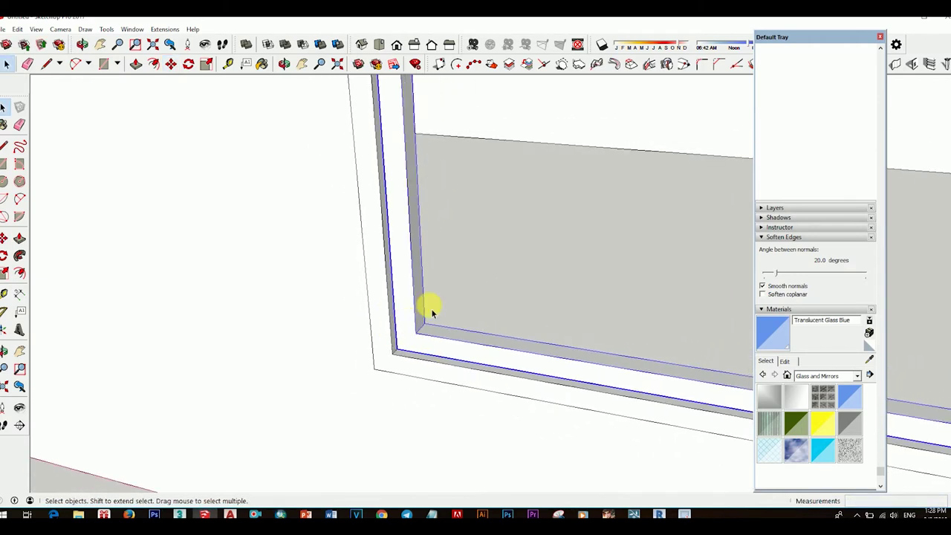
scroll(393, 301, down, 2)
scroll(410, 299, down, 2)
scroll(420, 314, down, 5)
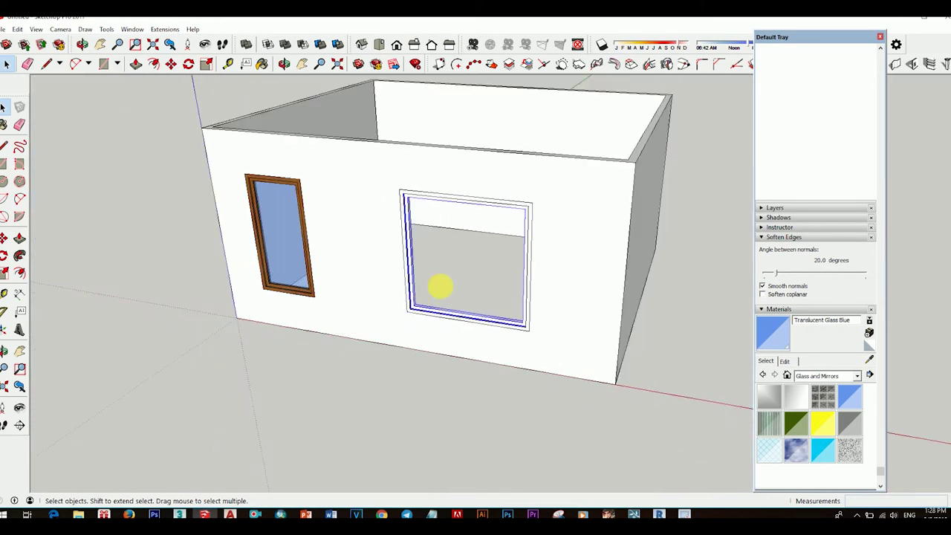
mouse_move(439, 282)
middle_down()
mouse_move(467, 339)
mouse_move(452, 283)
mouse_move(673, 318)
middle_up()
scroll(421, 257, up, 4)
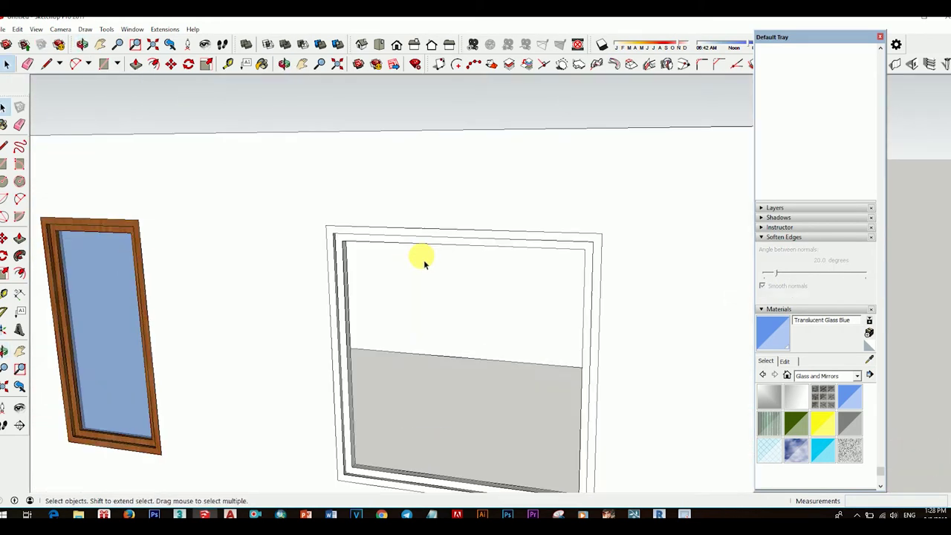
scroll(469, 322, down, 1)
mouse_move(469, 323)
middle_down()
mouse_move(421, 357)
mouse_move(422, 406)
mouse_move(418, 399)
mouse_move(462, 436)
mouse_move(442, 367)
mouse_move(434, 389)
mouse_move(391, 422)
mouse_move(431, 442)
mouse_move(453, 399)
mouse_move(476, 259)
mouse_move(350, 304)
mouse_move(300, 365)
mouse_move(359, 369)
mouse_move(392, 391)
middle_up()
scroll(455, 414, up, 2)
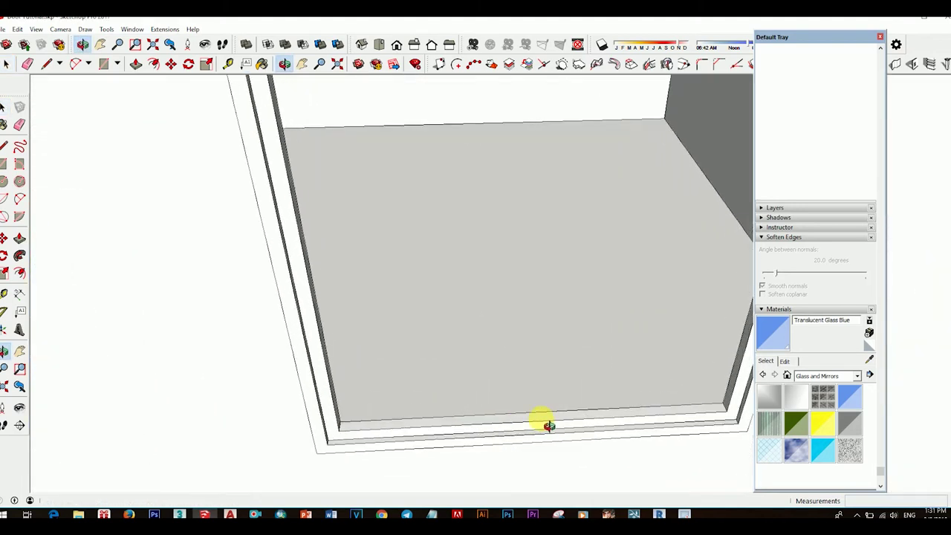
Draw a short 50 mm cross line over the window frame's bottom member.
key(space)
click(551, 424)
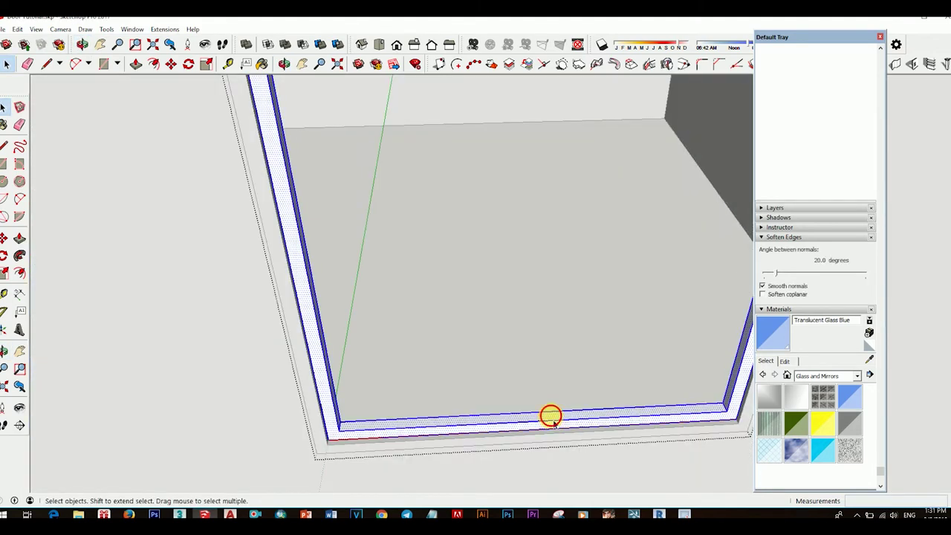
middle_drag(551, 416, 526, 423)
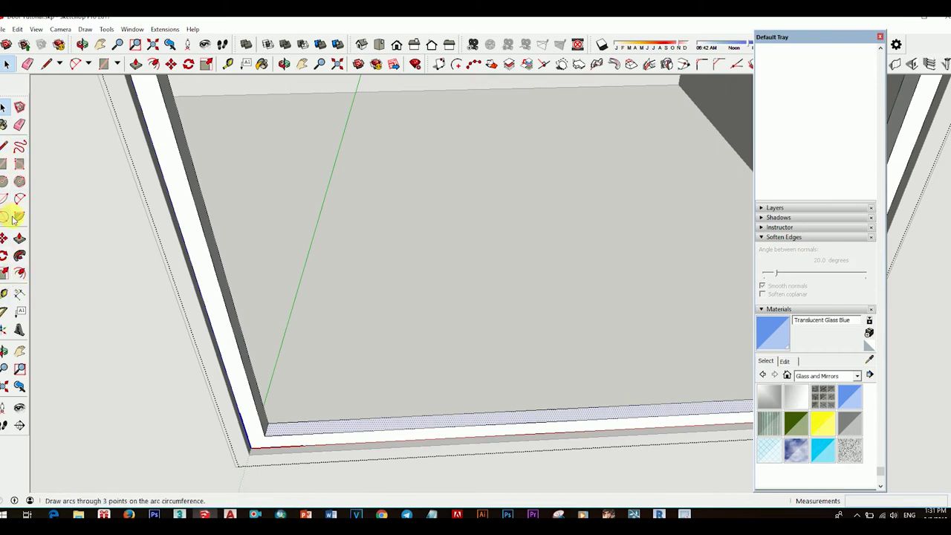
click(5, 145)
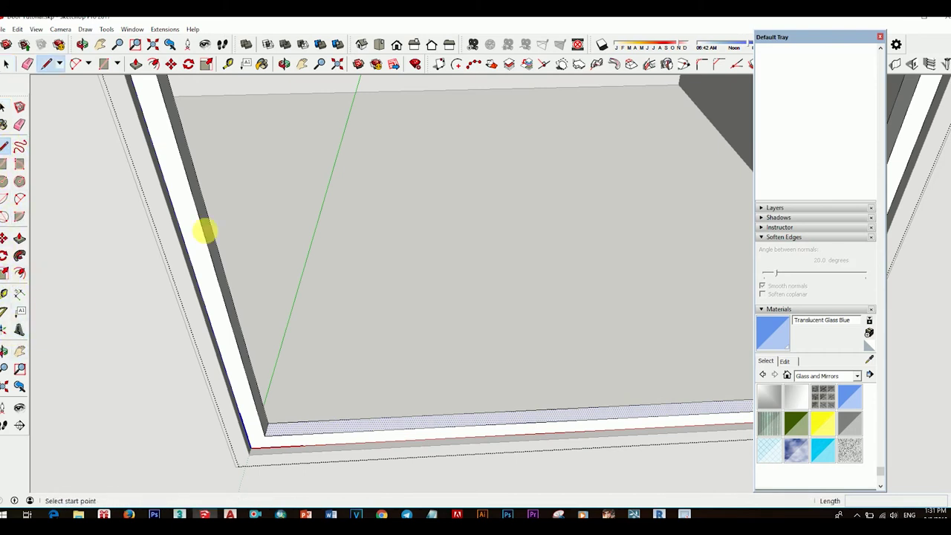
click(541, 425)
text(50)
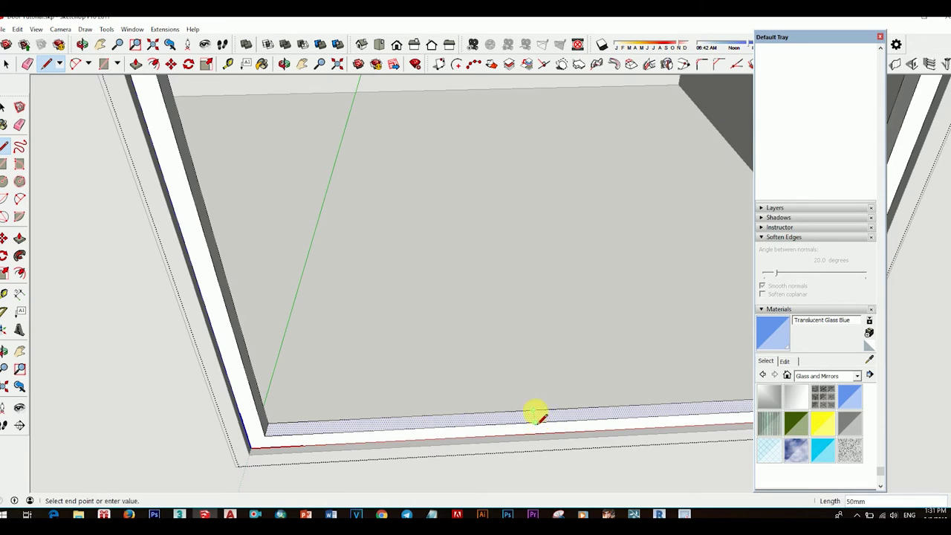
key(space)
scroll(535, 422, up, 2)
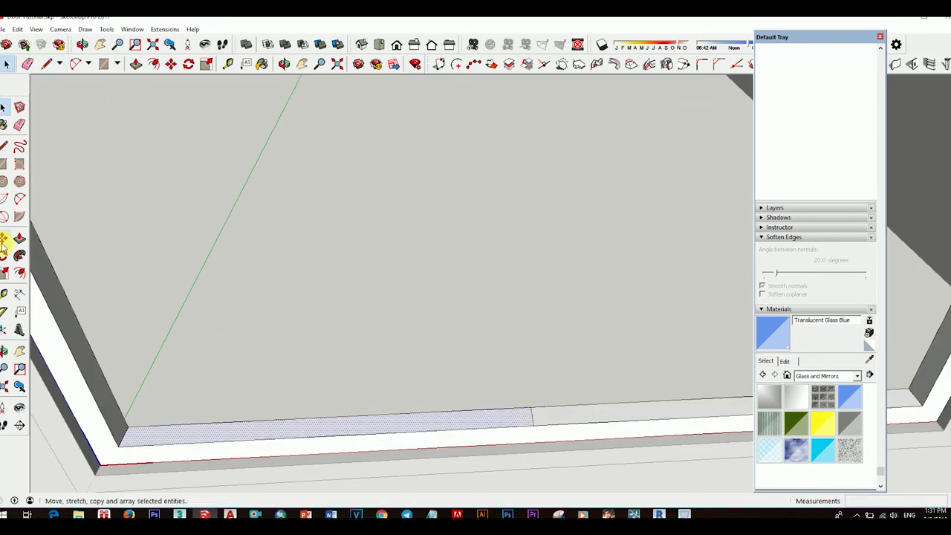
Copy the cross line 25 mm to one side, then 50 mm the other way.
click(513, 429)
click(534, 423)
click(4, 239)
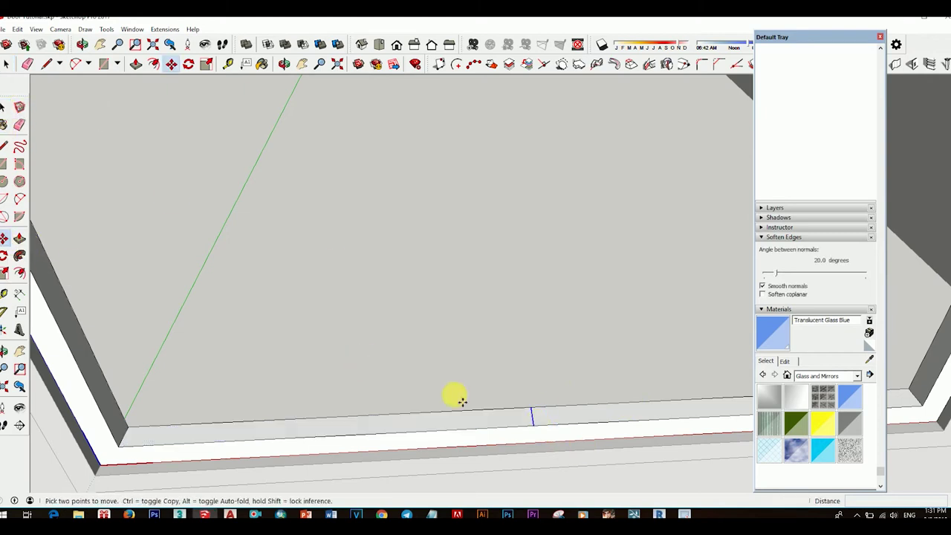
click(533, 427)
key(ctrl)
text(25)
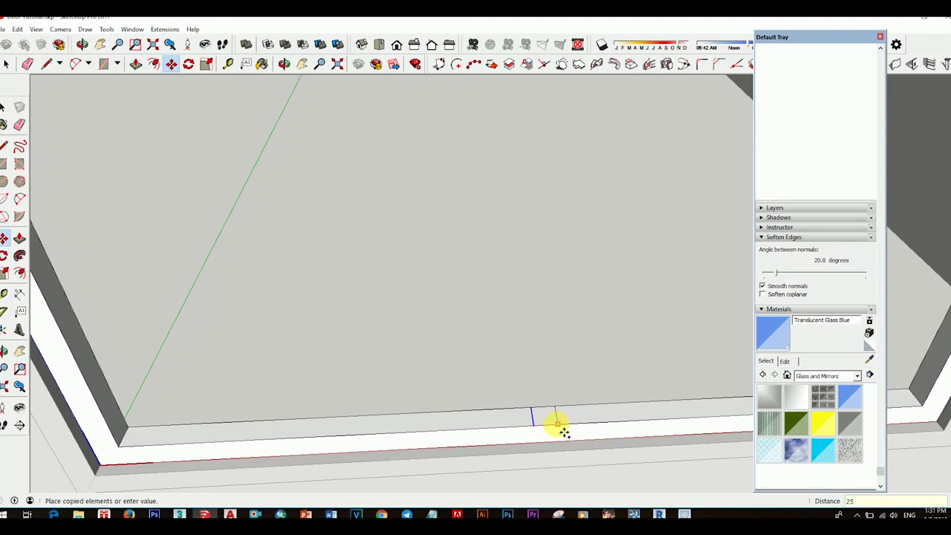
key(Return)
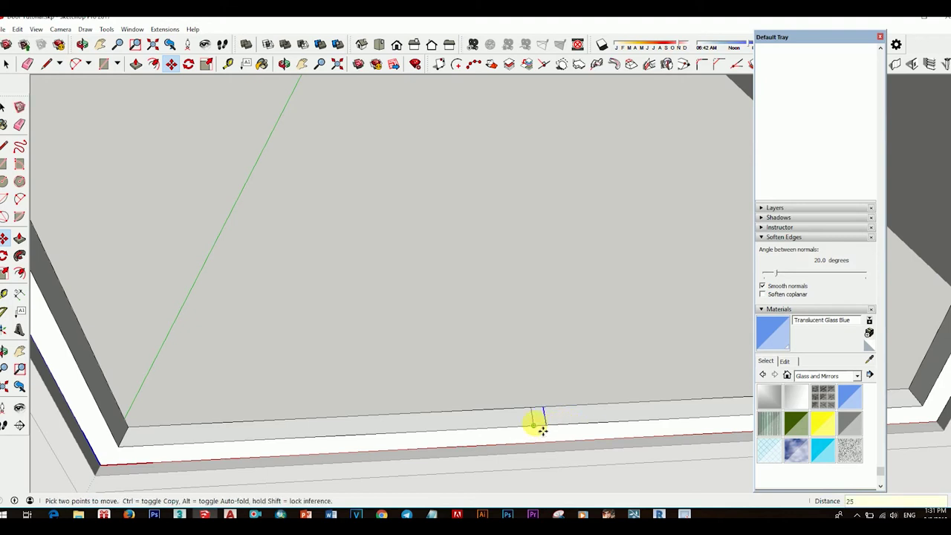
click(544, 425)
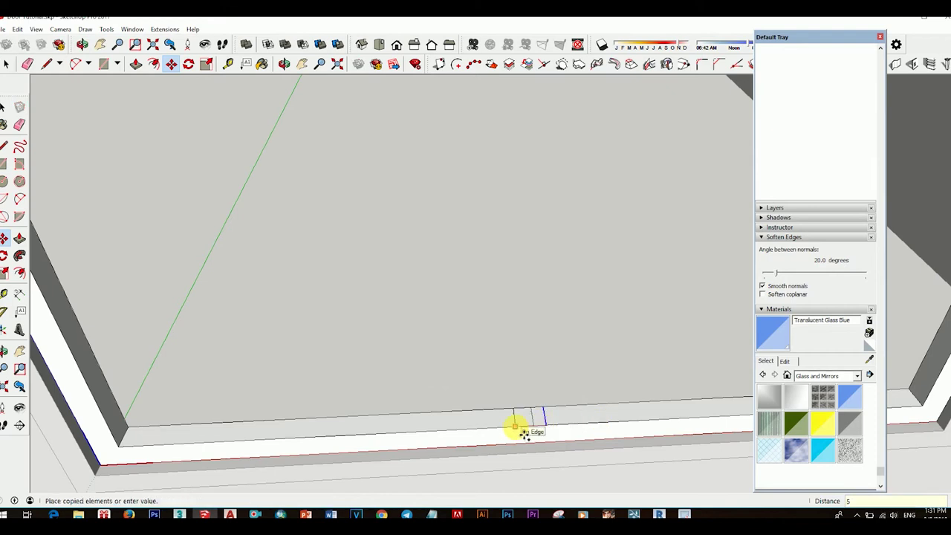
text(0)
key(Return)
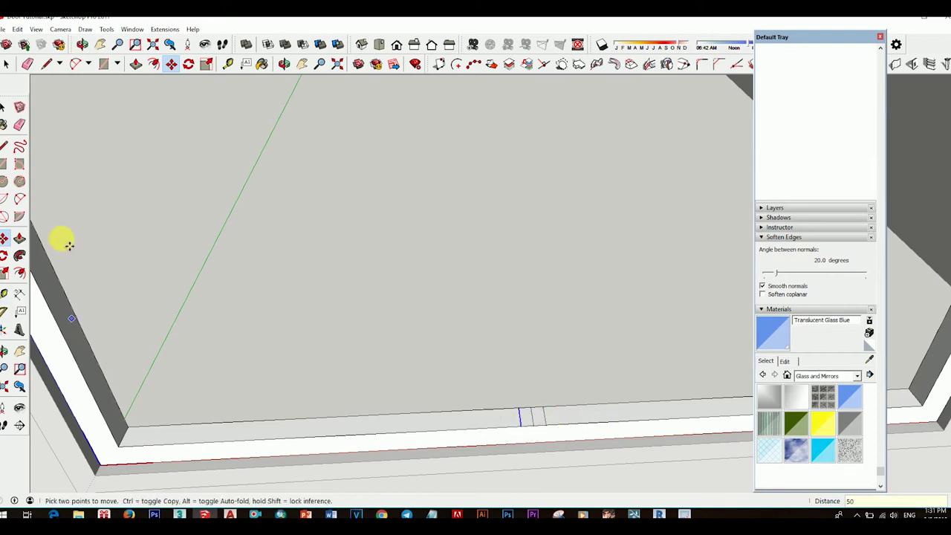
Push/pull the small bottom strip up to the frame's top, forming the central mullion.
click(21, 239)
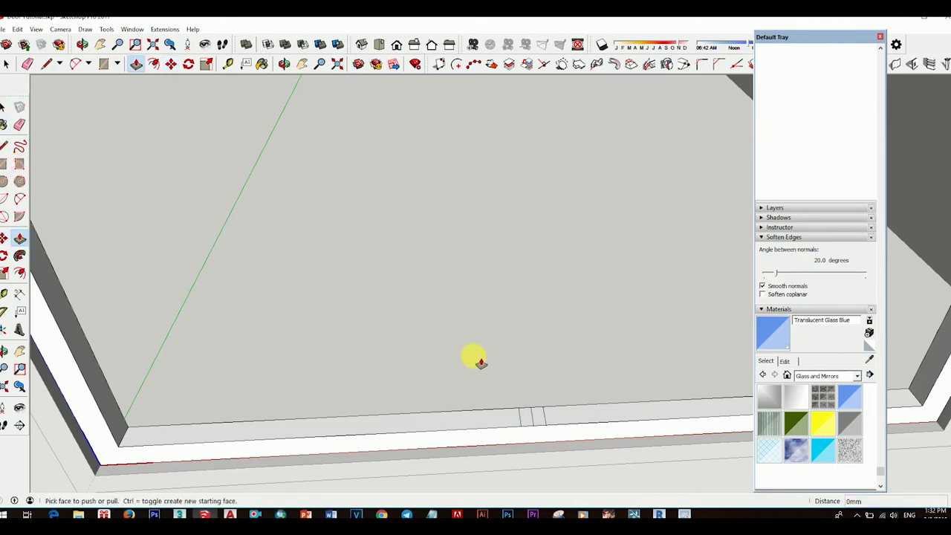
click(543, 424)
scroll(528, 298, down, 1)
scroll(526, 292, down, 1)
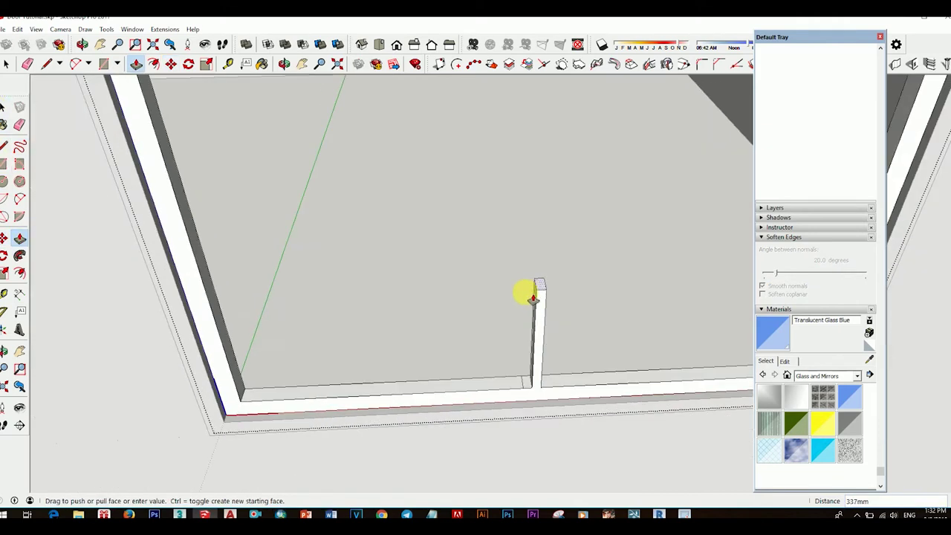
scroll(555, 237, down, 3)
middle_drag(556, 238, 540, 324)
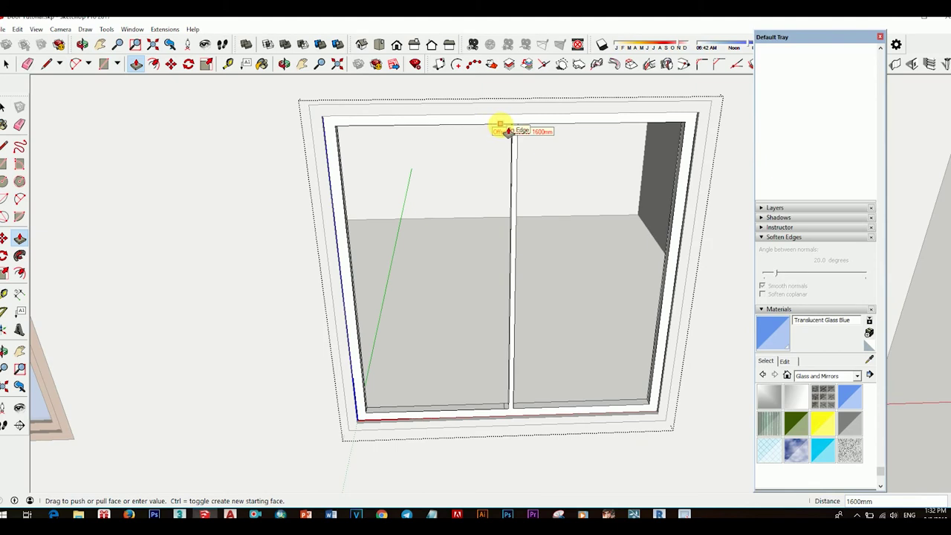
click(508, 132)
scroll(507, 401, up, 3)
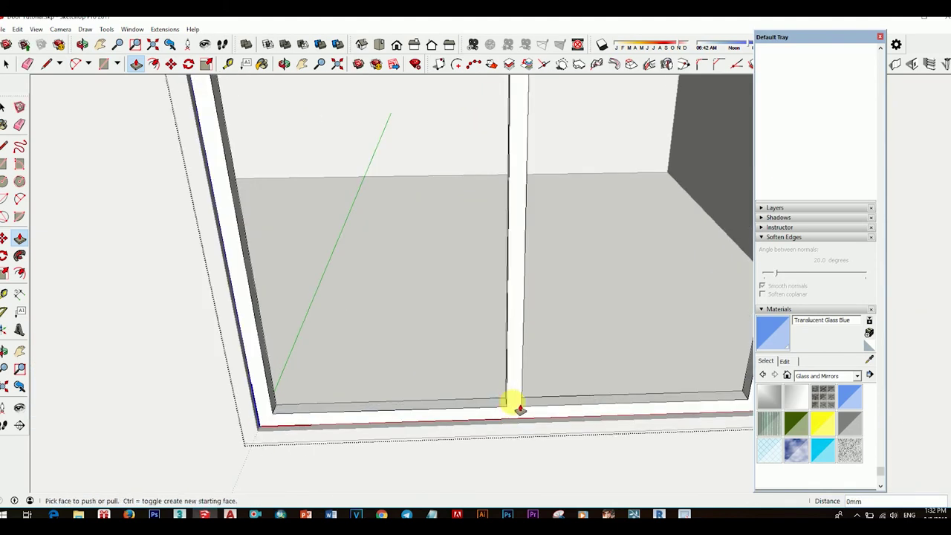
scroll(508, 386, down, 4)
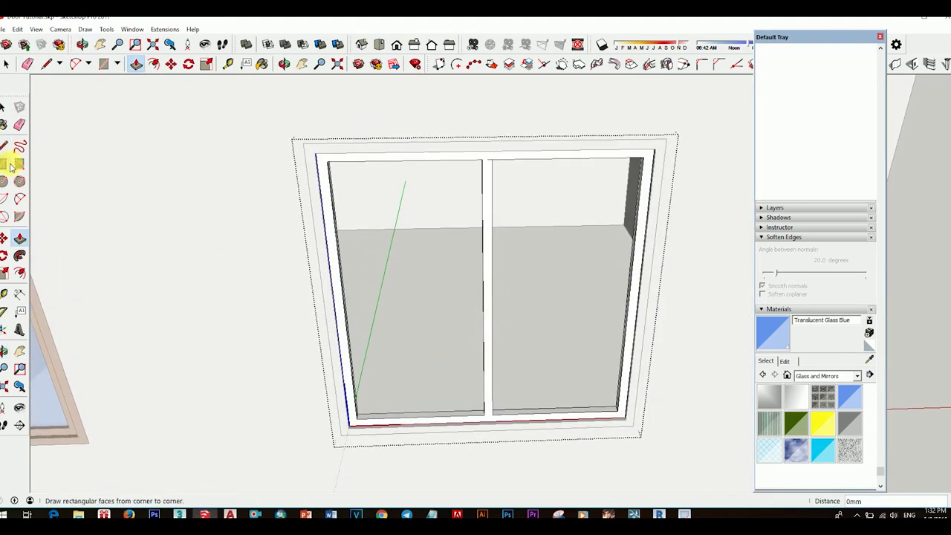
Draw edges at the mullion's top and across its base.
click(5, 146)
click(487, 161)
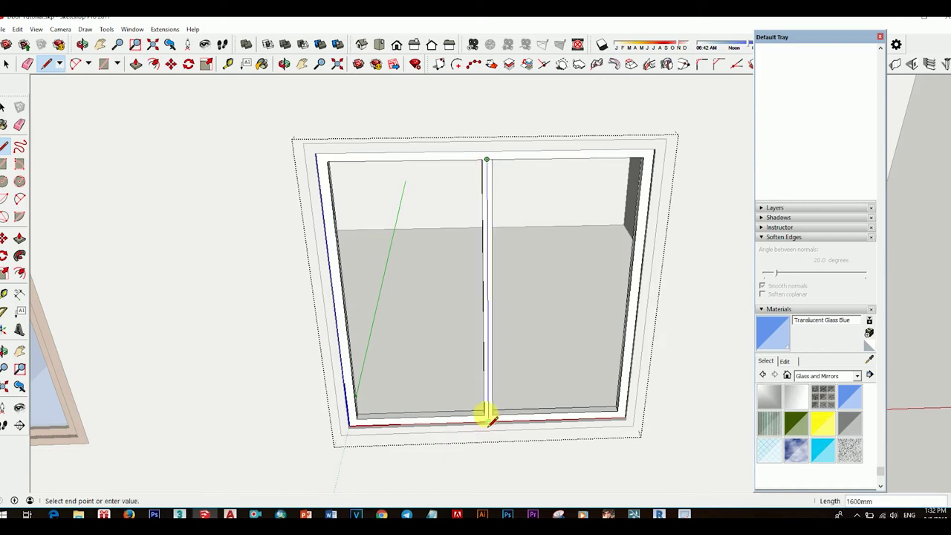
scroll(484, 413, up, 3)
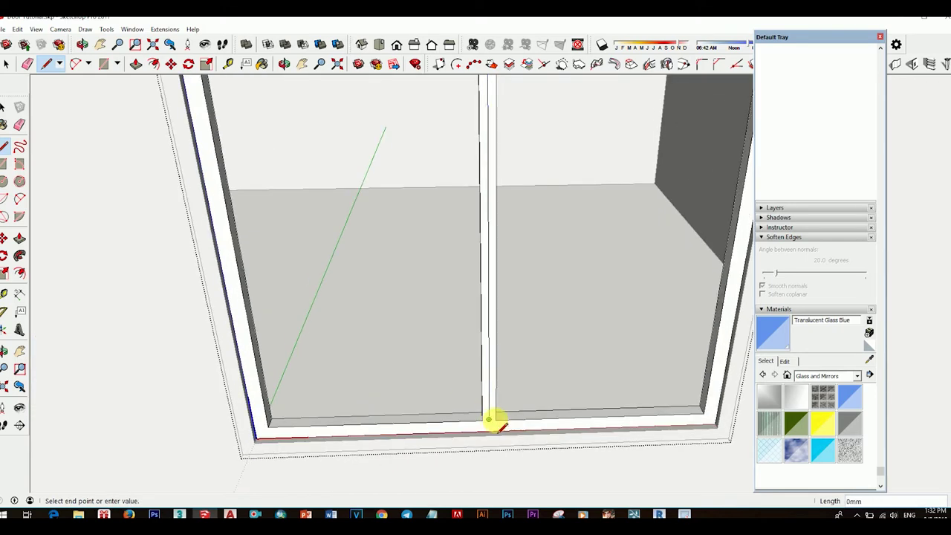
text(25)
scroll(489, 420, up, 2)
scroll(485, 421, up, 1)
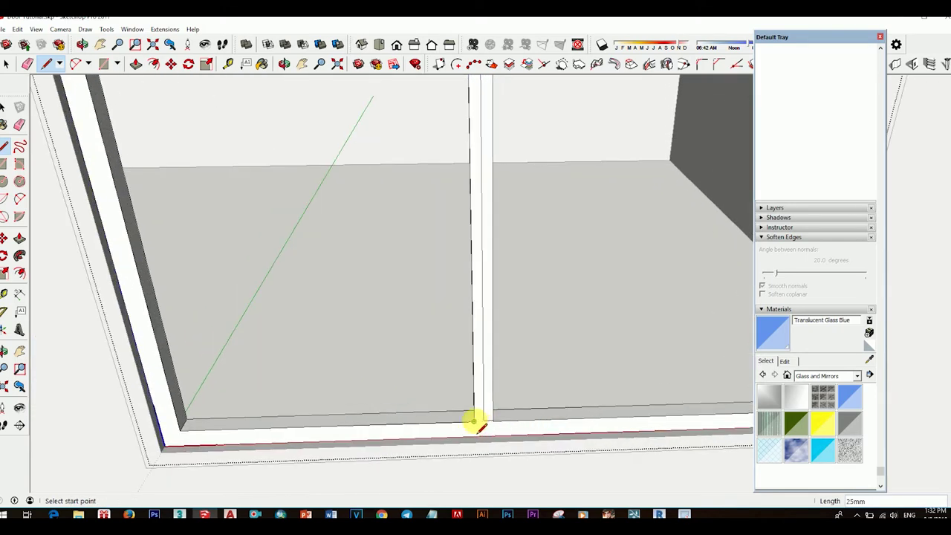
click(473, 421)
click(491, 421)
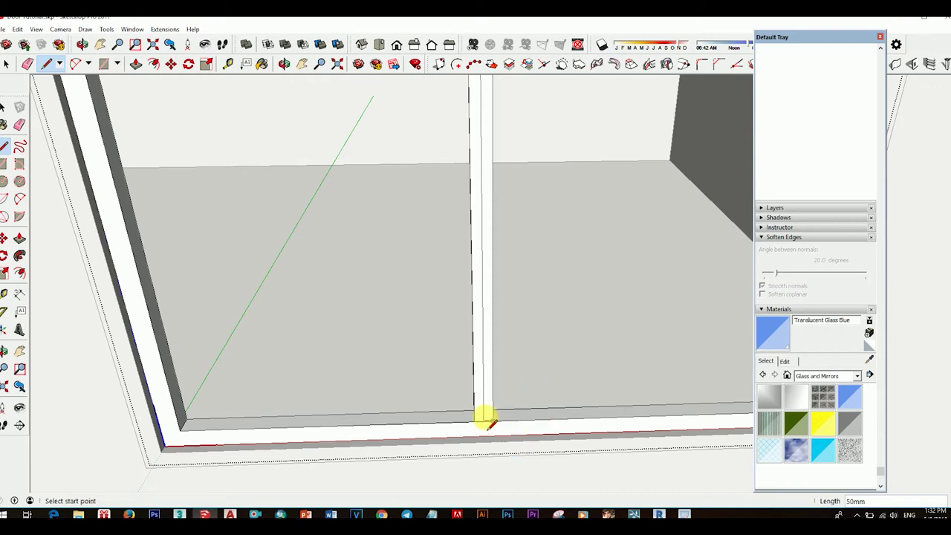
scroll(487, 421, up, 2)
scroll(482, 420, up, 2)
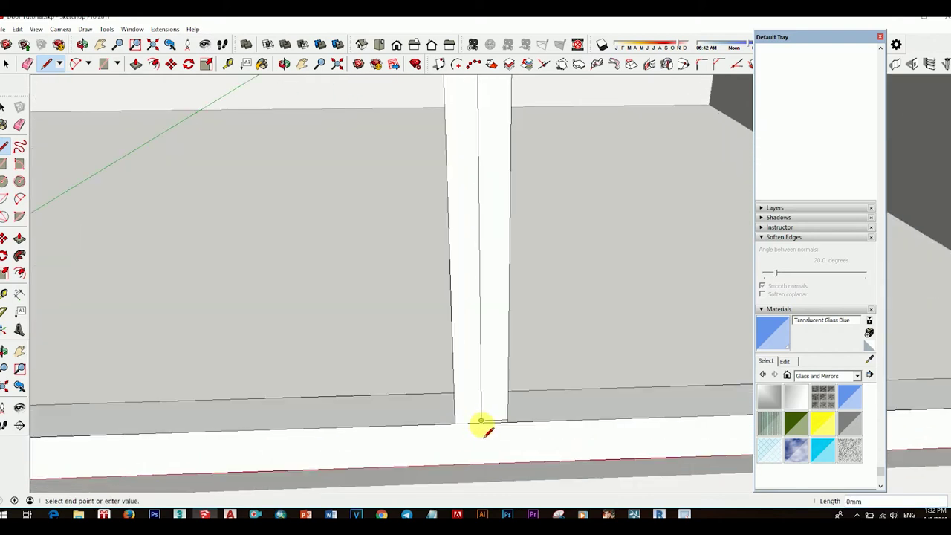
scroll(481, 424, up, 1)
scroll(475, 420, up, 2)
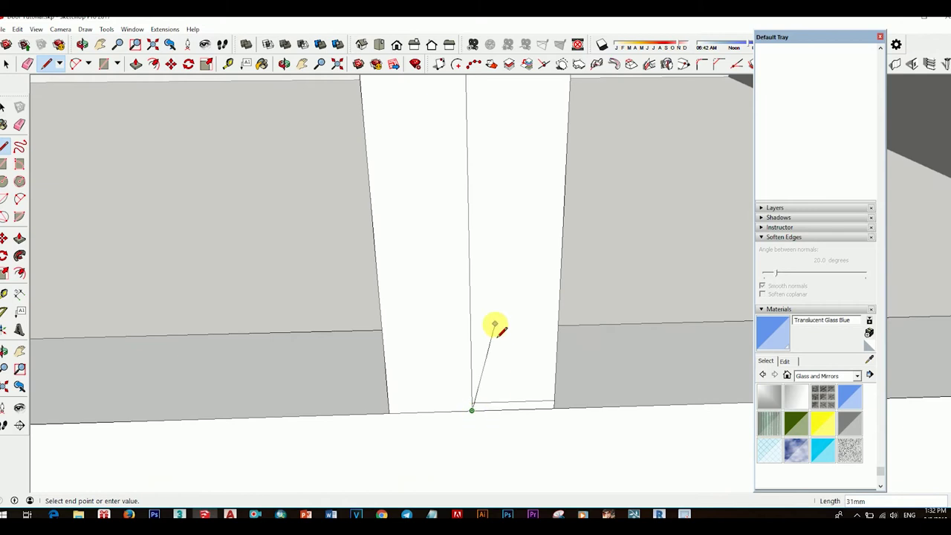
Switch to the Eraser for stray edges, then close the mullion top with a 50 mm edge.
key(Escape)
click(18, 123)
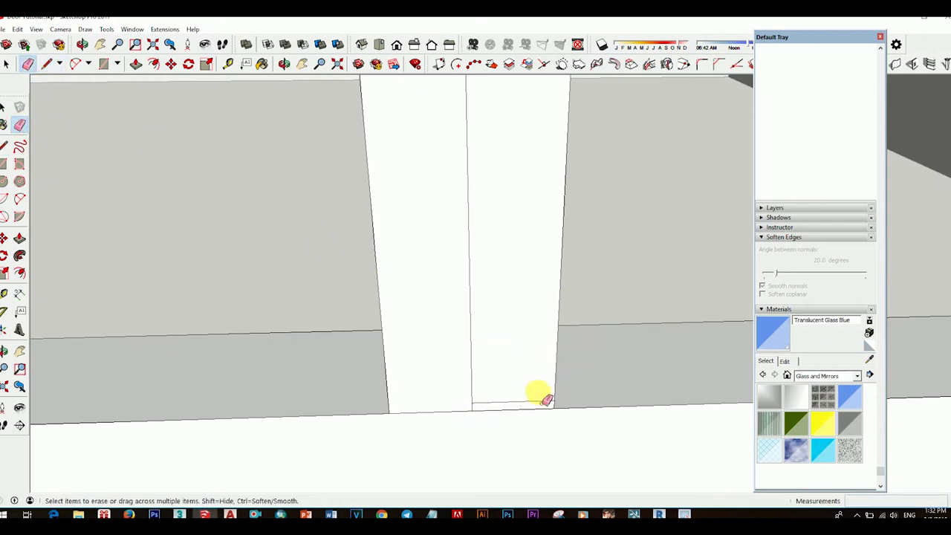
scroll(486, 262, down, 2)
scroll(499, 257, down, 1)
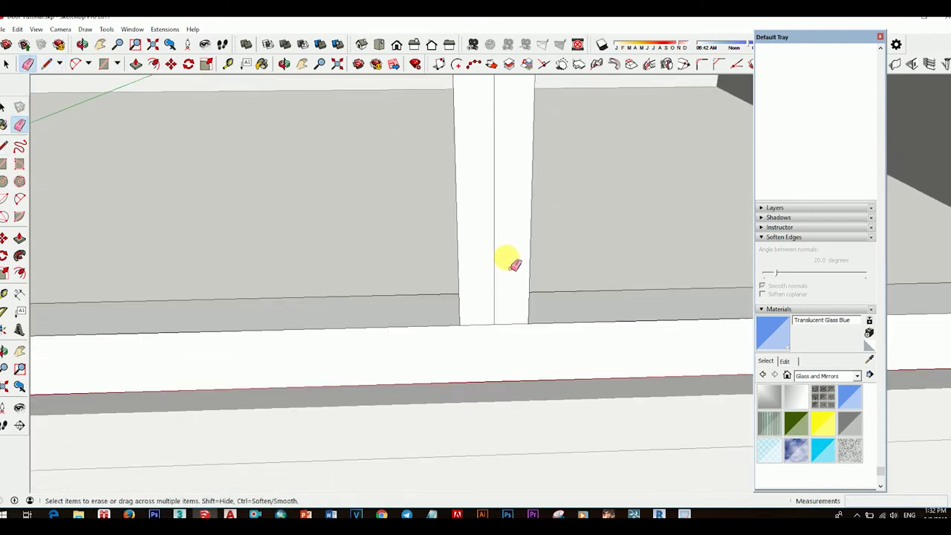
scroll(508, 259, down, 2)
scroll(492, 255, down, 1)
scroll(495, 265, down, 2)
scroll(503, 275, down, 2)
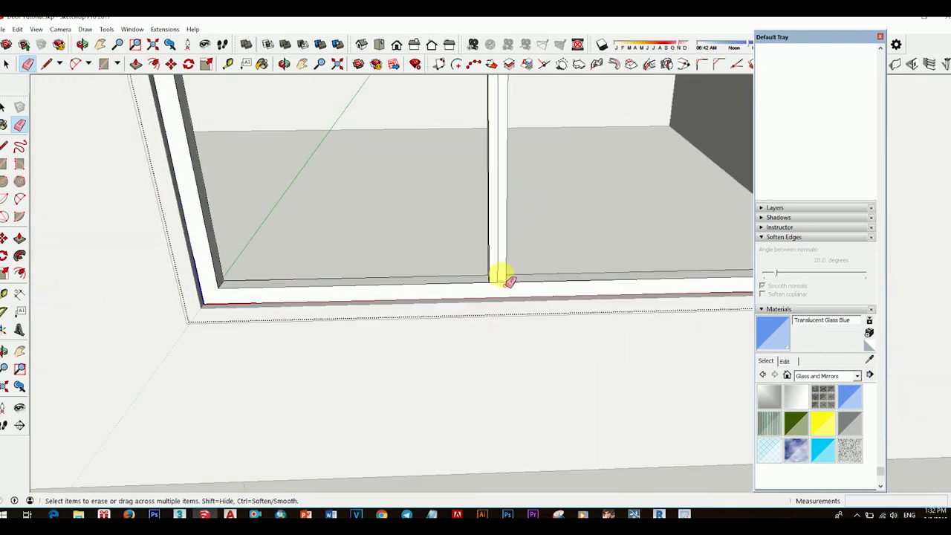
mouse_move(503, 275)
middle_down()
mouse_move(488, 290)
mouse_move(504, 229)
mouse_move(483, 322)
middle_up()
scroll(471, 238, up, 1)
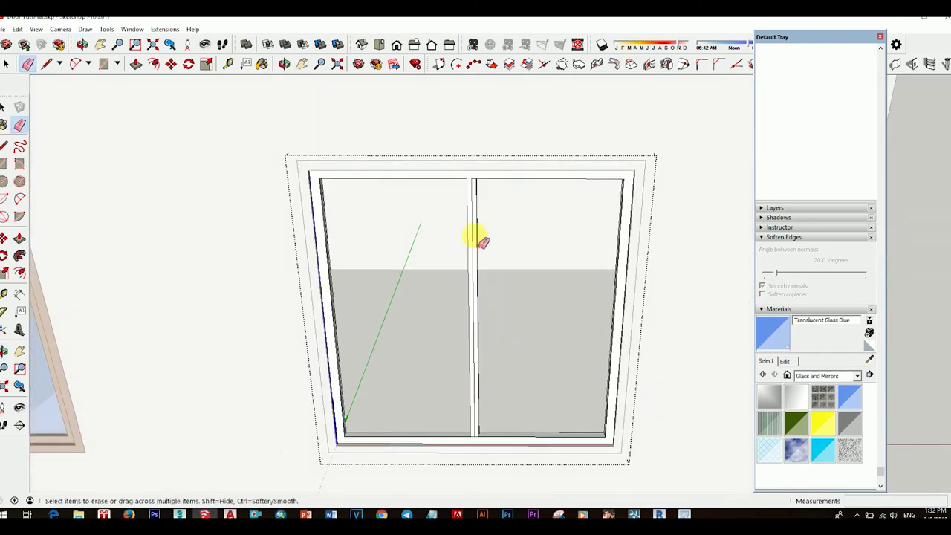
scroll(471, 187, up, 2)
scroll(468, 197, up, 2)
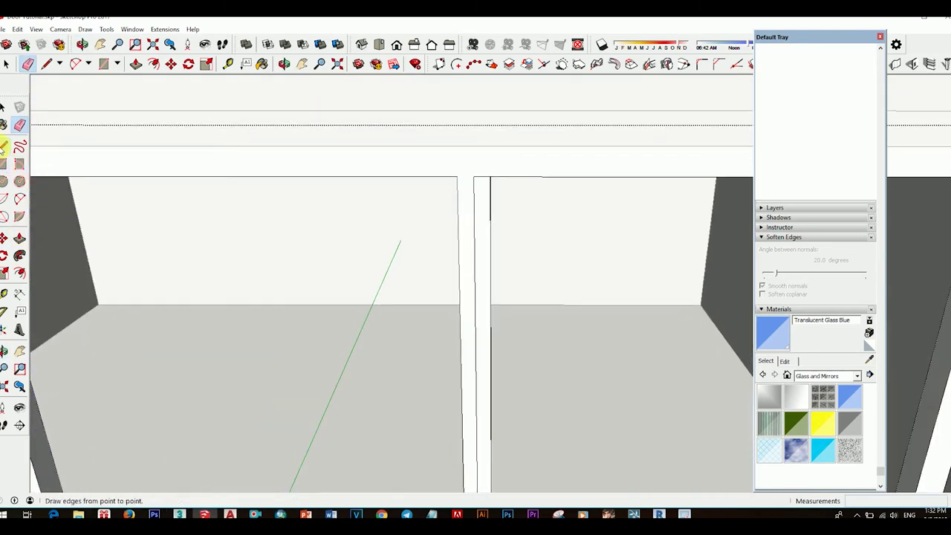
click(3, 146)
click(456, 178)
click(474, 176)
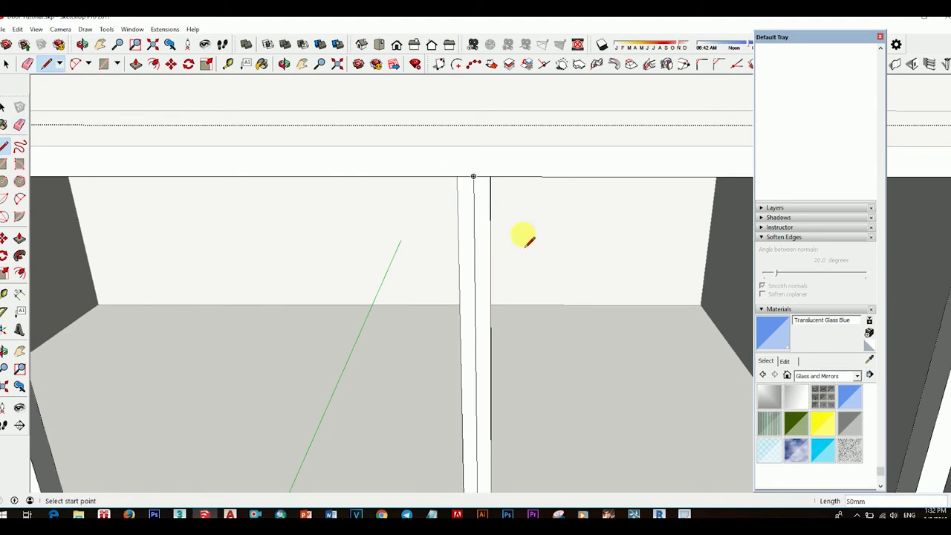
scroll(503, 243, down, 3)
key(space)
Push/pull the central mullion's face out 25 mm and check its depth.
scroll(452, 230, down, 3)
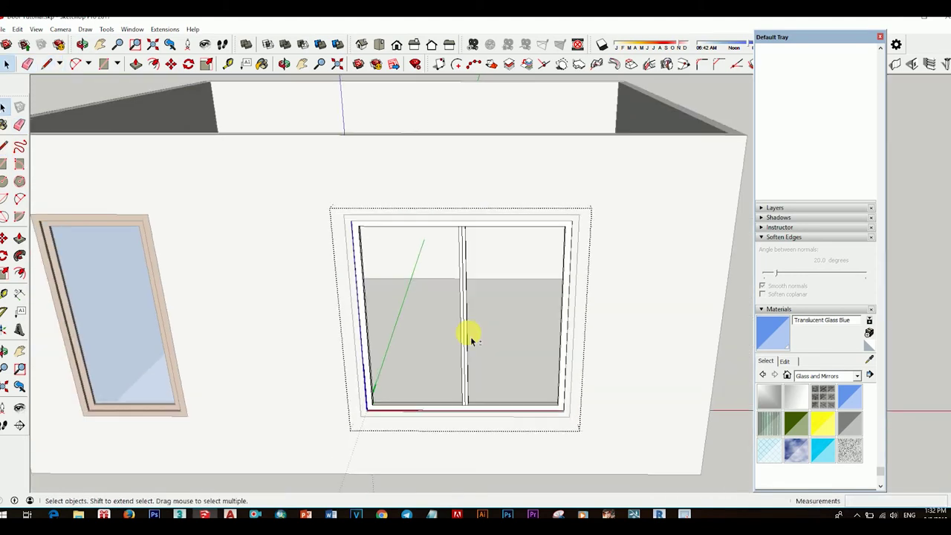
click(463, 334)
middle_drag(463, 333, 447, 296)
scroll(447, 296, down, 3)
mouse_move(431, 333)
middle_down()
mouse_move(470, 285)
mouse_move(403, 290)
mouse_move(456, 309)
middle_up()
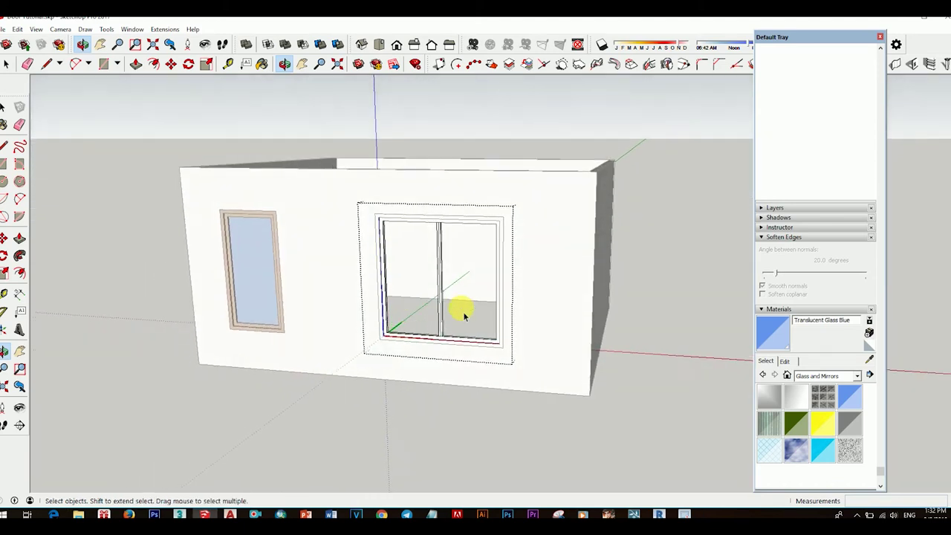
scroll(420, 351, up, 4)
scroll(420, 350, up, 3)
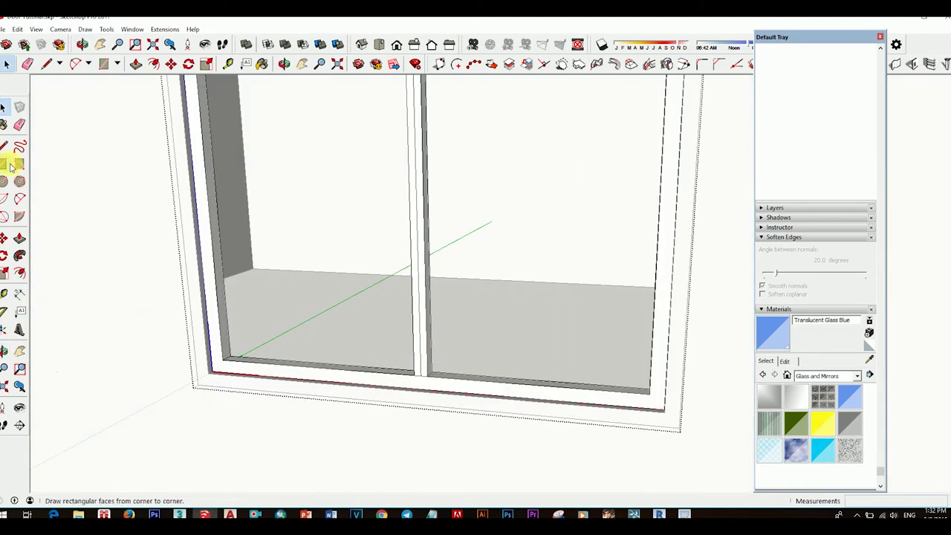
click(19, 238)
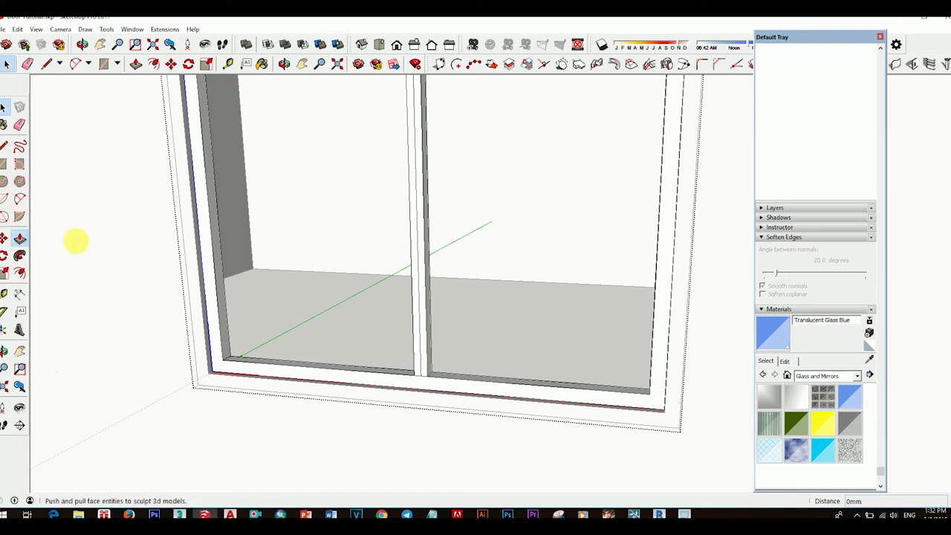
scroll(448, 309, up, 2)
click(418, 307)
text(25)
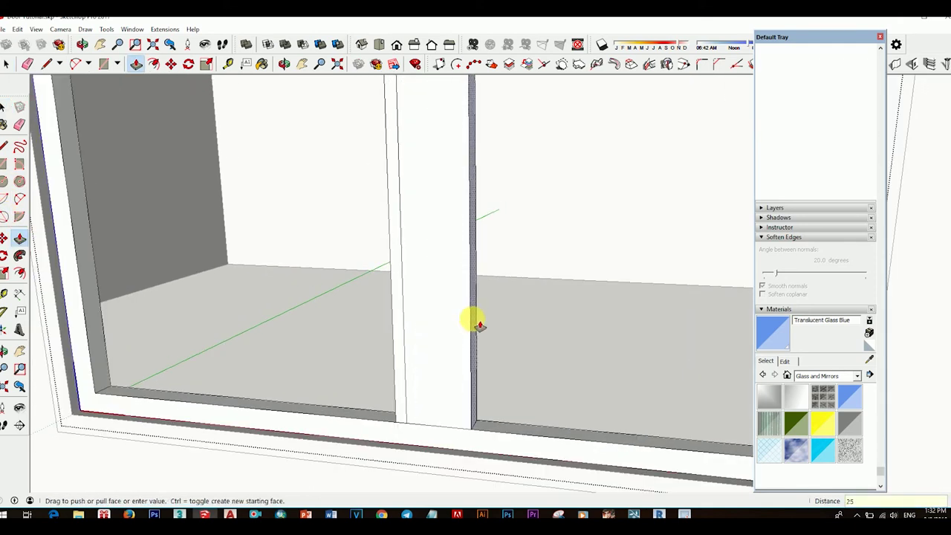
key(Return)
middle_drag(371, 344, 690, 369)
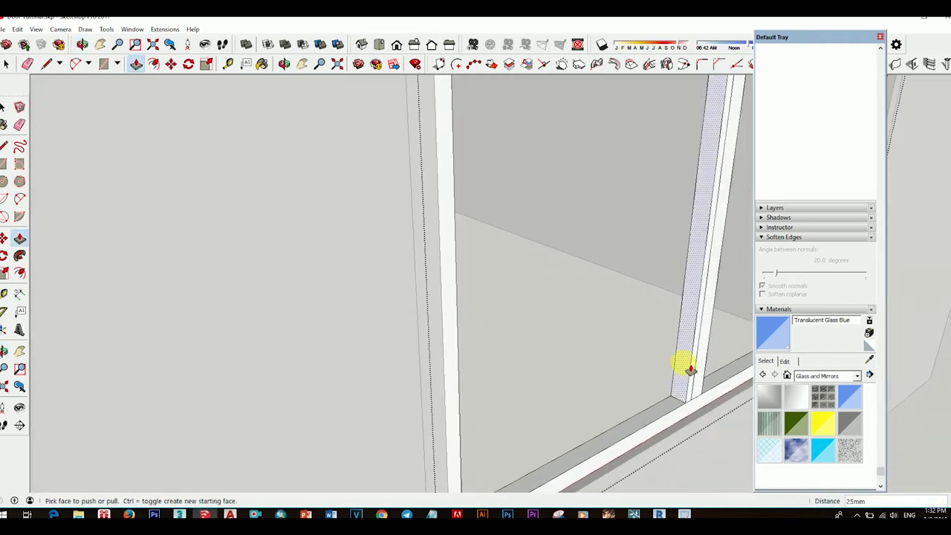
scroll(654, 389, down, 3)
scroll(610, 382, down, 3)
scroll(552, 372, down, 2)
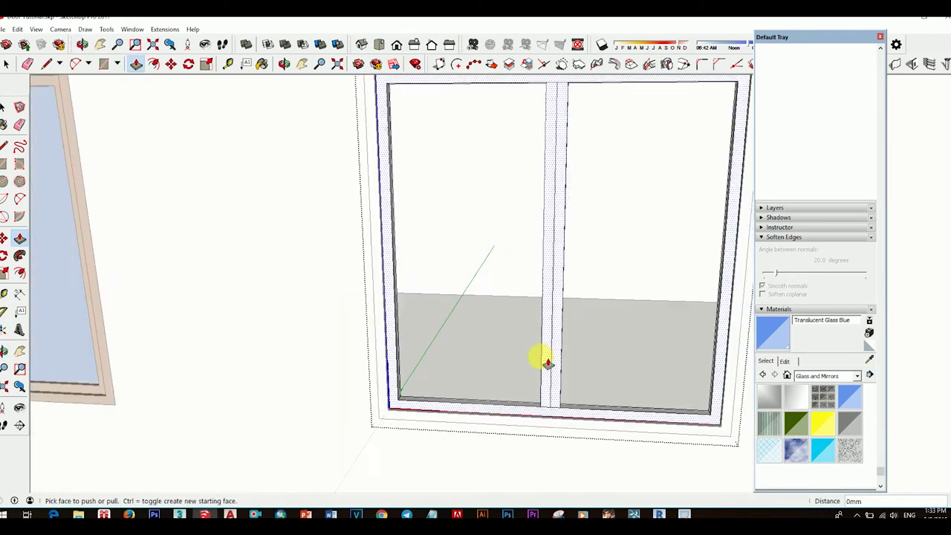
scroll(546, 362, down, 3)
mouse_move(543, 357)
middle_down()
mouse_move(550, 364)
mouse_move(510, 297)
mouse_move(488, 344)
mouse_move(549, 371)
middle_up()
scroll(489, 343, down, 2)
Leave the window group and draw a rectangle filling the left opening.
click(3, 107)
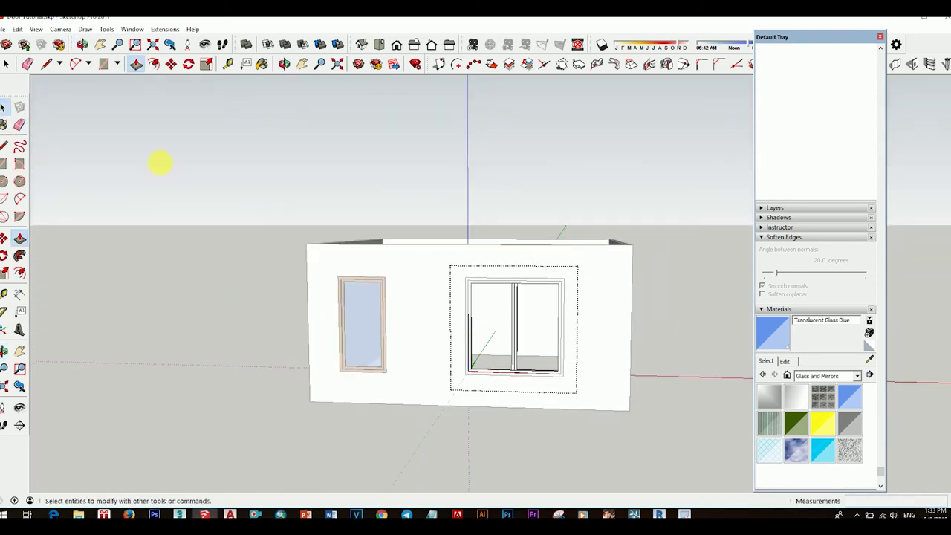
click(687, 332)
scroll(541, 328, up, 2)
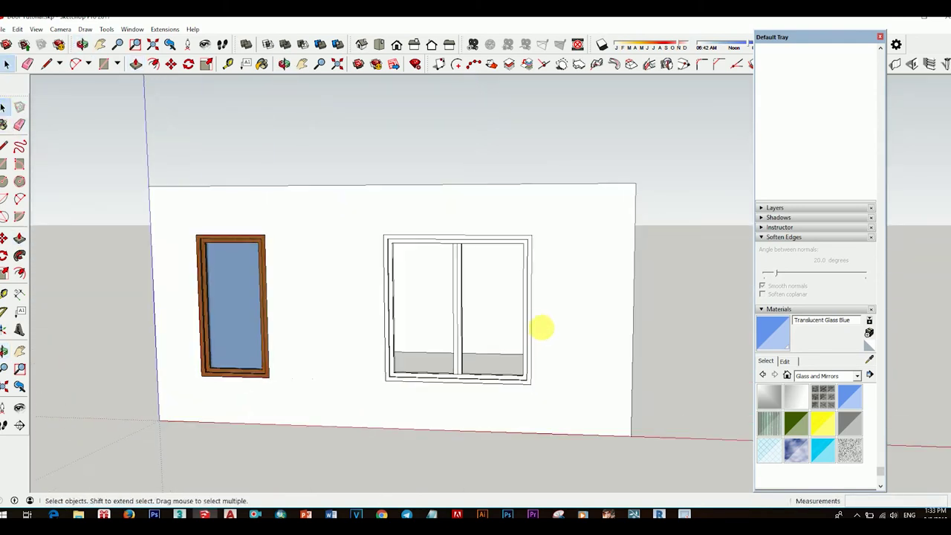
scroll(529, 301, up, 2)
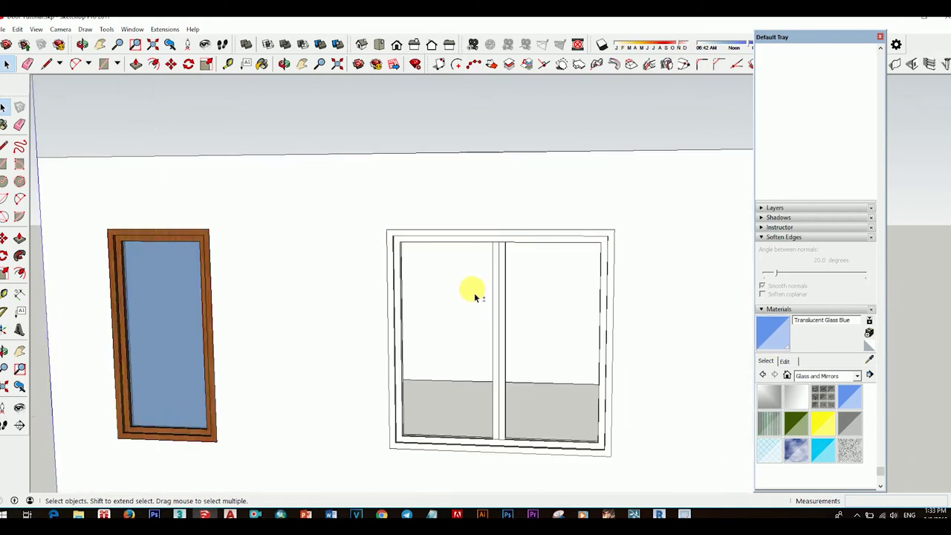
middle_drag(475, 295, 394, 312)
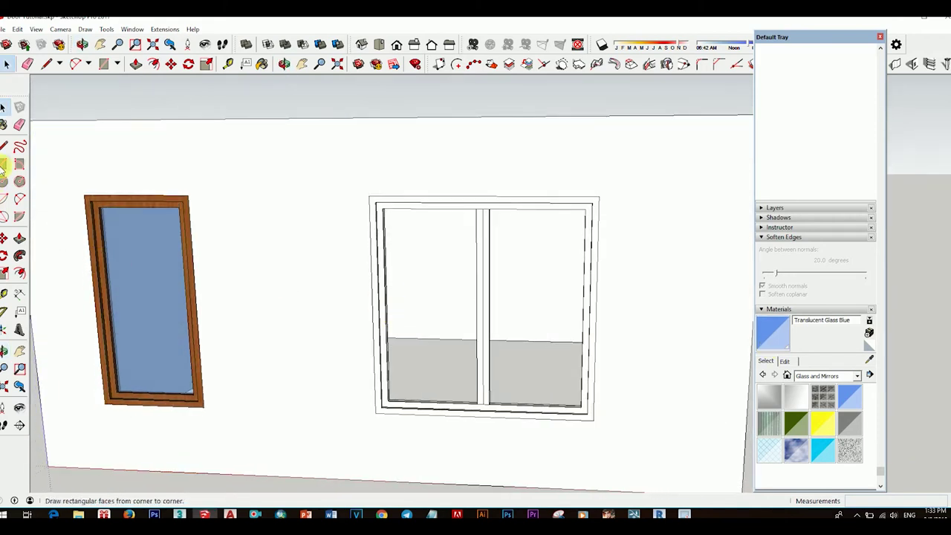
click(3, 165)
click(381, 208)
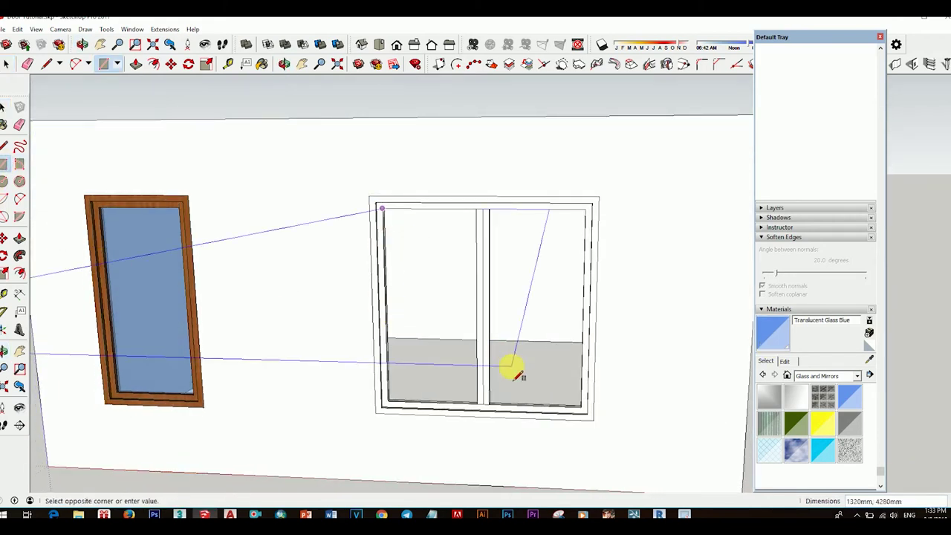
click(480, 405)
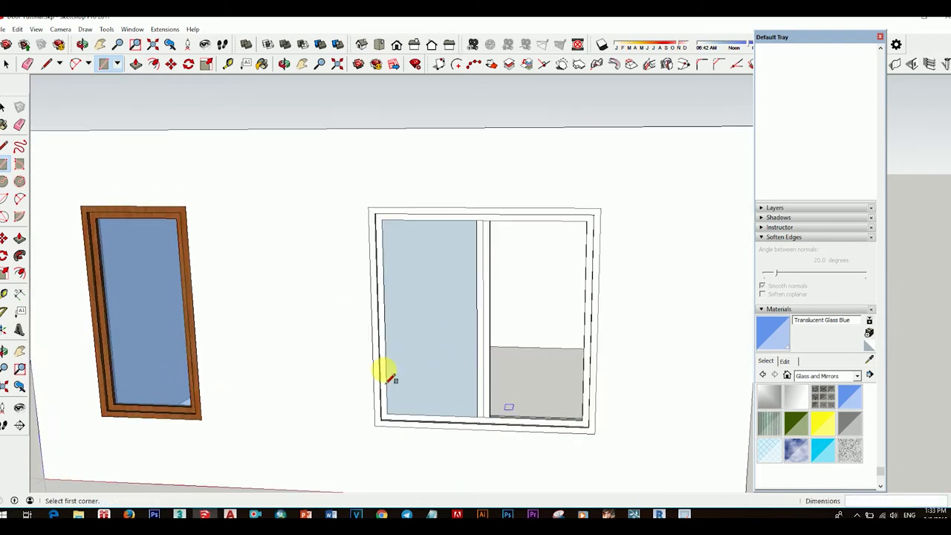
click(3, 147)
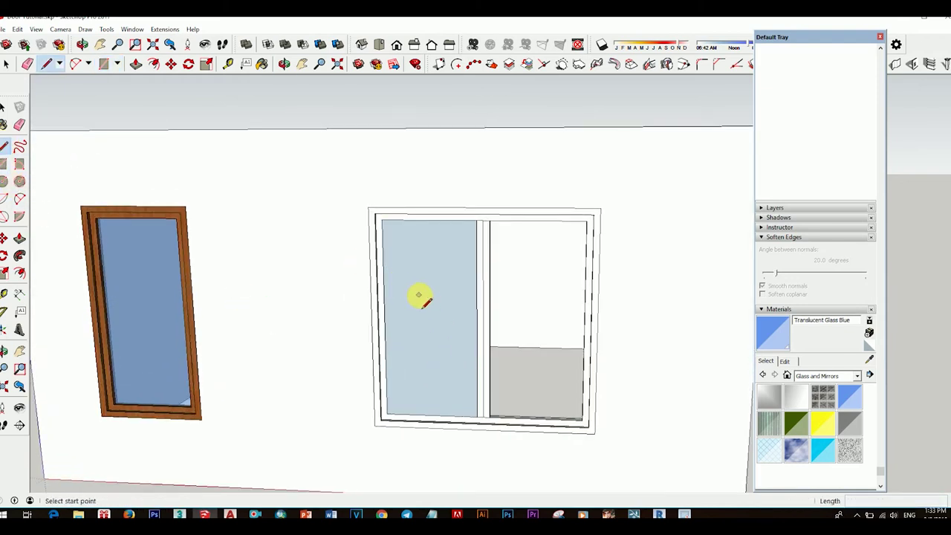
Reverse the pane face, make it a component, and pick Translucent Glass Blue.
click(3, 106)
click(430, 267)
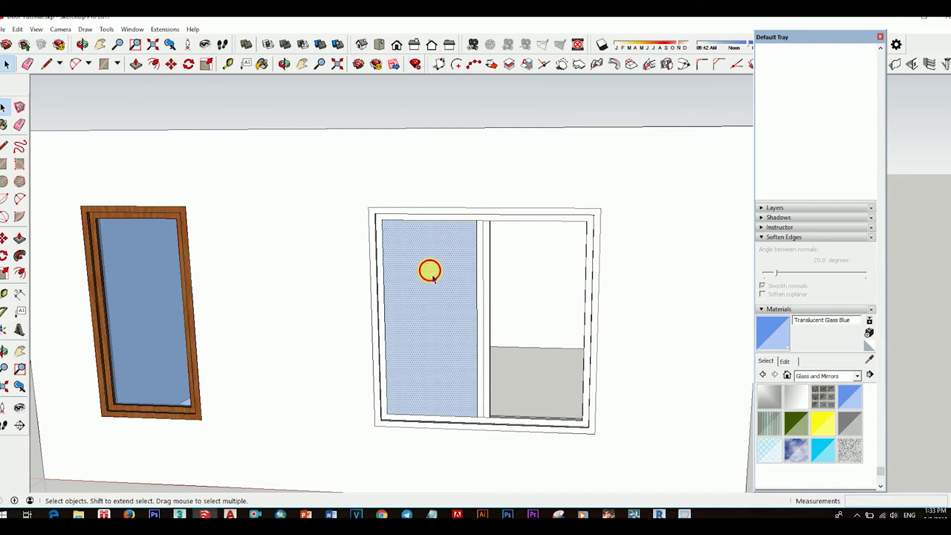
right_click(431, 274)
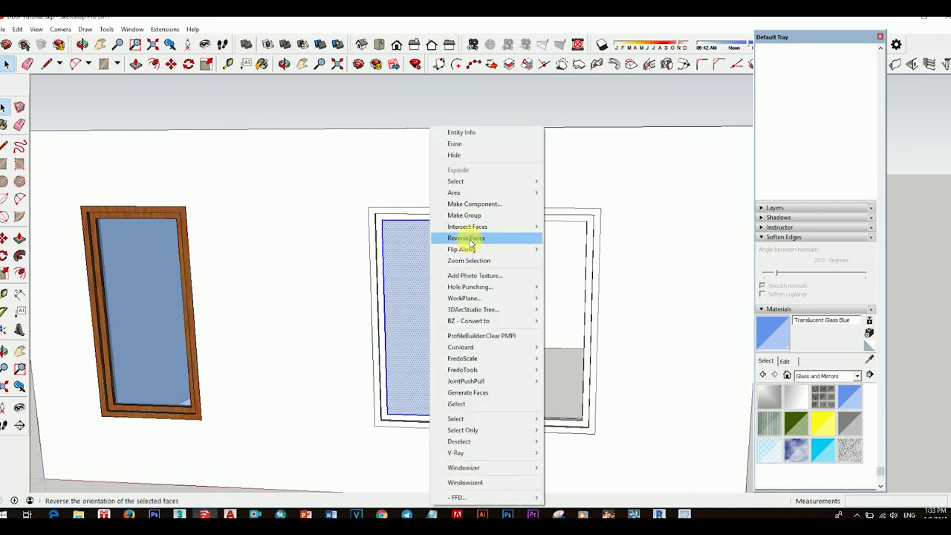
click(462, 238)
right_click(439, 268)
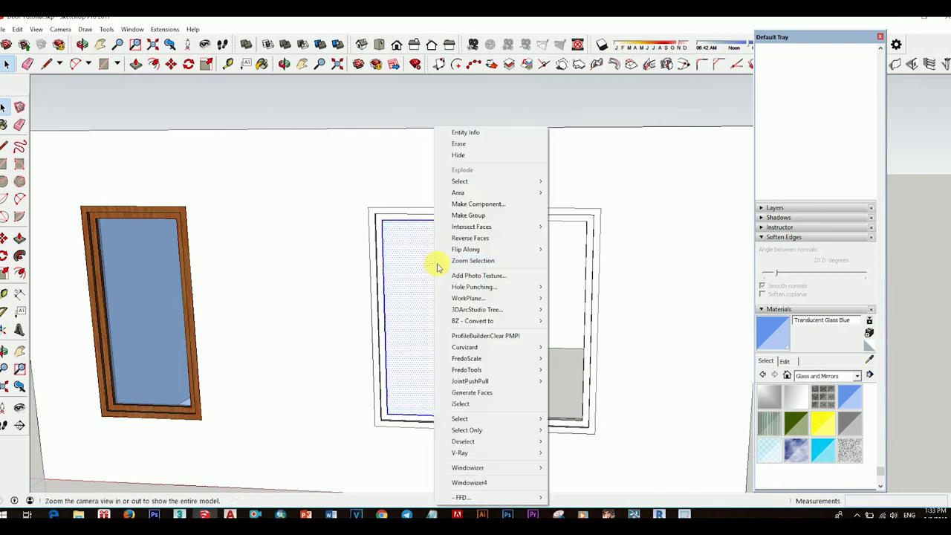
click(475, 203)
click(497, 314)
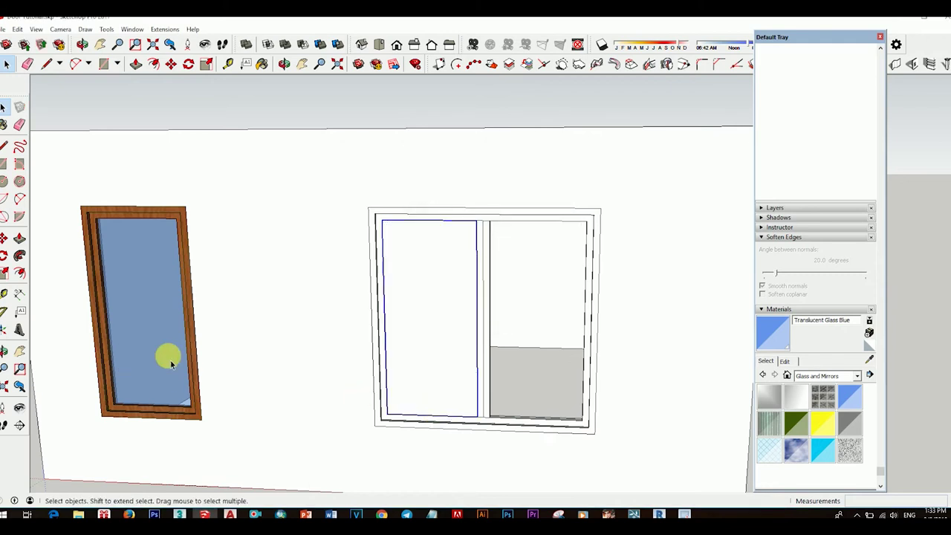
click(849, 395)
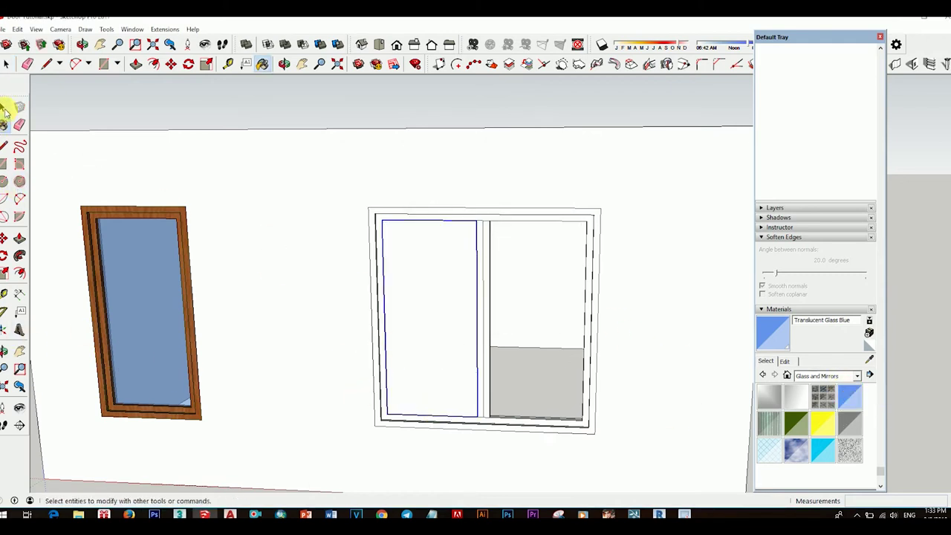
click(4, 238)
Move the pane by its lower-left corner into the window's right opening.
scroll(428, 401, up, 3)
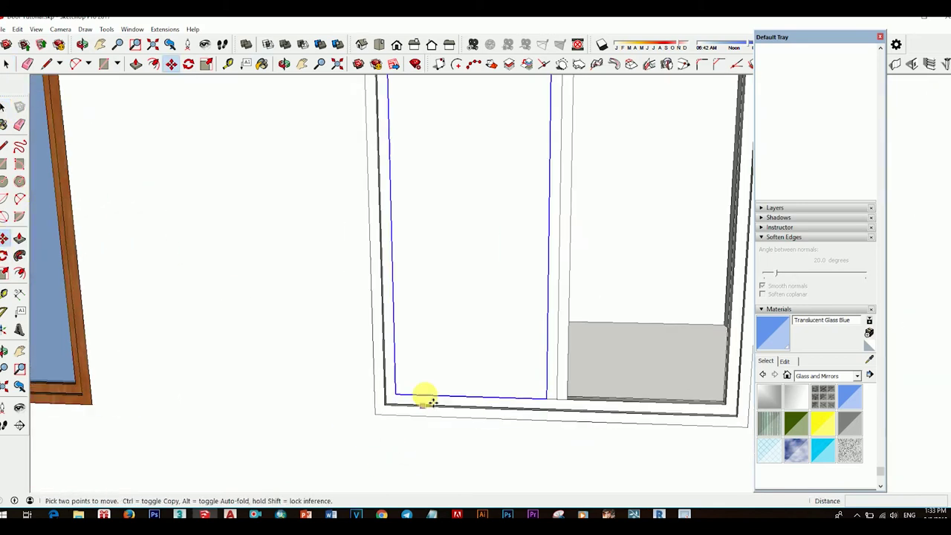
mouse_move(427, 401)
middle_down()
mouse_move(389, 414)
mouse_move(418, 376)
mouse_move(386, 377)
mouse_move(407, 371)
mouse_move(388, 376)
mouse_move(417, 392)
mouse_move(403, 372)
mouse_move(403, 392)
mouse_move(179, 397)
middle_up()
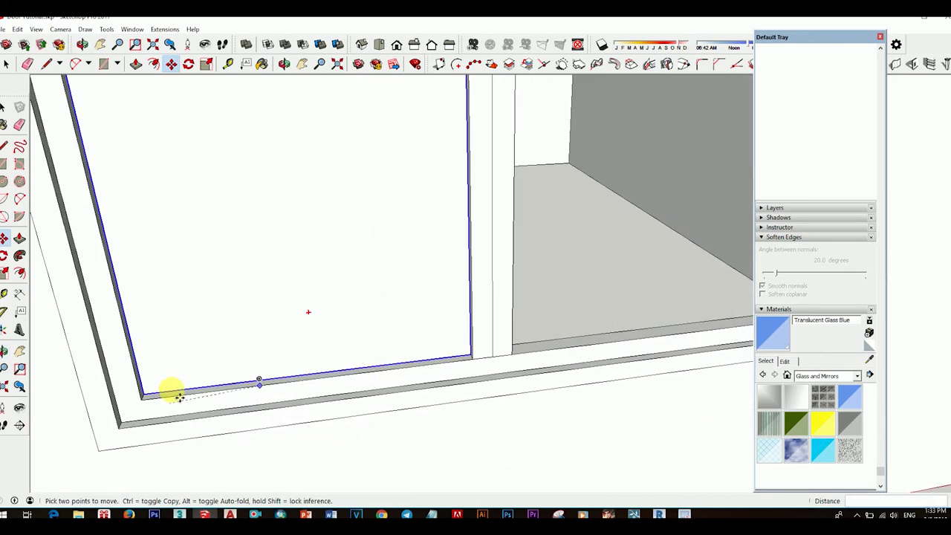
click(141, 399)
click(511, 354)
key(space)
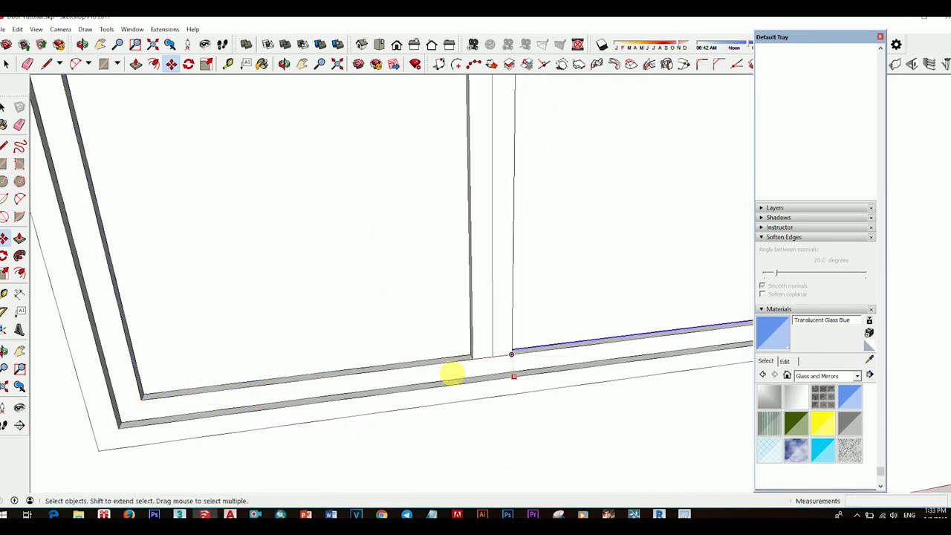
scroll(452, 374, down, 3)
scroll(445, 361, down, 1)
scroll(441, 356, down, 2)
Paint both window panes with Translucent Glass Blue.
scroll(441, 357, down, 2)
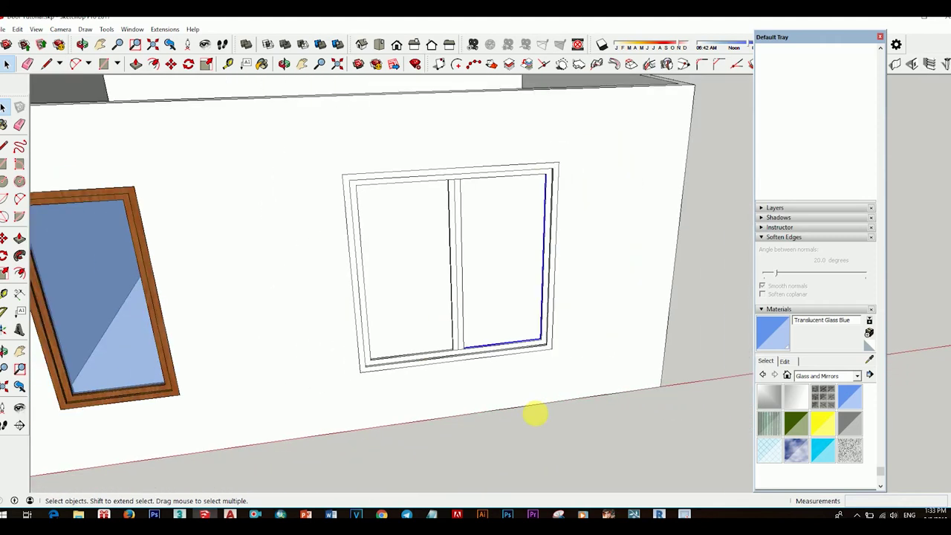
mouse_move(535, 414)
middle_down()
mouse_move(460, 335)
mouse_move(566, 364)
middle_up()
click(789, 348)
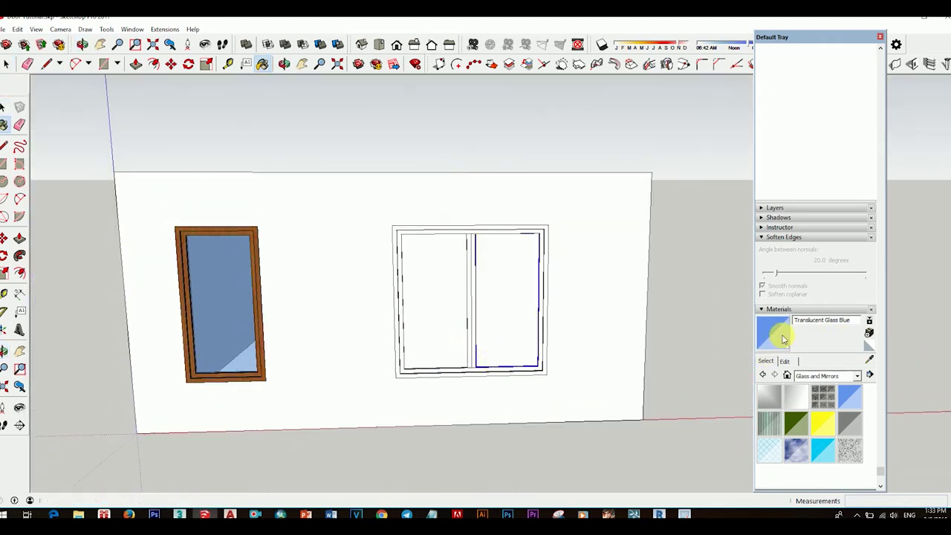
click(496, 309)
click(436, 314)
middle_drag(436, 314, 528, 330)
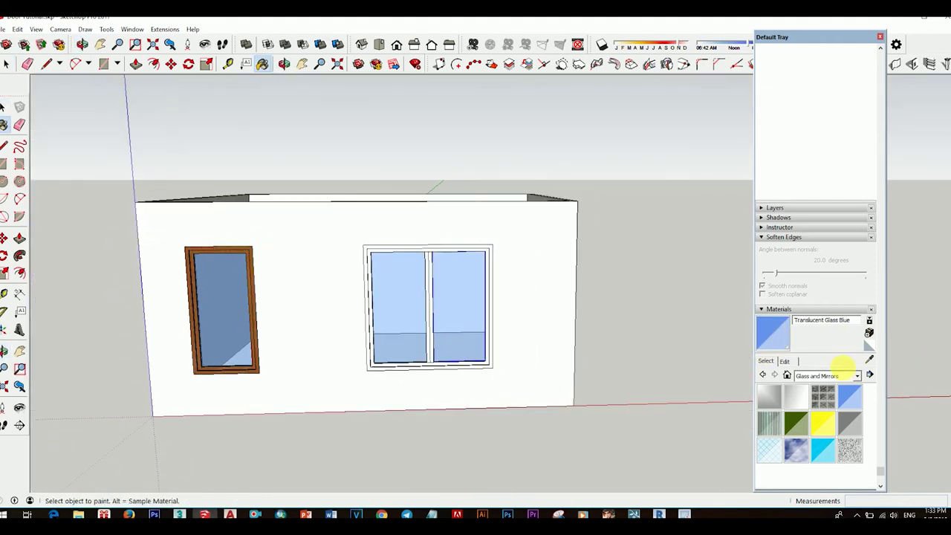
scroll(250, 312, up, 1)
scroll(250, 312, up, 2)
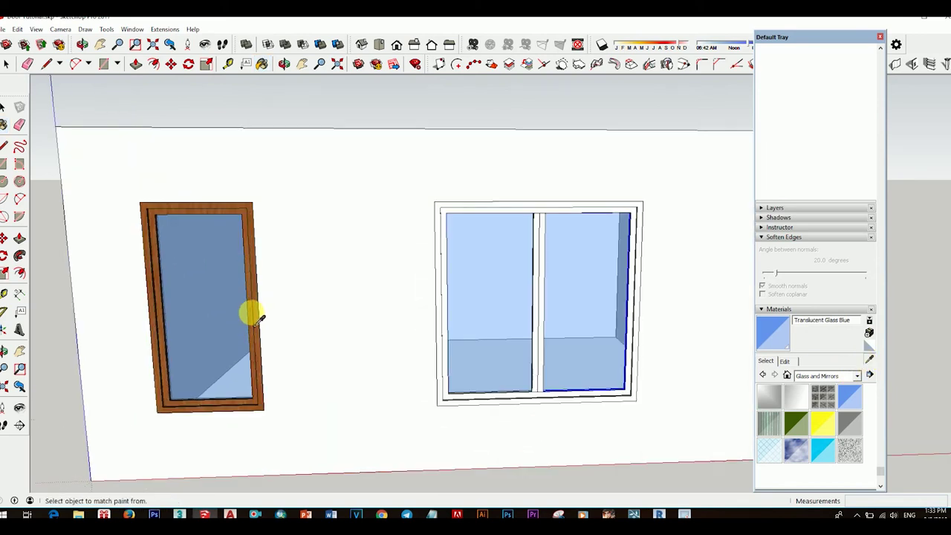
Sample Wood Cherry from the door frame and paint the window frame with it.
alt+click(266, 324)
scroll(455, 329, up, 1)
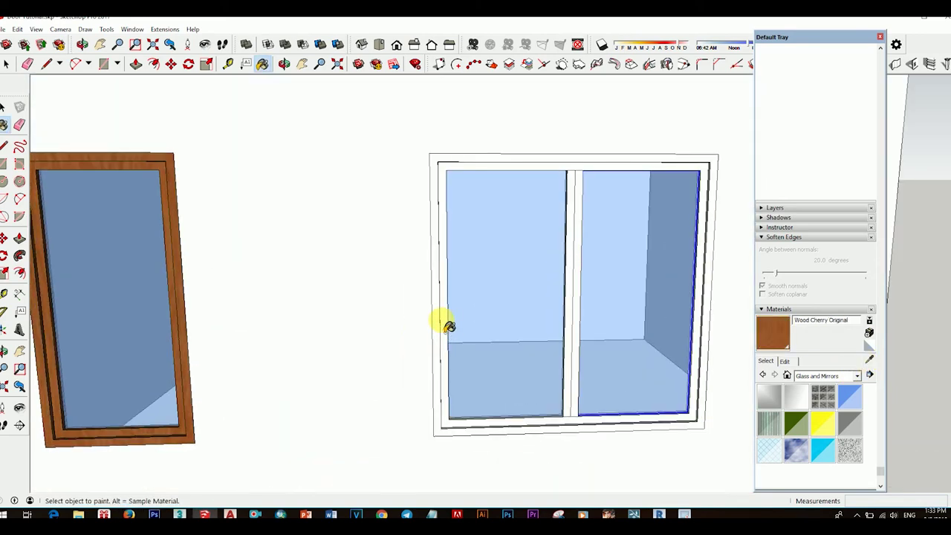
click(450, 327)
scroll(446, 341, down, 1)
scroll(475, 340, down, 1)
scroll(477, 336, up, 1)
scroll(468, 335, down, 1)
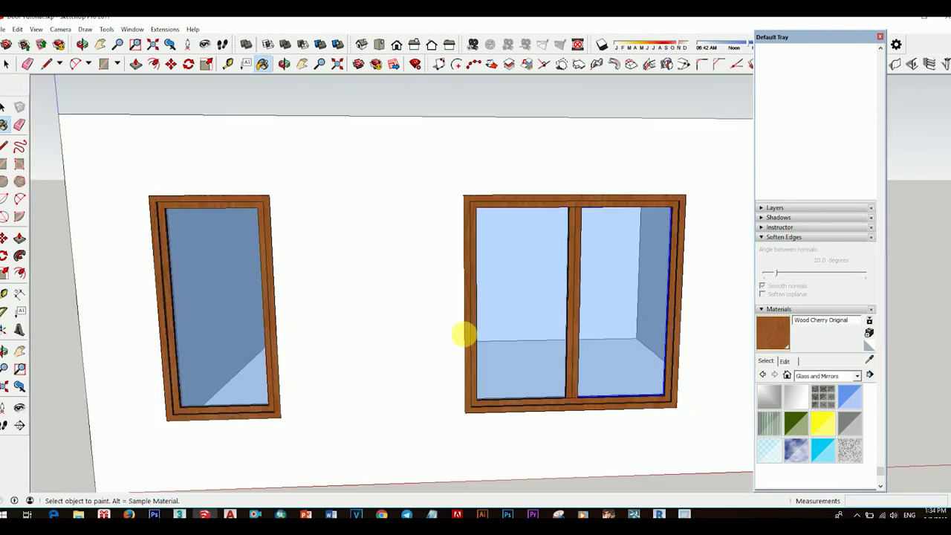
scroll(476, 332, down, 2)
scroll(520, 372, down, 2)
mouse_move(535, 382)
middle_down()
mouse_move(569, 329)
mouse_move(472, 334)
mouse_move(509, 377)
mouse_move(424, 361)
mouse_move(566, 394)
mouse_move(623, 390)
mouse_move(506, 382)
mouse_move(522, 350)
mouse_move(490, 357)
mouse_move(582, 367)
mouse_move(569, 339)
mouse_move(459, 312)
middle_up()
scroll(472, 335, down, 2)
scroll(535, 364, down, 1)
Window-select the whole glass door with its frame and make it a group.
scroll(535, 362, up, 3)
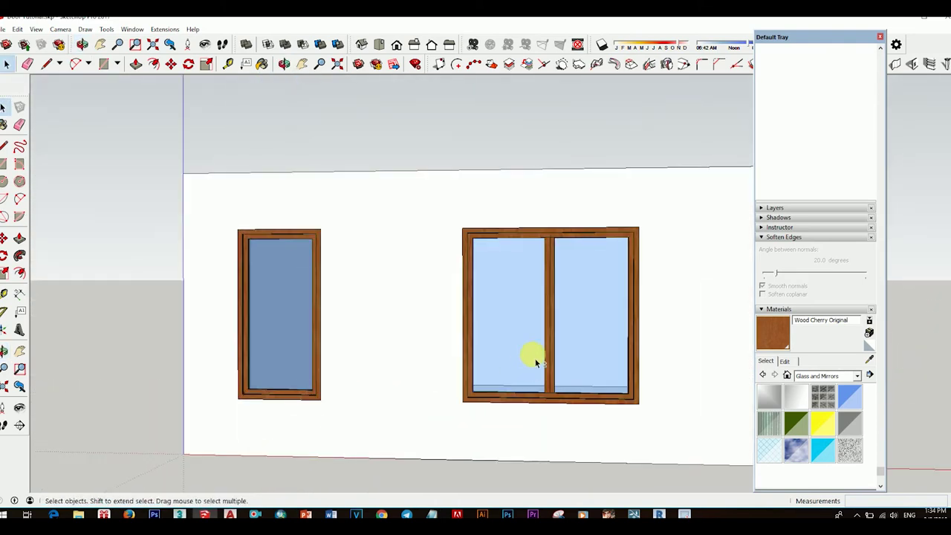
middle_drag(535, 358, 559, 356)
scroll(509, 339, up, 2)
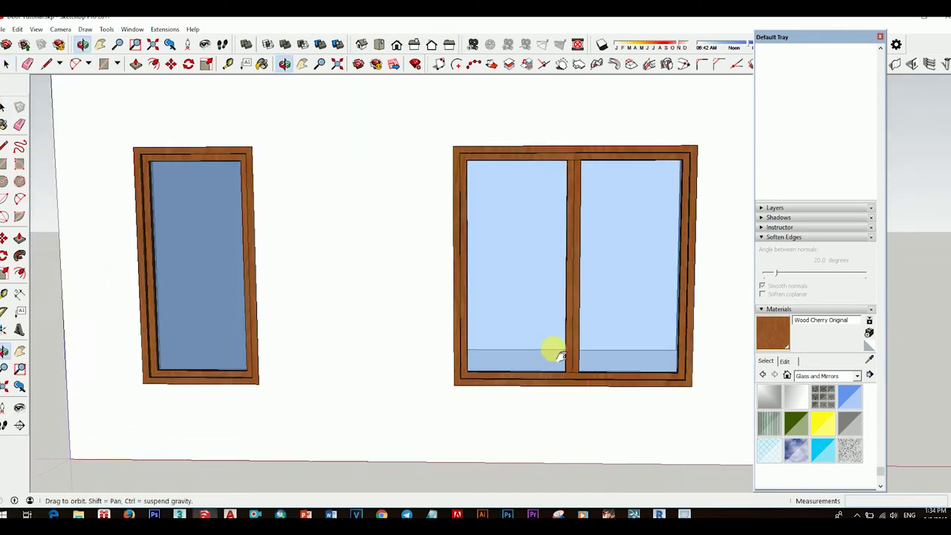
mouse_move(559, 355)
mouse_down()
mouse_move(483, 361)
mouse_move(515, 365)
mouse_move(532, 334)
mouse_move(488, 335)
mouse_move(493, 361)
mouse_move(392, 347)
mouse_up()
key(space)
mouse_move(393, 347)
middle_down()
mouse_move(463, 322)
mouse_move(312, 251)
middle_up()
mouse_move(263, 170)
mouse_down()
mouse_move(426, 367)
mouse_move(407, 375)
mouse_up()
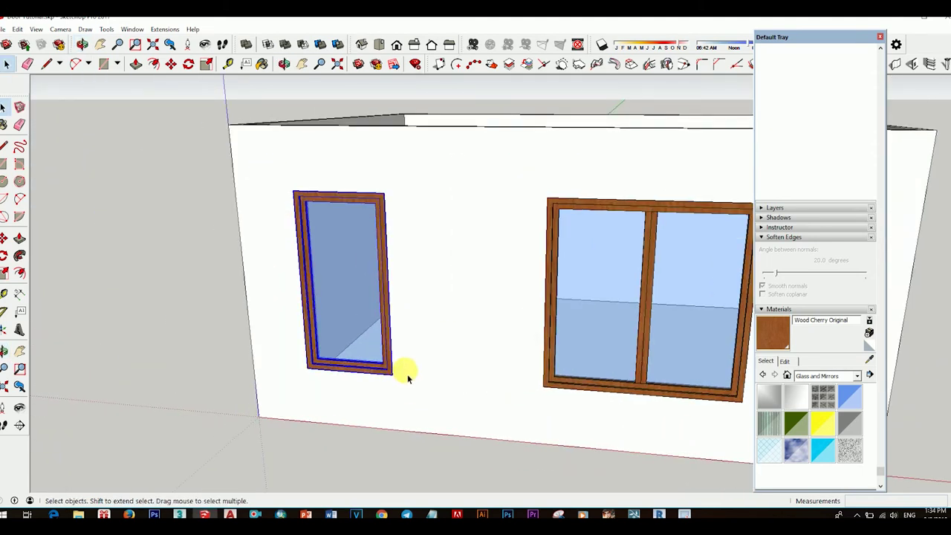
right_click(385, 308)
click(436, 238)
mouse_move(435, 238)
middle_down()
mouse_move(435, 272)
mouse_move(351, 213)
middle_up()
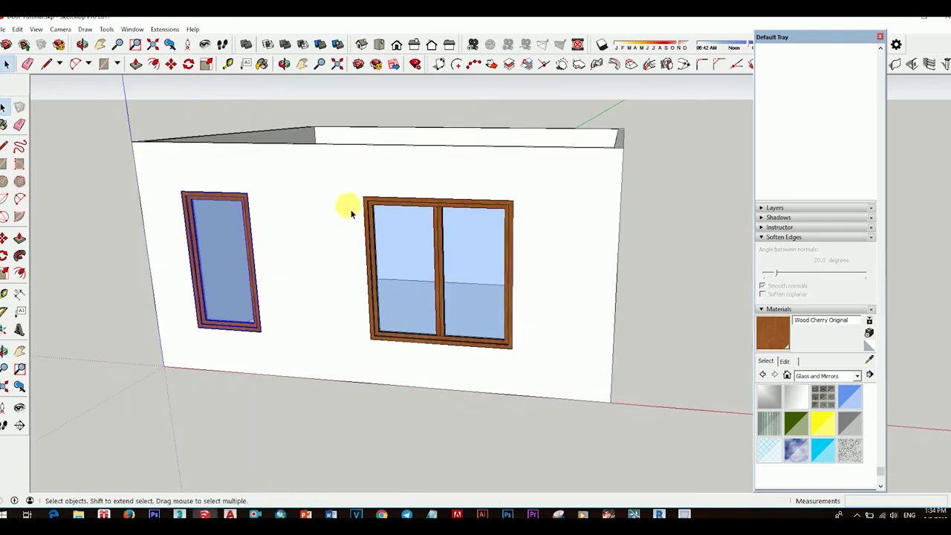
Window-select the two-pane window and make it a group.
drag(480, 281, 513, 349)
right_click(442, 282)
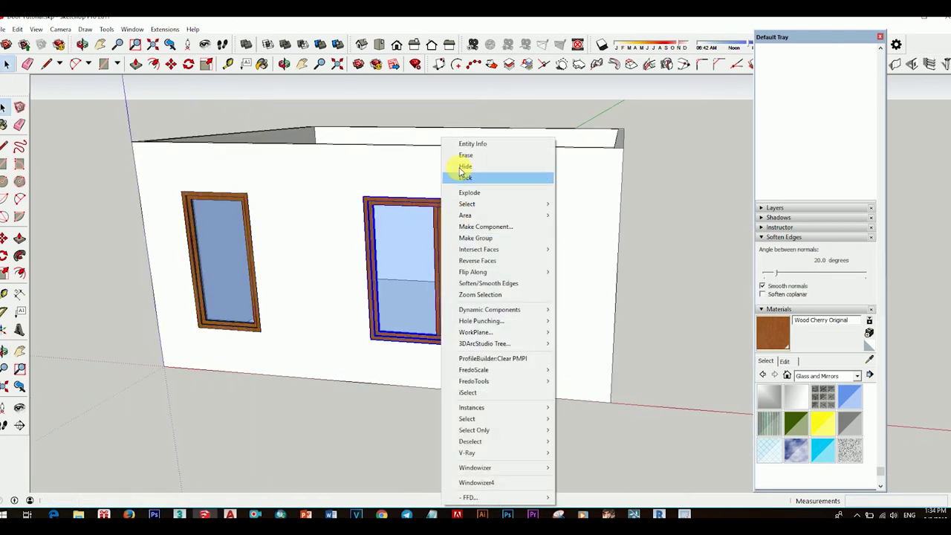
click(476, 239)
mouse_move(563, 312)
middle_down()
mouse_move(426, 276)
mouse_move(489, 315)
middle_up()
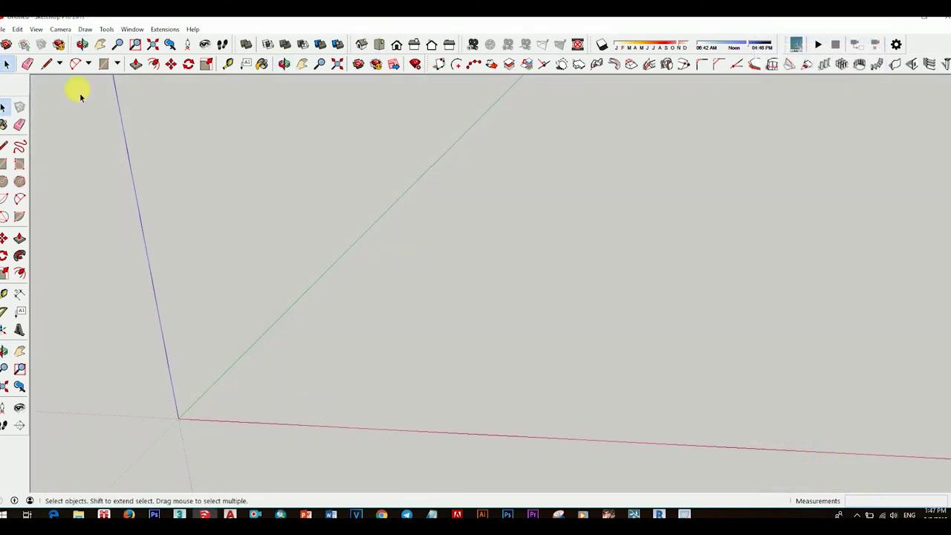
Draw a 6000 by 5000 floor rectangle from the origin.
click(4, 162)
click(178, 418)
text(6000,5000)
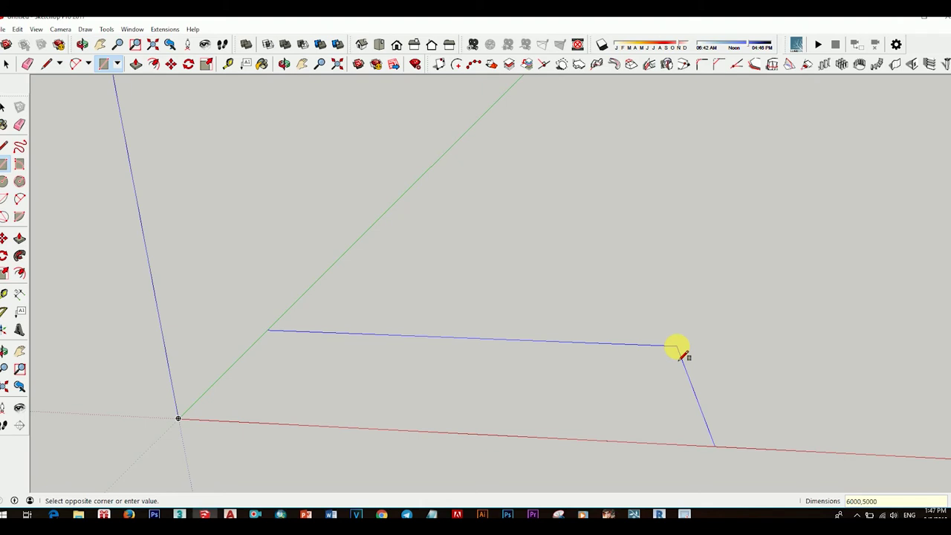
key(Return)
mouse_move(562, 318)
middle_down()
mouse_move(671, 357)
mouse_move(671, 414)
middle_up()
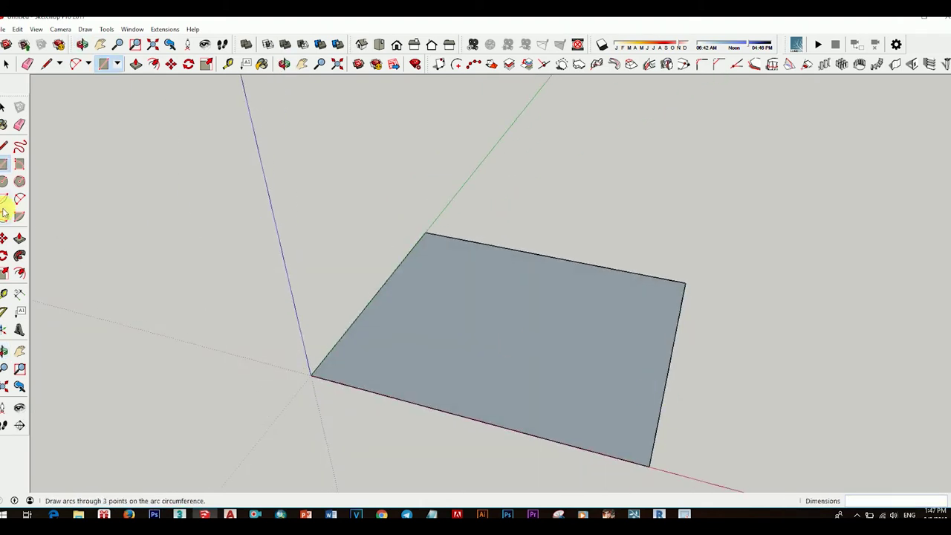
Offset the floor outline inward by the typed wall thickness, then select the inner face.
click(19, 274)
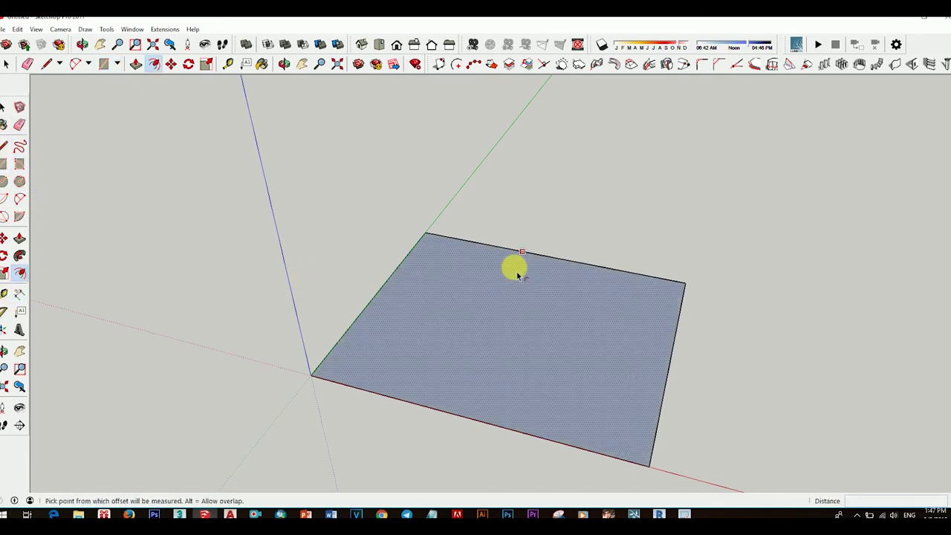
click(586, 274)
text(100)
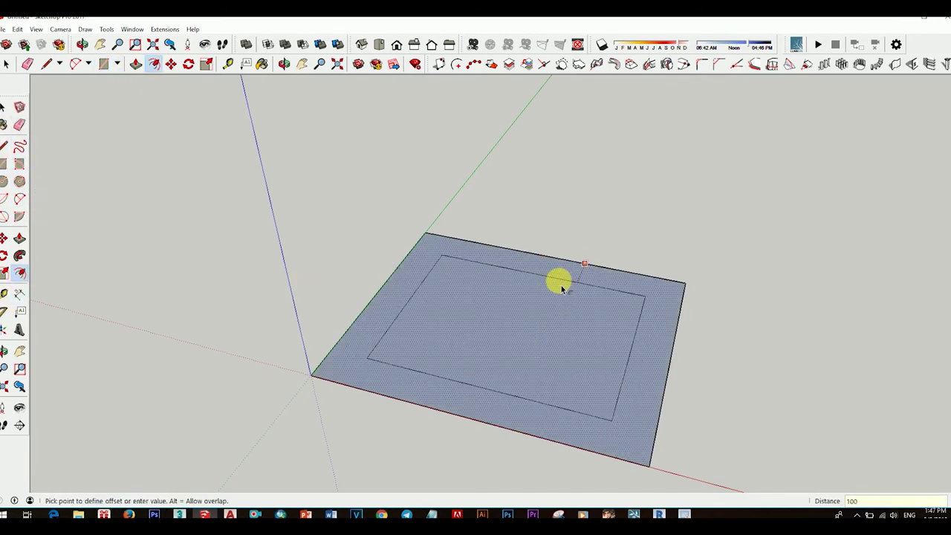
key(Return)
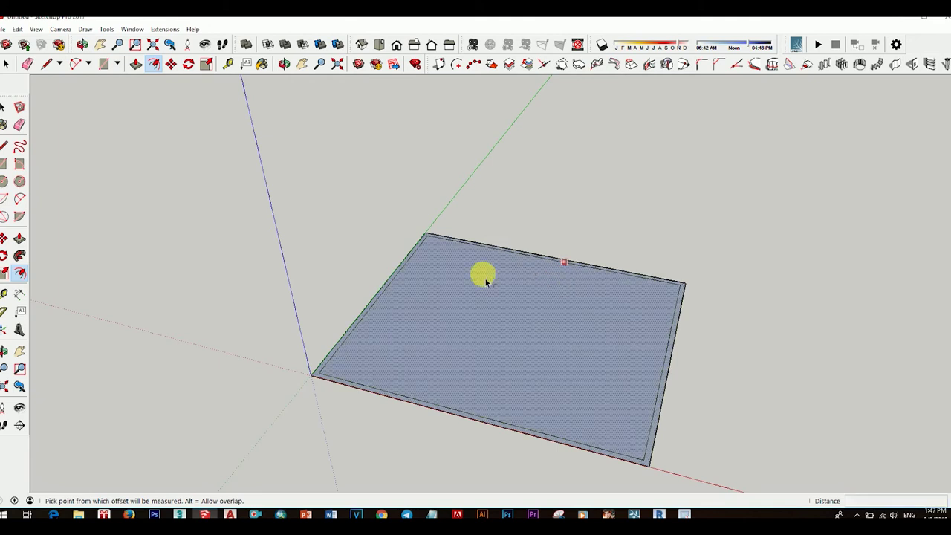
click(5, 109)
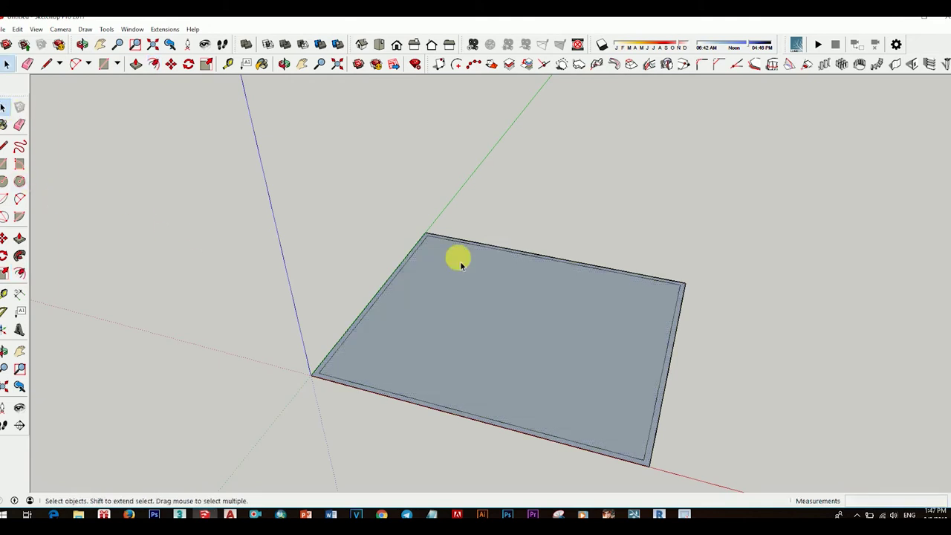
click(483, 301)
Push/Pull the floor's outer ring up 3000mm to form the walls.
click(19, 238)
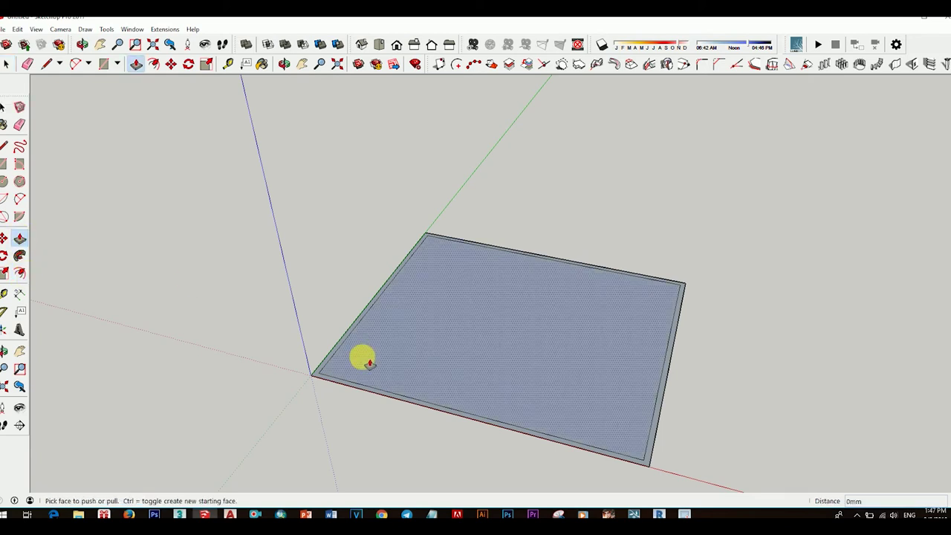
scroll(369, 363, up, 3)
click(335, 377)
text(3000)
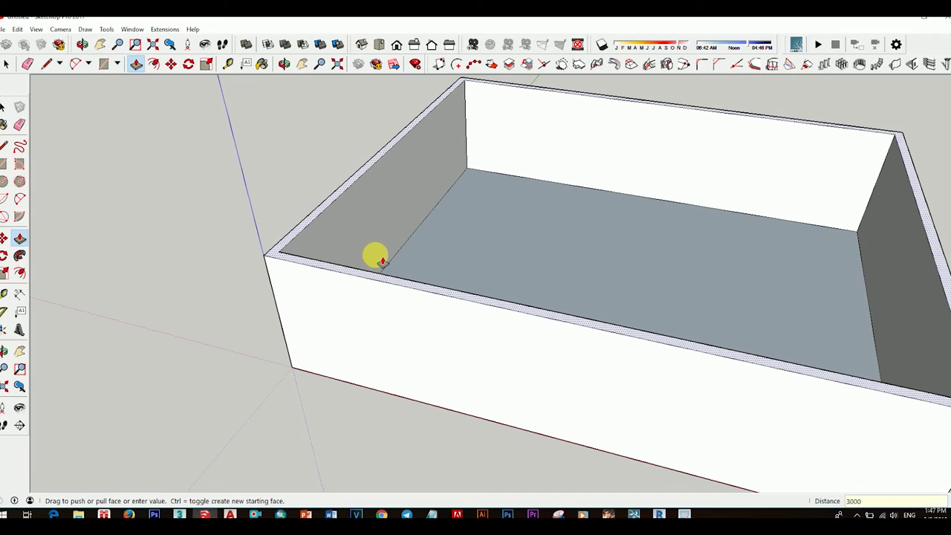
key(Return)
Orbit around the open-topped room box to inspect it from eye level and other angles.
scroll(377, 329, down, 5)
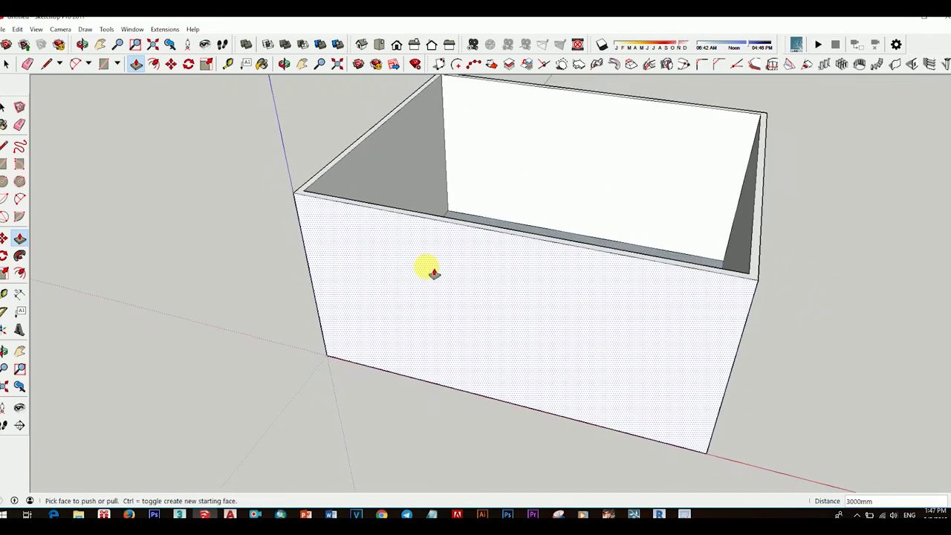
middle_drag(431, 272, 440, 332)
scroll(441, 332, down, 3)
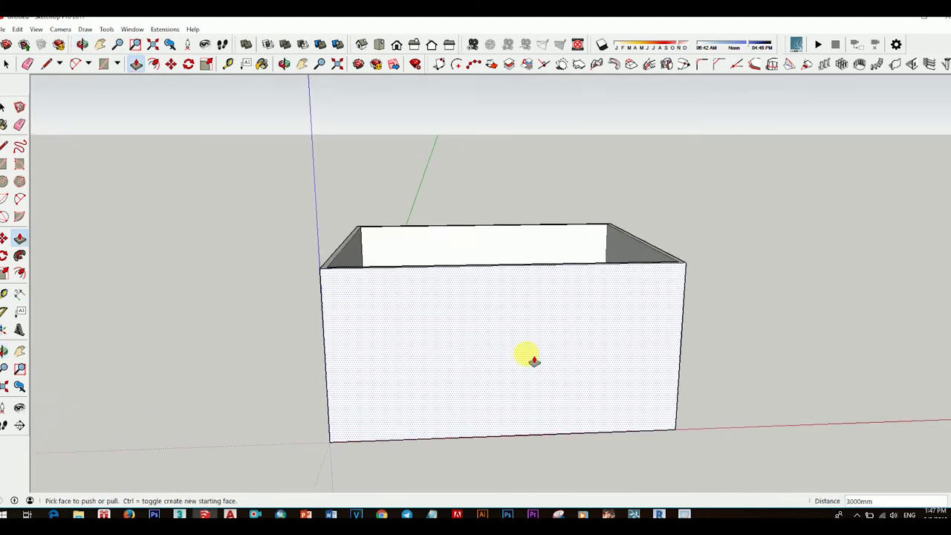
click(3, 106)
middle_drag(441, 288, 471, 357)
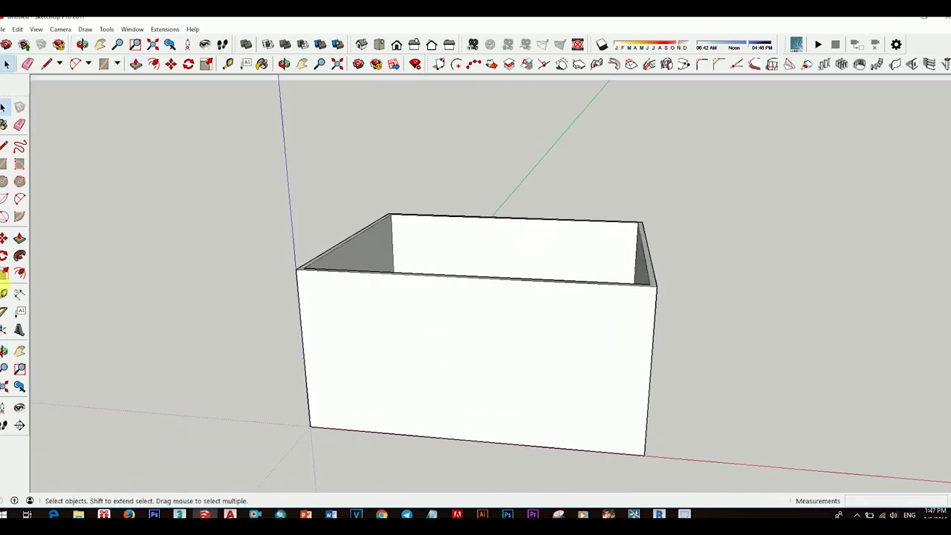
click(4, 293)
Measure guides from the wall edges, with vertical guides at 900, 1500 and 1600 mm.
click(301, 318)
text(600)
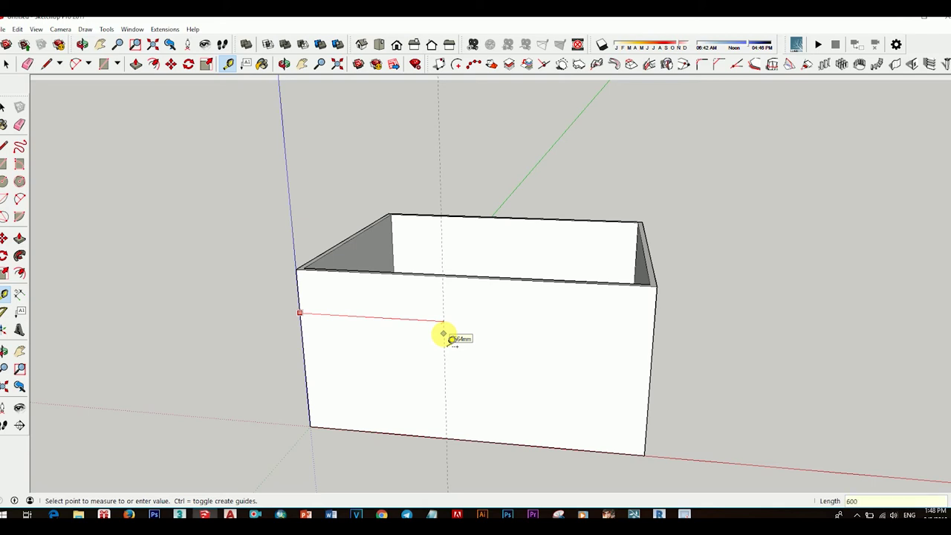
key(Return)
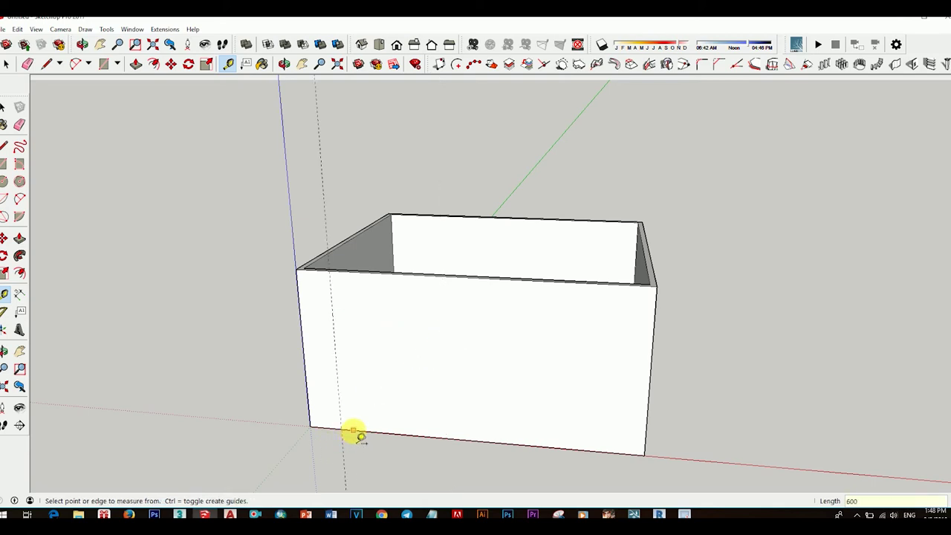
click(354, 431)
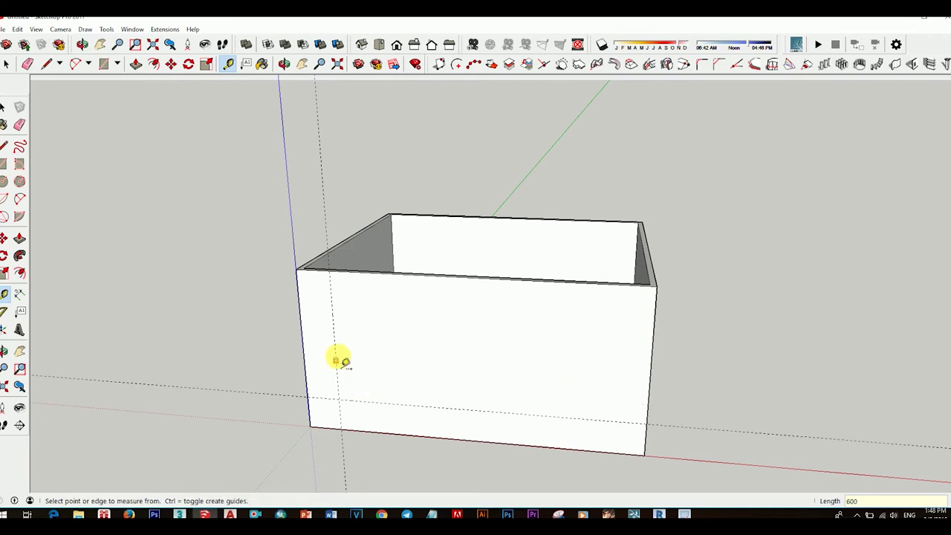
click(333, 341)
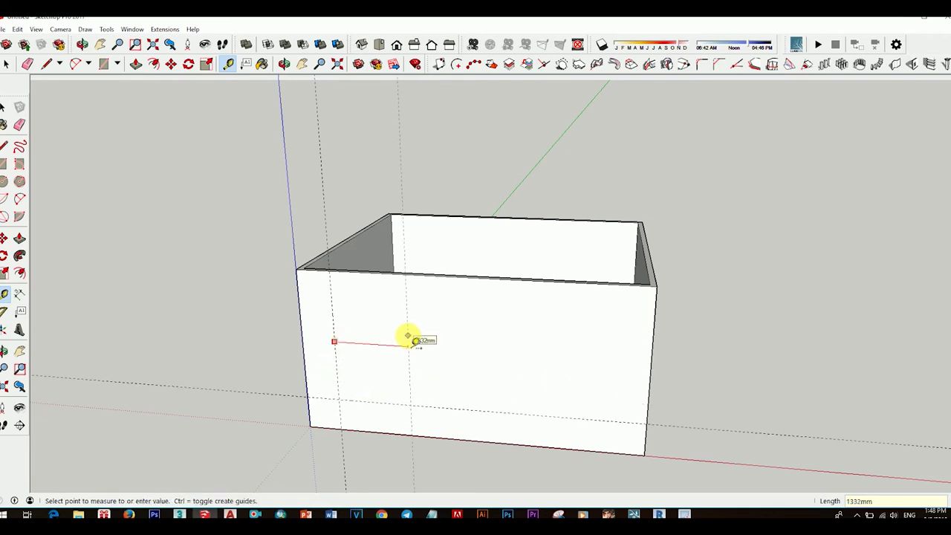
key(Return)
click(384, 340)
text(1500)
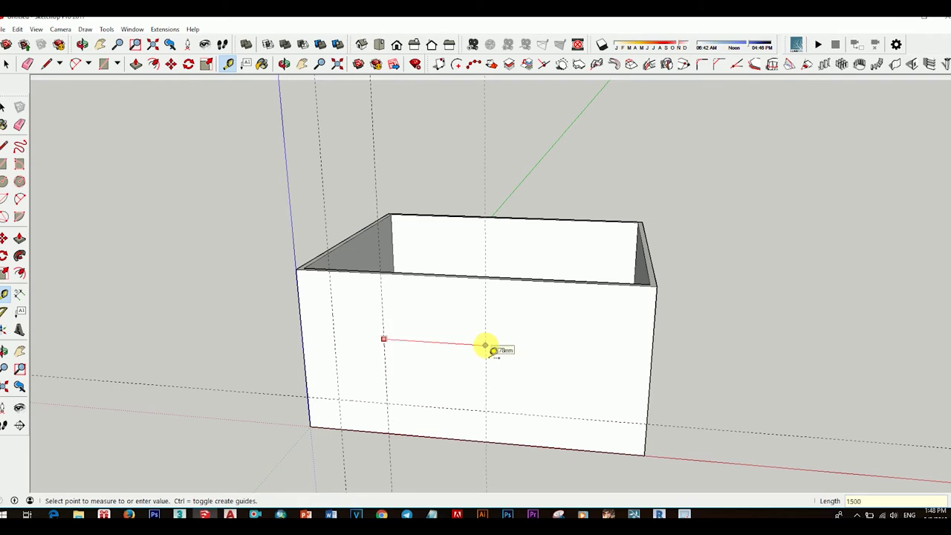
key(Return)
click(469, 343)
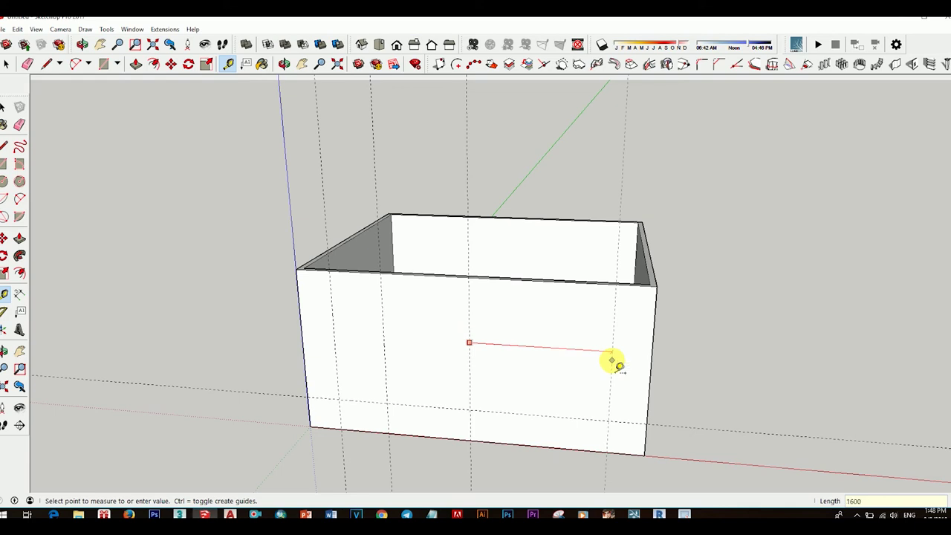
key(Return)
Face the front wall and add one more guide from its bottom corner.
middle_drag(558, 393, 595, 396)
key(space)
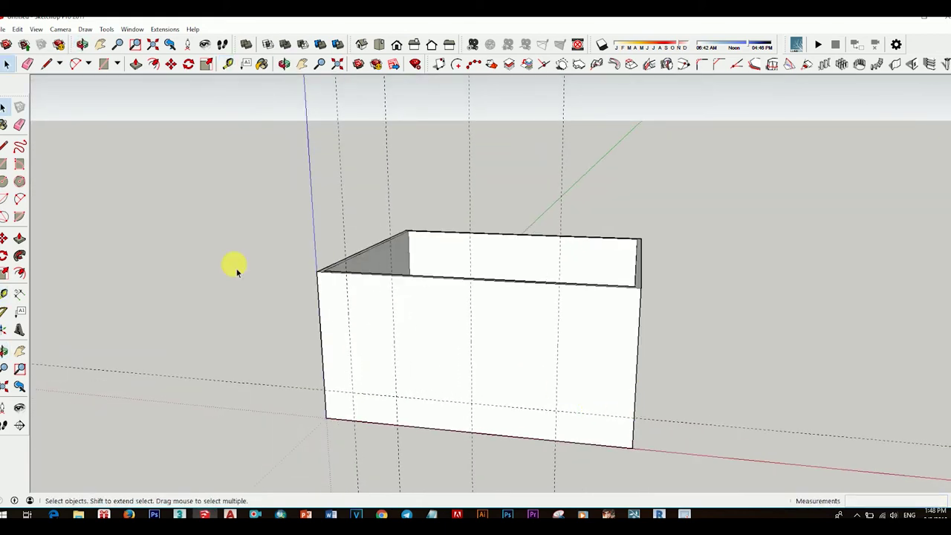
click(19, 125)
middle_drag(446, 307, 416, 336)
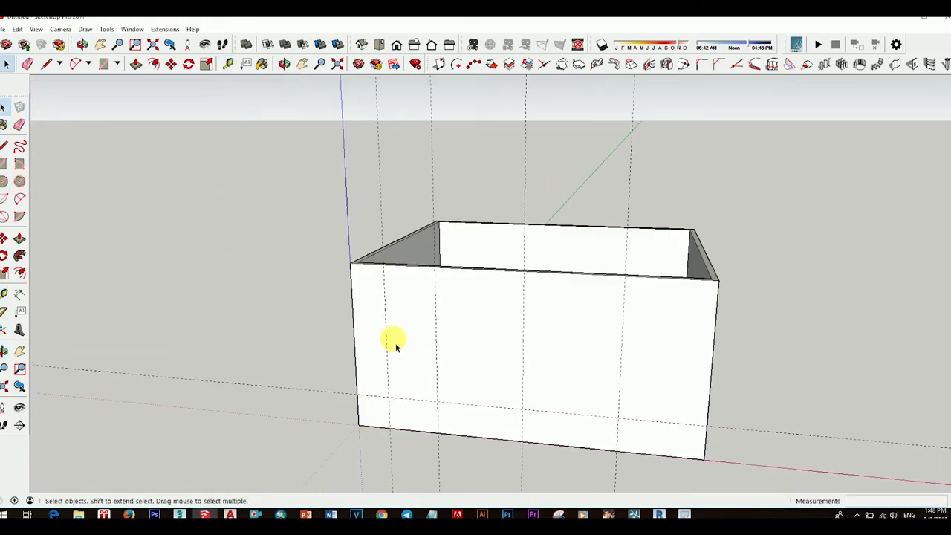
click(4, 293)
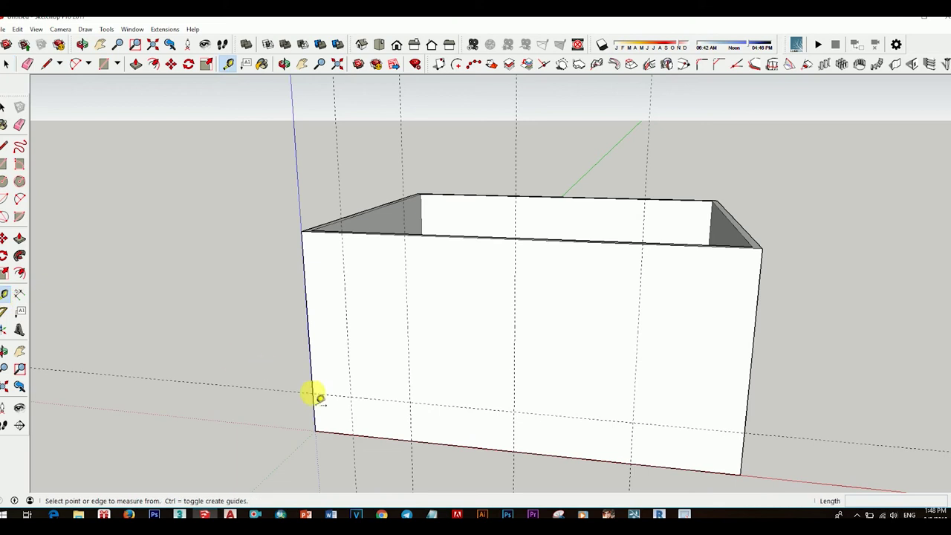
click(388, 400)
text(1800)
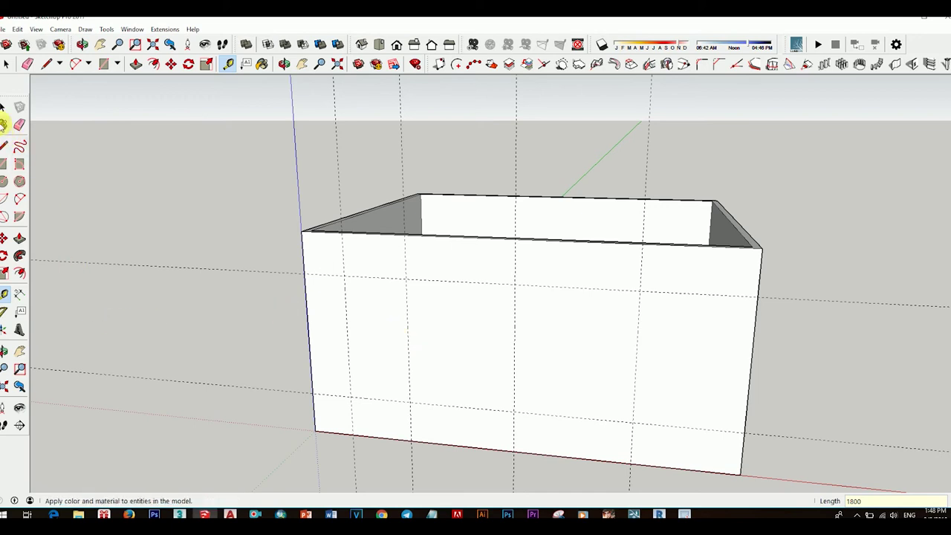
click(3, 107)
scroll(453, 345, down, 2)
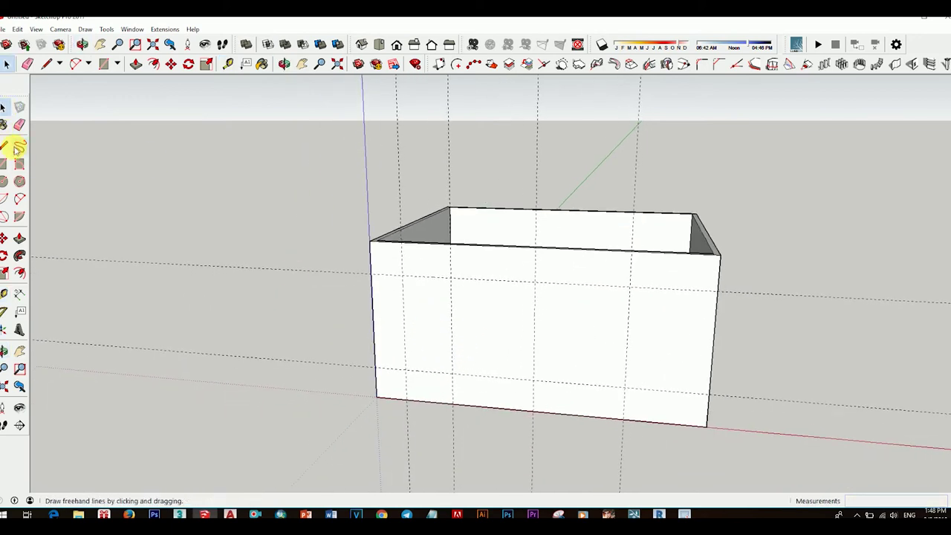
Draw a door rectangle and a wider window rectangle on the front wall's guide crossings.
click(5, 162)
click(402, 277)
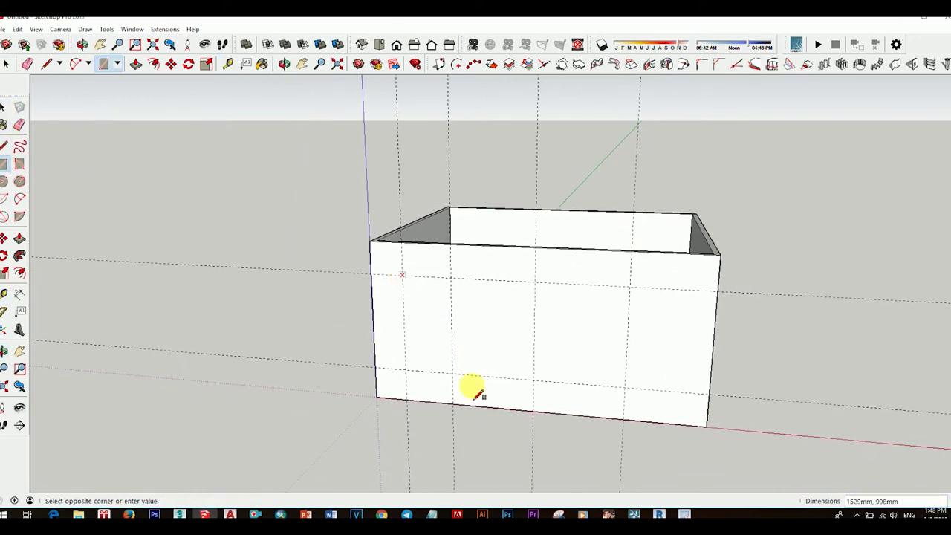
click(452, 374)
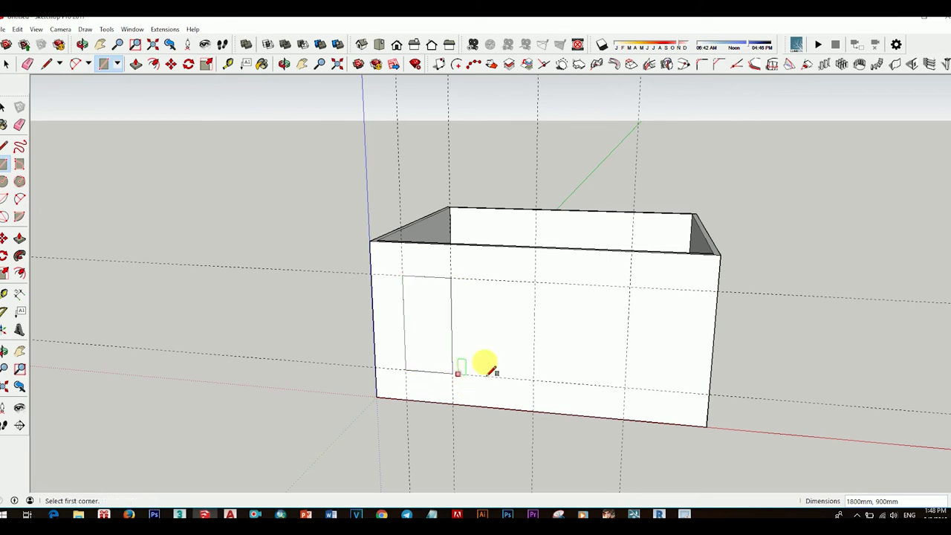
click(534, 282)
click(626, 387)
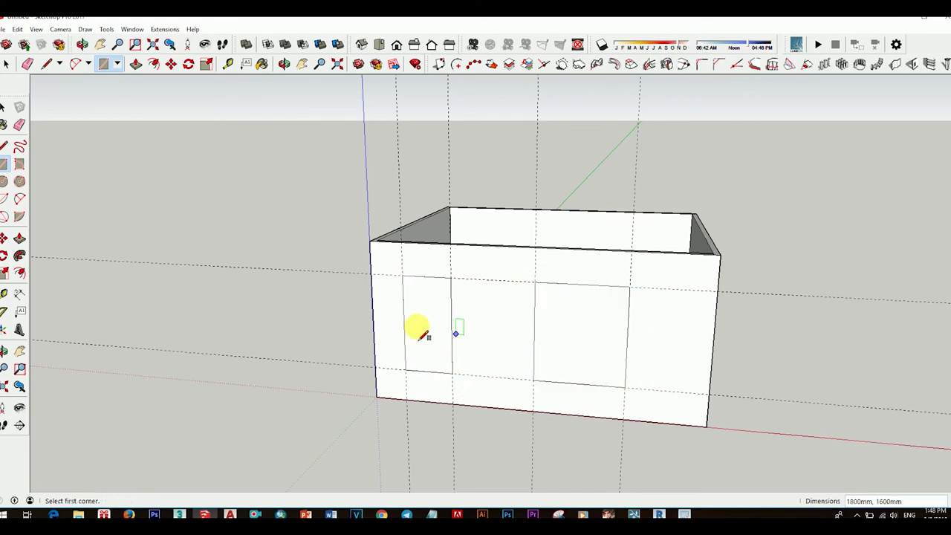
Push the door and window rectangles through the wall to cut both openings.
click(20, 239)
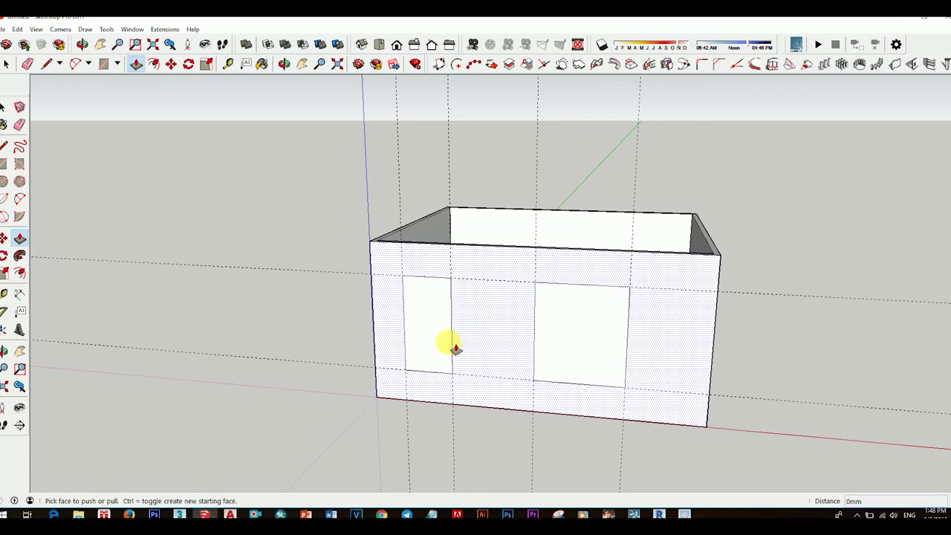
click(437, 327)
click(435, 314)
click(600, 348)
click(515, 334)
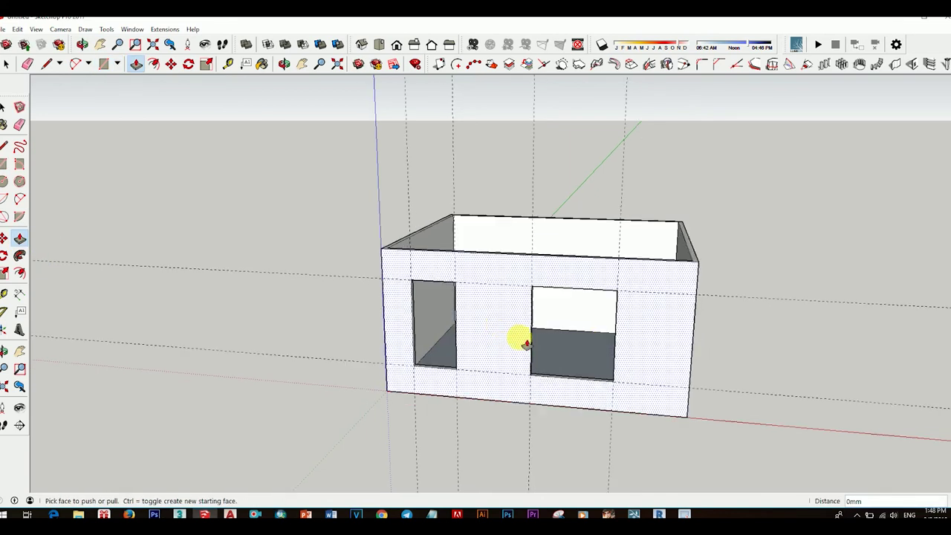
middle_drag(515, 334, 573, 386)
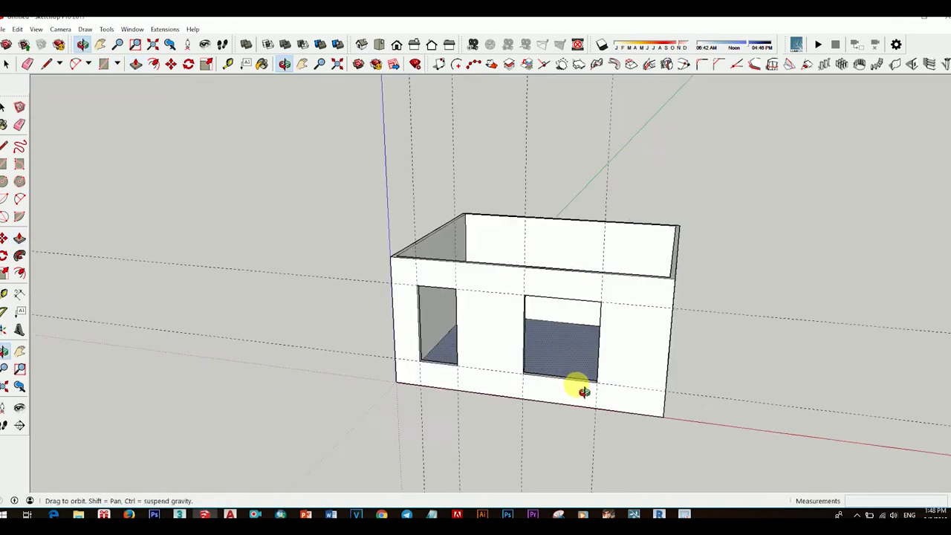
click(19, 124)
Erase the dashed guide lines around the room.
drag(596, 186, 526, 174)
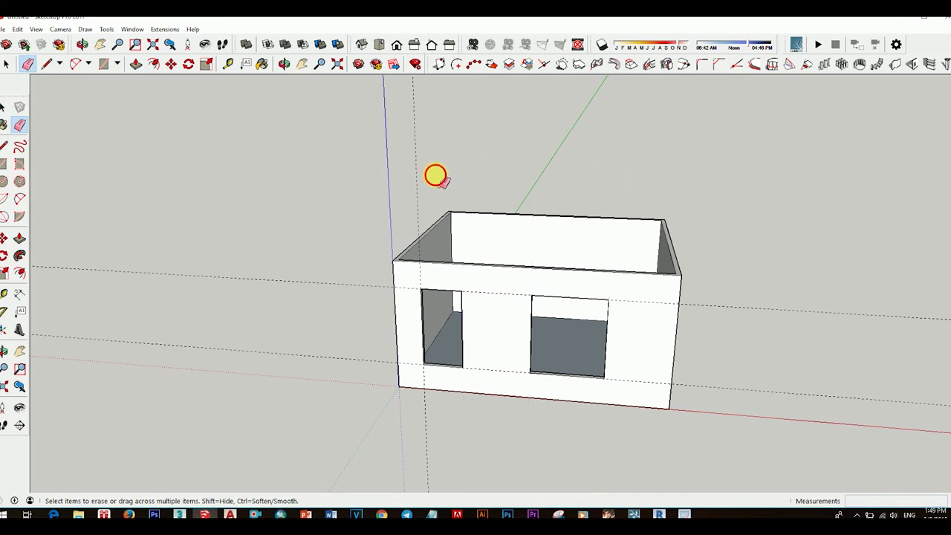
drag(435, 176, 409, 178)
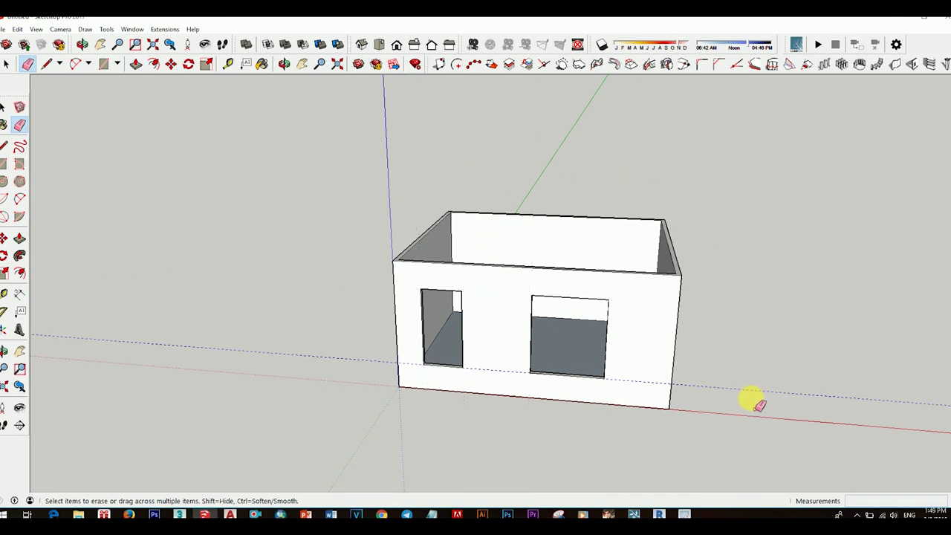
mouse_move(758, 405)
middle_down()
mouse_move(545, 362)
mouse_move(424, 357)
middle_up()
click(2, 107)
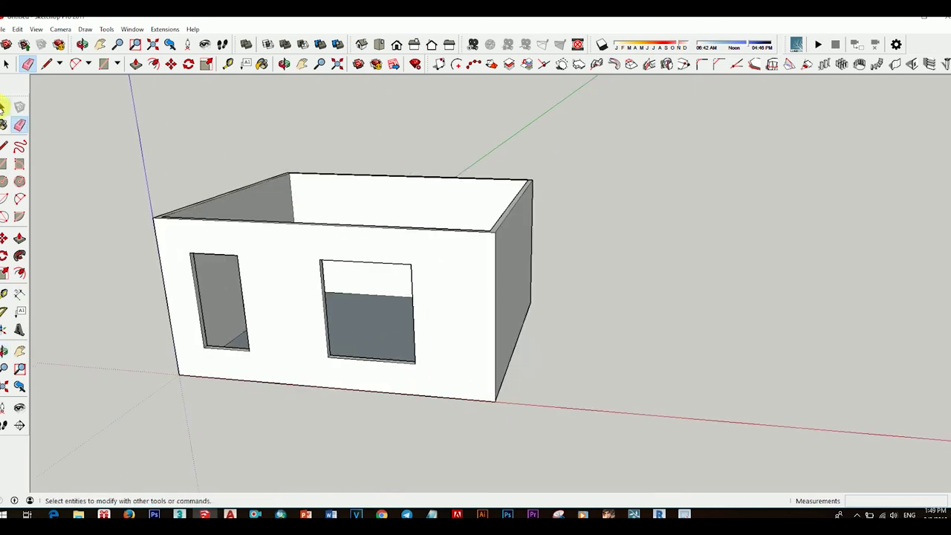
click(2, 106)
Select the entire room box and make it a group.
triple_click(458, 301)
right_click(457, 301)
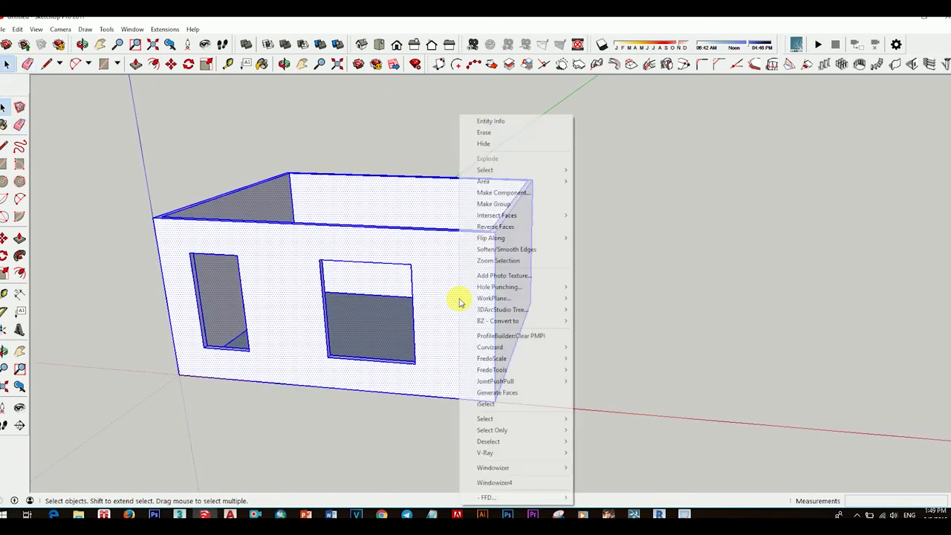
click(505, 204)
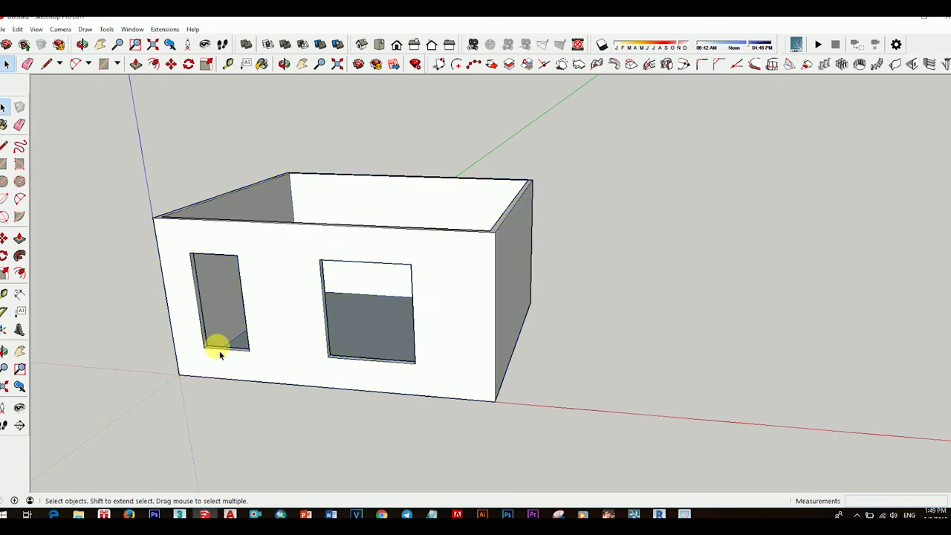
middle_drag(219, 350, 350, 365)
click(5, 146)
click(4, 164)
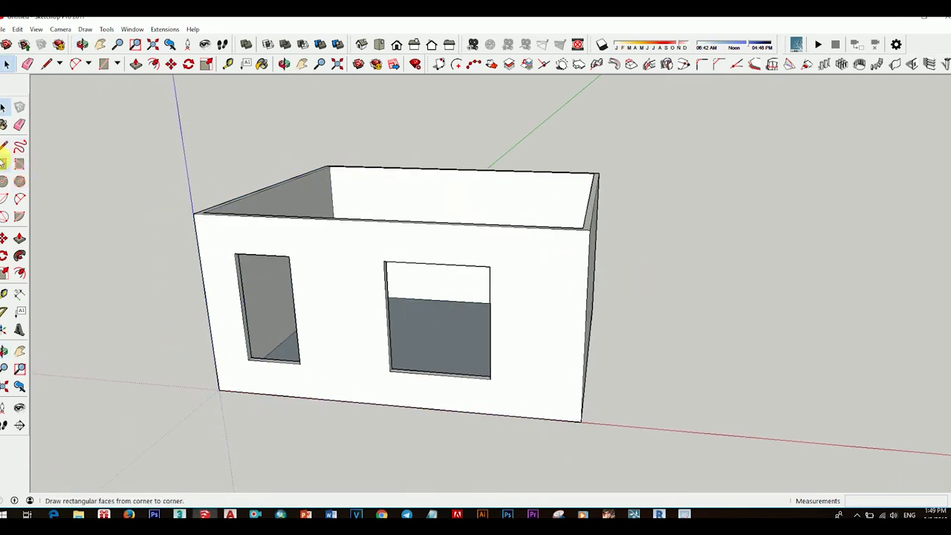
Draw rectangles filling the door opening and the window opening.
scroll(253, 248, up, 2)
scroll(221, 255, up, 2)
click(223, 256)
scroll(314, 330, down, 1)
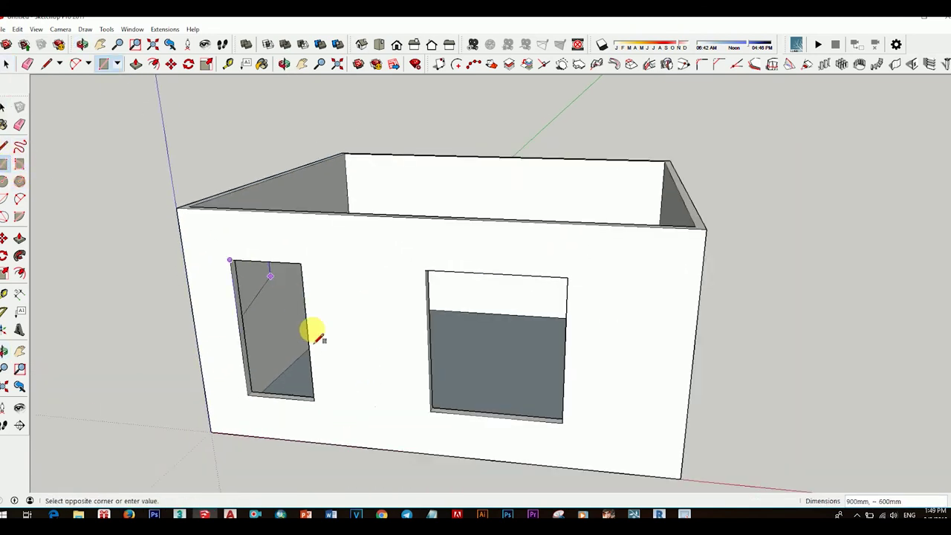
scroll(301, 353, up, 1)
scroll(304, 349, up, 1)
click(310, 338)
mouse_move(276, 314)
middle_down()
mouse_move(260, 341)
mouse_move(161, 325)
mouse_move(418, 212)
mouse_move(605, 263)
mouse_move(455, 304)
mouse_move(379, 304)
mouse_move(467, 225)
middle_up()
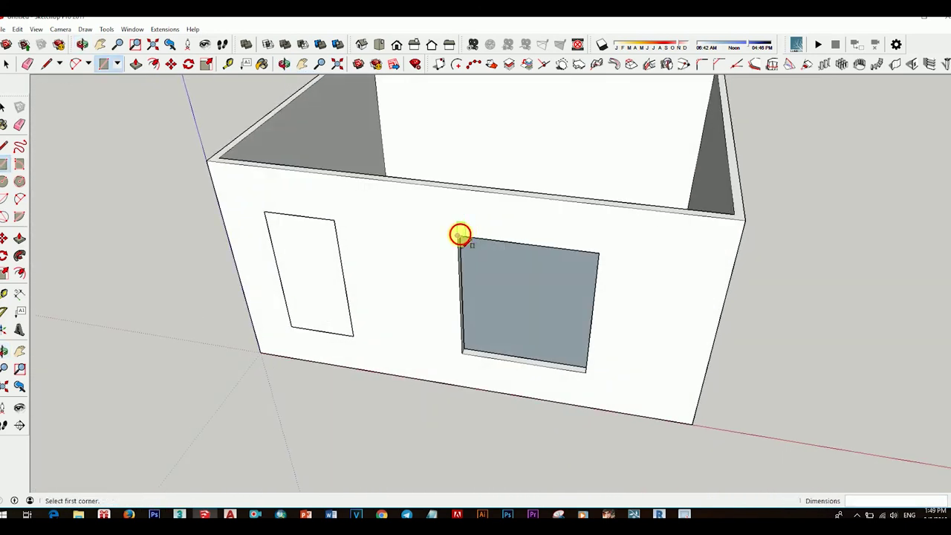
click(457, 237)
click(596, 364)
mouse_move(590, 376)
middle_down()
mouse_move(520, 335)
mouse_move(305, 282)
middle_up()
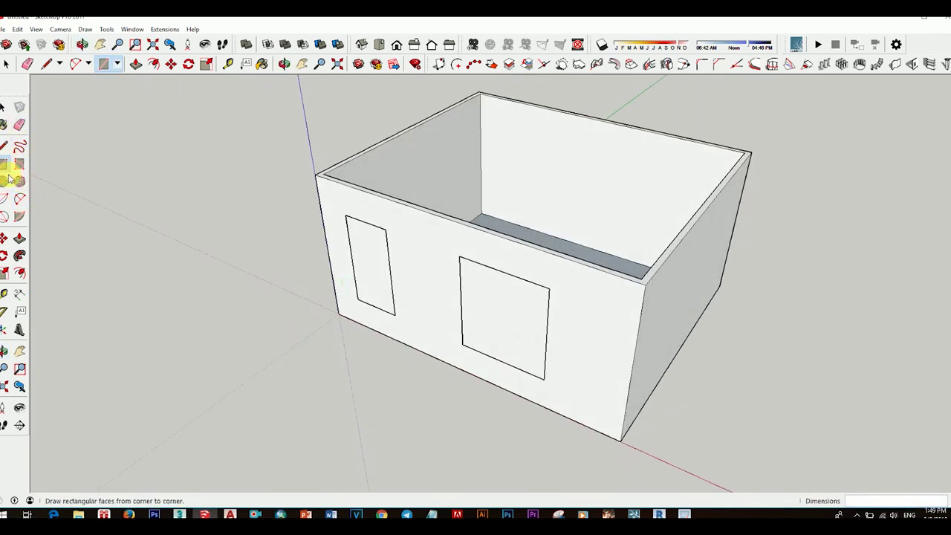
Push/Pull the door panel face flush with the wall.
click(20, 239)
click(378, 266)
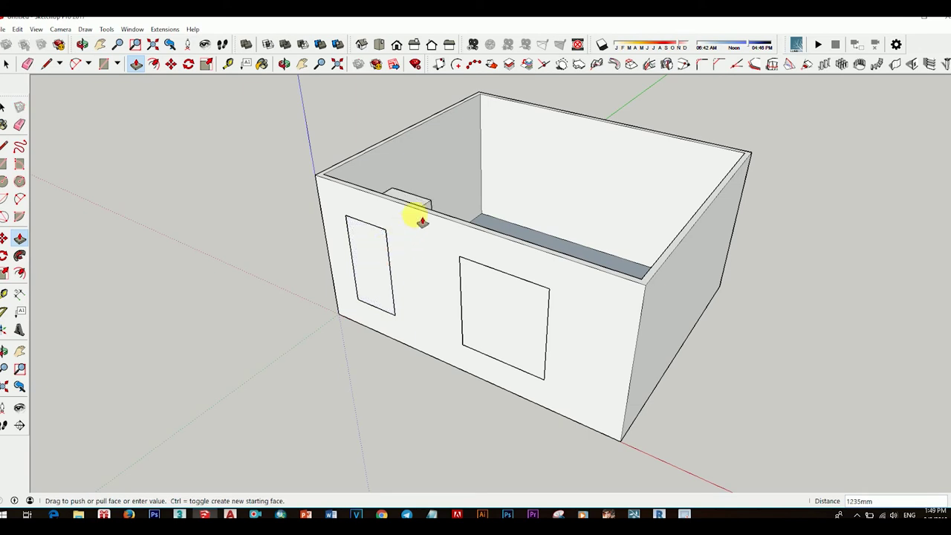
click(424, 212)
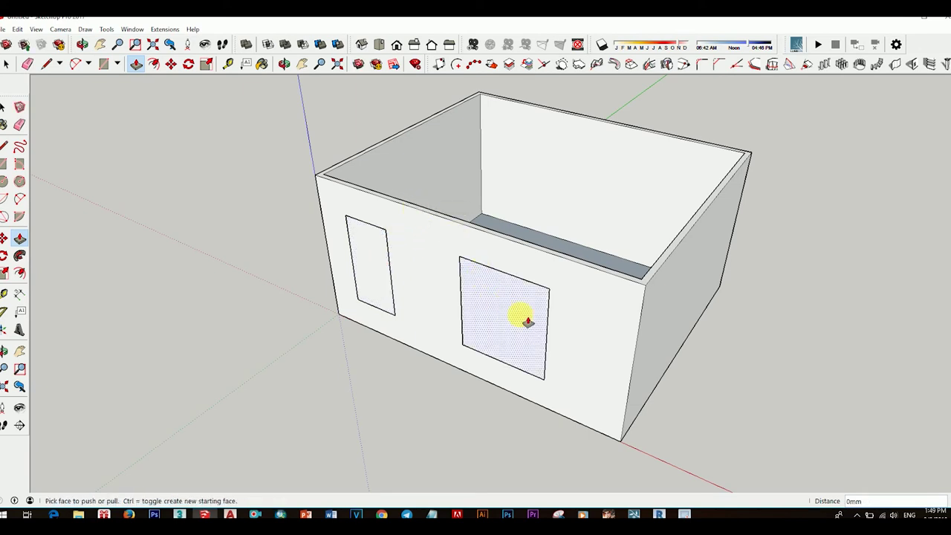
mouse_move(521, 316)
middle_down()
mouse_move(297, 266)
mouse_move(414, 339)
mouse_move(618, 267)
mouse_move(513, 269)
mouse_move(592, 255)
middle_up()
Create a 1001bit Panel divider panel: 1 row, 1 column, 100mm frame width and depth.
key(space)
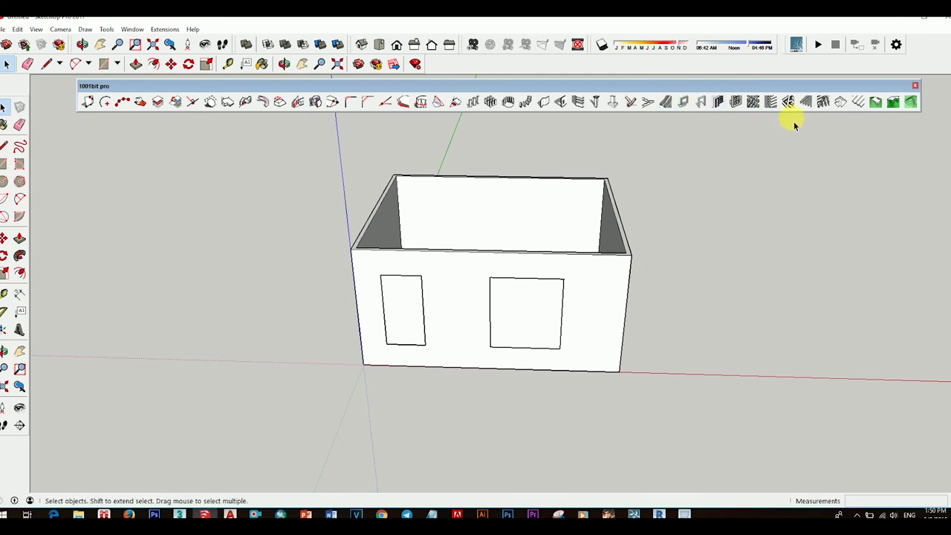
click(734, 101)
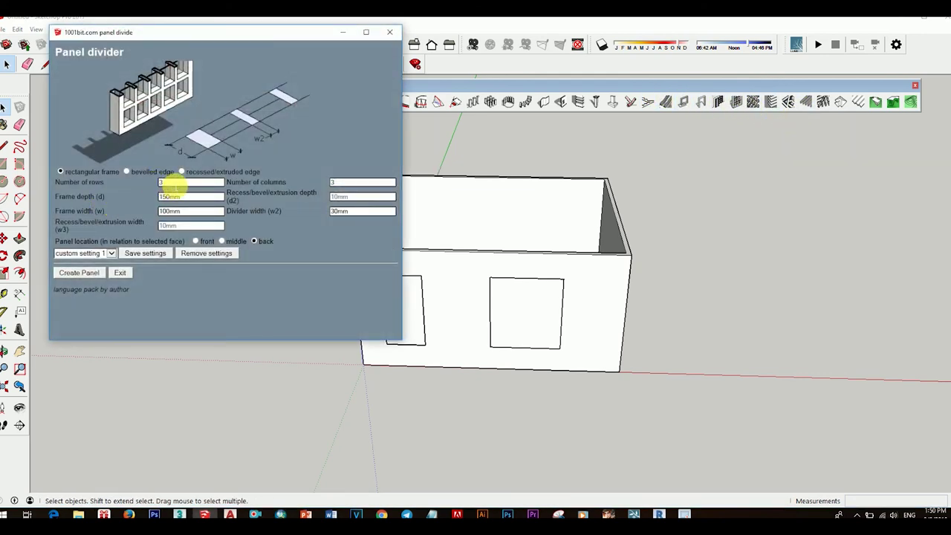
double_click(162, 184)
text(1)
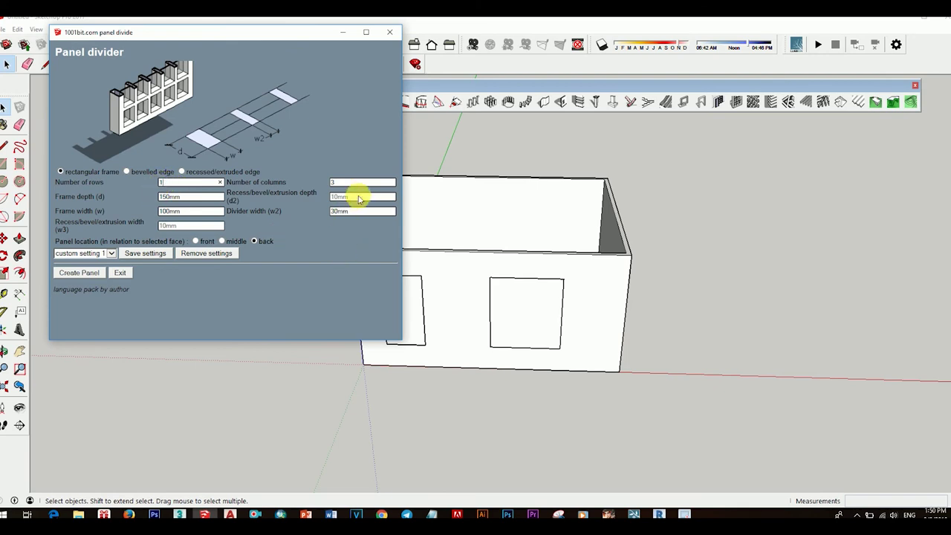
text(1)
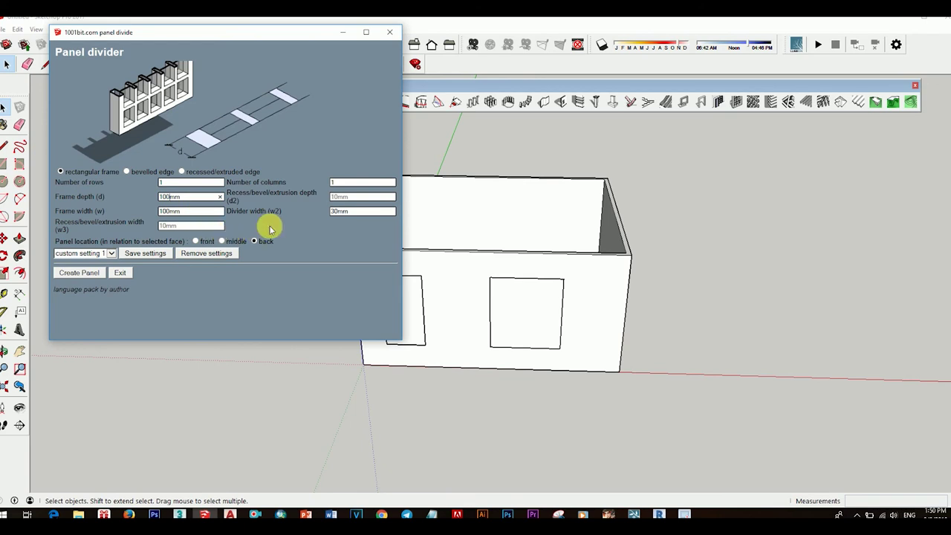
click(87, 275)
Apply the single-pane frame to the door face and view it along the wall from inside.
click(406, 312)
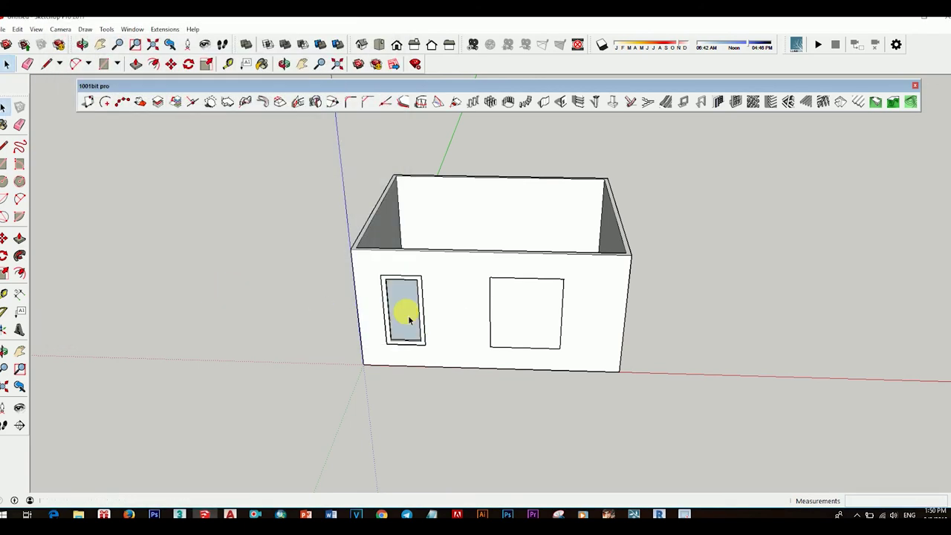
scroll(414, 319, up, 3)
scroll(410, 347, up, 3)
scroll(446, 356, down, 3)
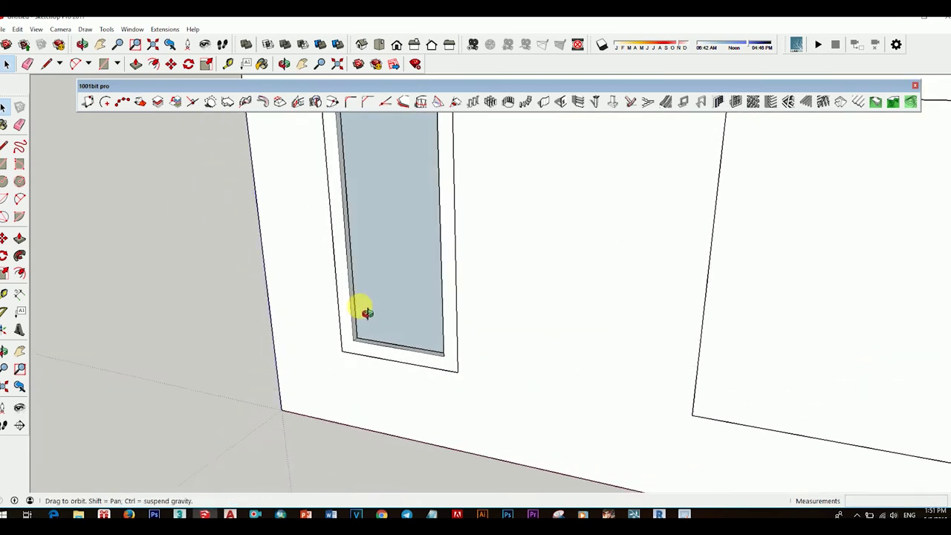
mouse_move(424, 297)
middle_down()
mouse_move(587, 375)
mouse_move(545, 439)
mouse_move(637, 319)
mouse_move(530, 319)
mouse_move(420, 338)
mouse_move(514, 325)
mouse_move(255, 324)
mouse_move(331, 352)
mouse_move(305, 312)
mouse_move(185, 238)
middle_up()
scroll(408, 331, down, 3)
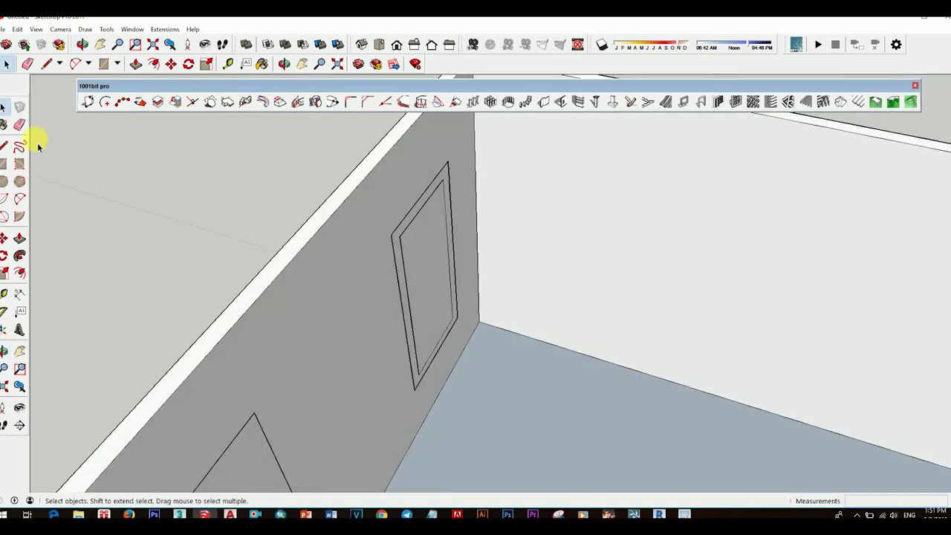
Erase the leftover door panel faces so the glazed door frame remains.
right_click(429, 252)
click(452, 176)
mouse_move(452, 175)
middle_down()
mouse_move(393, 273)
mouse_move(402, 283)
mouse_move(522, 327)
mouse_move(760, 305)
mouse_move(290, 295)
mouse_move(297, 293)
middle_up()
click(443, 254)
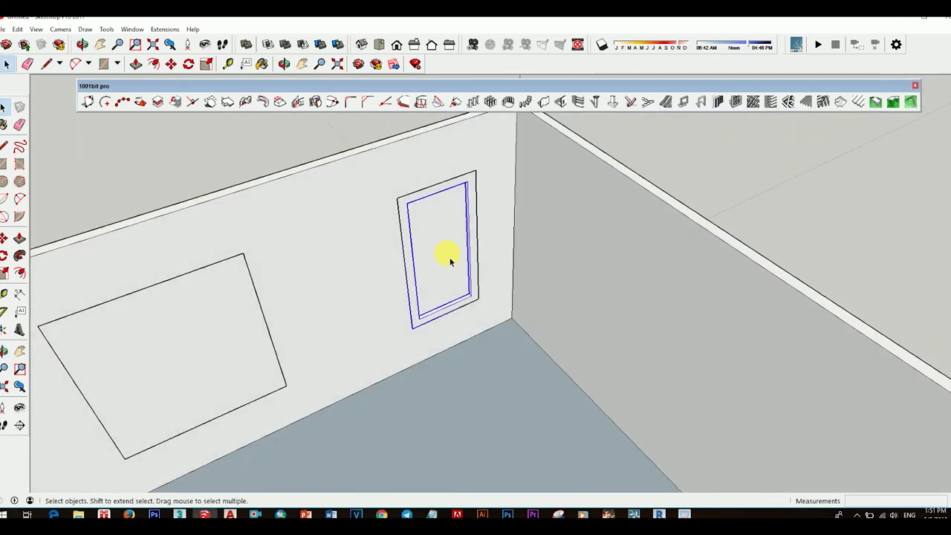
right_click(449, 260)
click(470, 150)
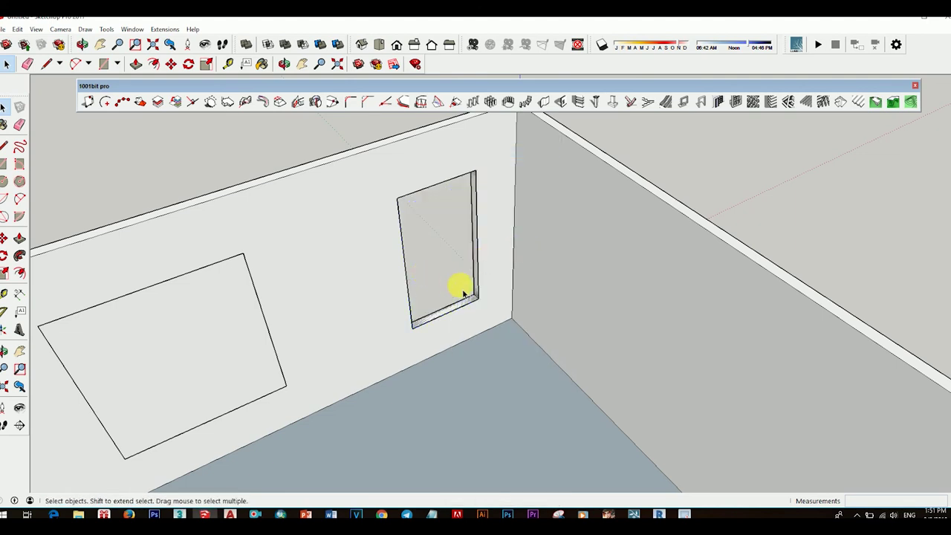
Orbit outside until the wall with the door and square window opening faces the camera.
mouse_move(452, 282)
middle_down()
mouse_move(609, 323)
mouse_move(593, 271)
mouse_move(487, 298)
middle_up()
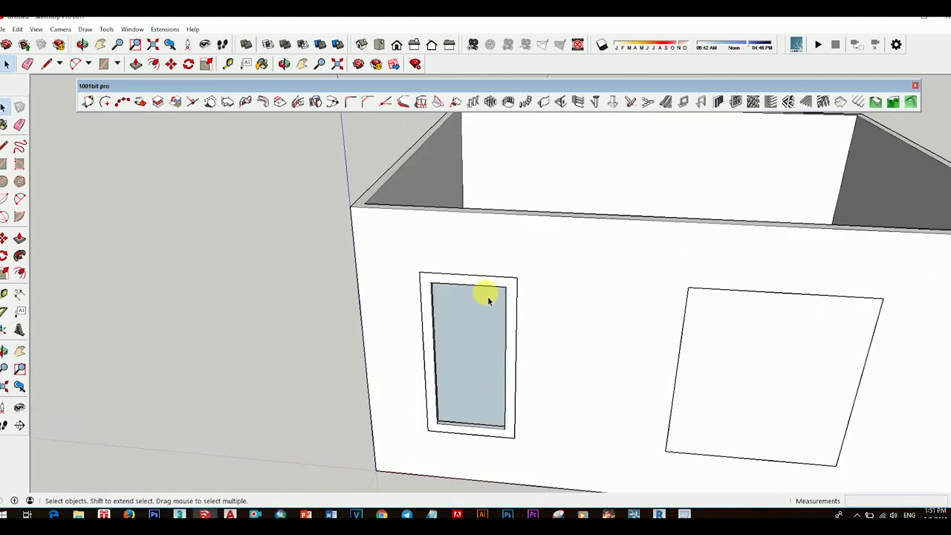
scroll(487, 298, down, 5)
scroll(530, 265, down, 2)
mouse_move(563, 263)
middle_down()
mouse_move(323, 293)
mouse_move(372, 279)
mouse_move(442, 282)
middle_up()
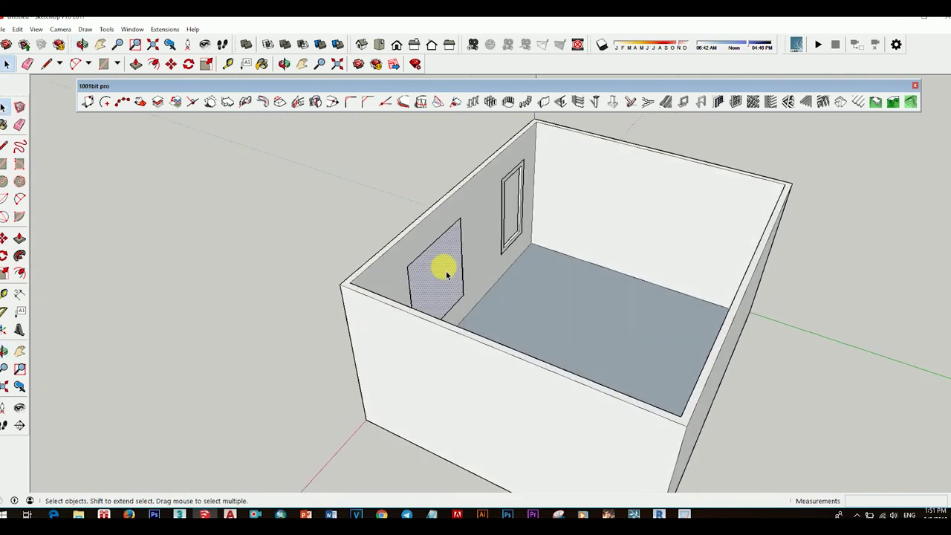
mouse_move(386, 265)
middle_down()
mouse_move(484, 307)
mouse_move(541, 265)
mouse_move(518, 296)
middle_up()
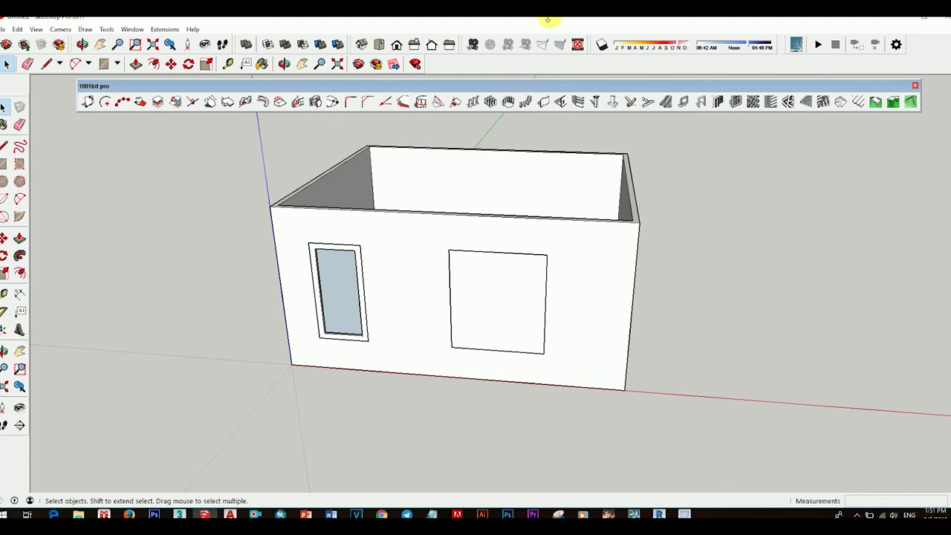
Set the 1001bit Panel divider to 1 row and 2 columns with a 30mm divider, then create the panel.
click(734, 102)
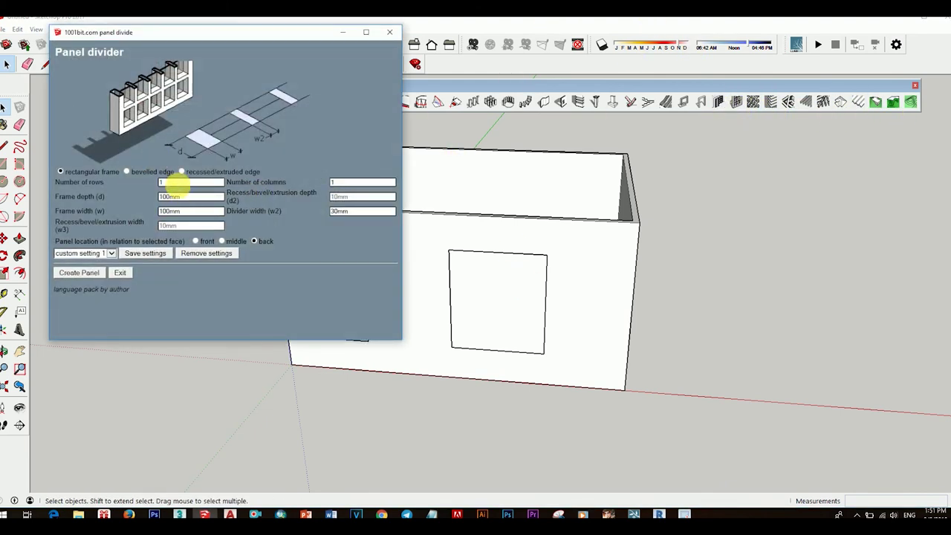
double_click(171, 183)
text(2)
double_click(339, 184)
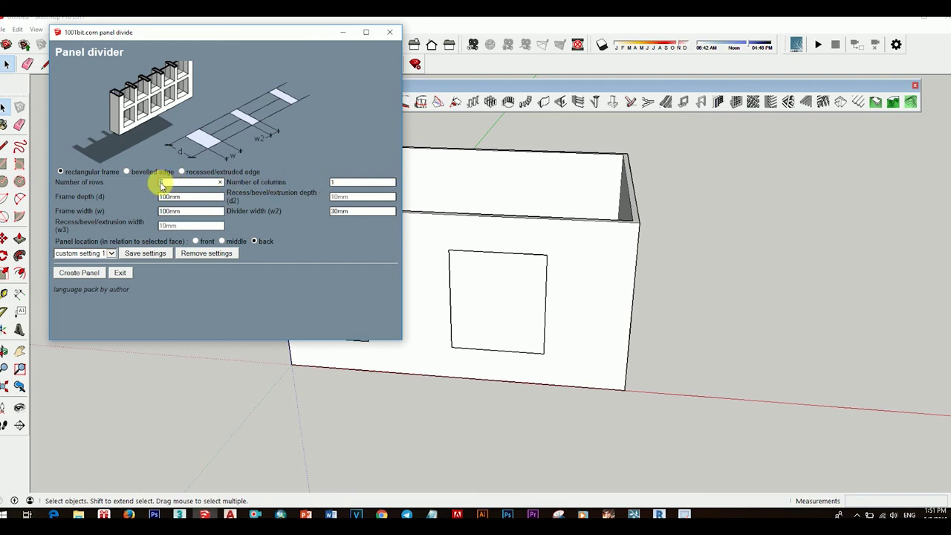
text(1)
double_click(345, 185)
text(2)
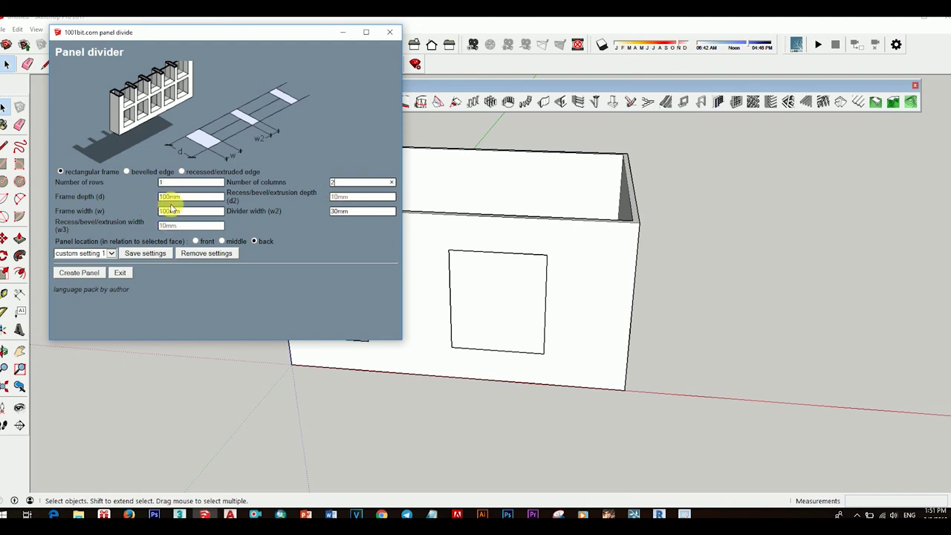
click(74, 275)
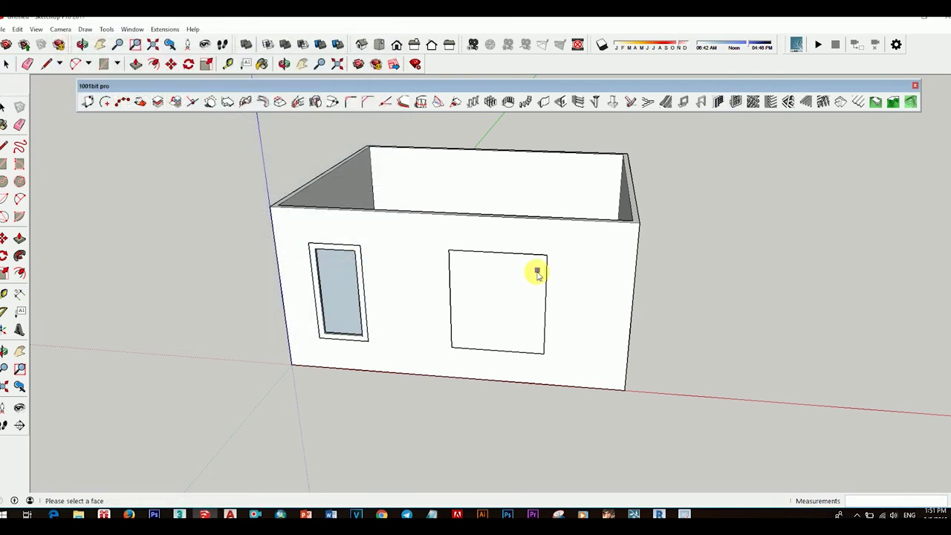
Place the two-pane glazed panel in the square window opening and orbit to inspect it.
click(510, 302)
mouse_move(512, 312)
middle_down()
mouse_move(520, 261)
mouse_move(496, 335)
mouse_move(609, 346)
middle_up()
scroll(490, 334, up, 3)
scroll(515, 281, down, 3)
mouse_move(515, 280)
middle_down()
mouse_move(578, 337)
mouse_move(520, 333)
middle_up()
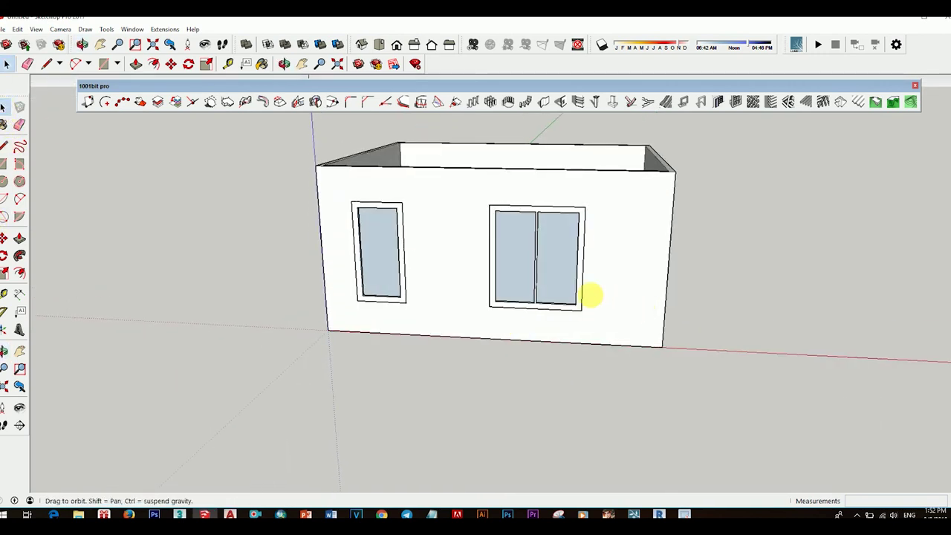
mouse_move(592, 295)
middle_down()
mouse_move(429, 335)
mouse_move(444, 289)
middle_up()
Return to an exterior corner view and open the door frame group for editing.
right_click(444, 289)
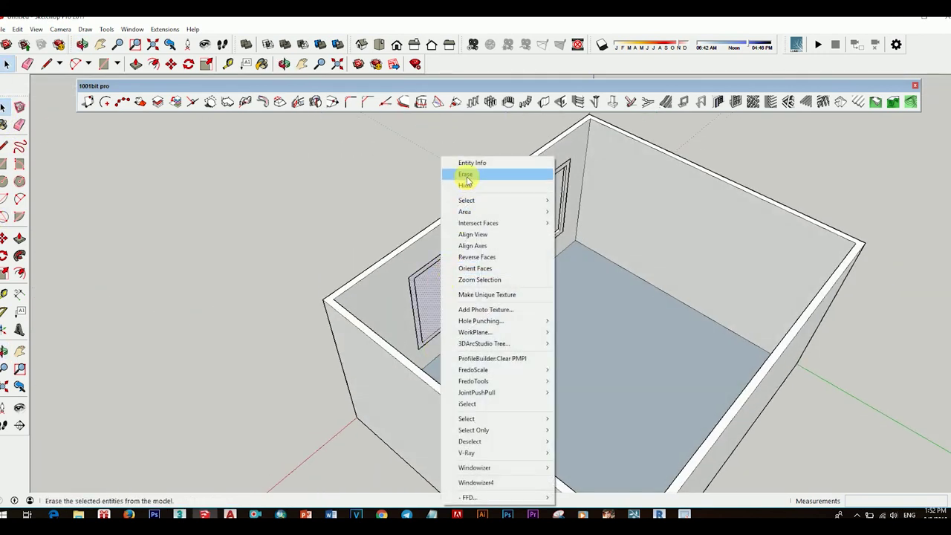
mouse_move(456, 176)
middle_down()
mouse_move(377, 314)
mouse_move(583, 298)
mouse_move(471, 240)
mouse_move(379, 251)
mouse_move(390, 268)
middle_up()
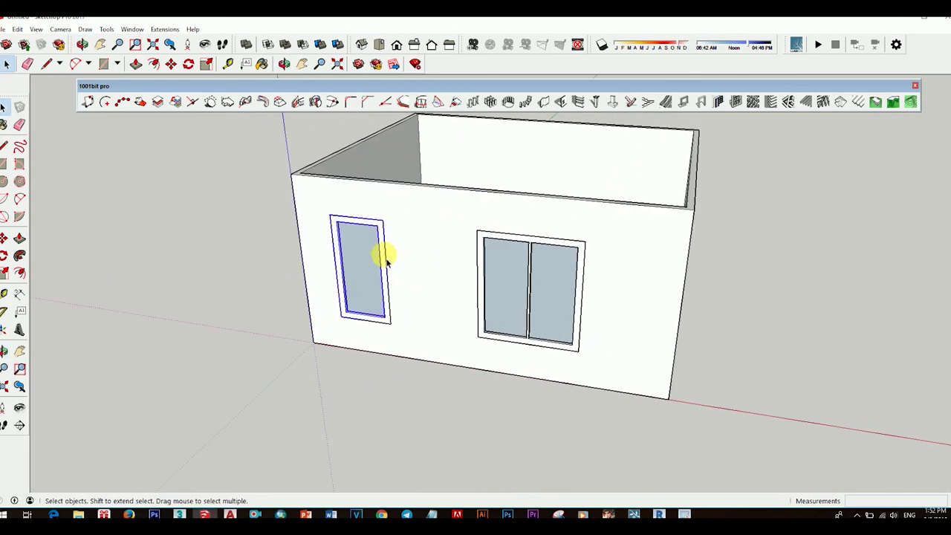
double_click(386, 261)
Paint the door frame with Wood Cherry Original.
click(6, 125)
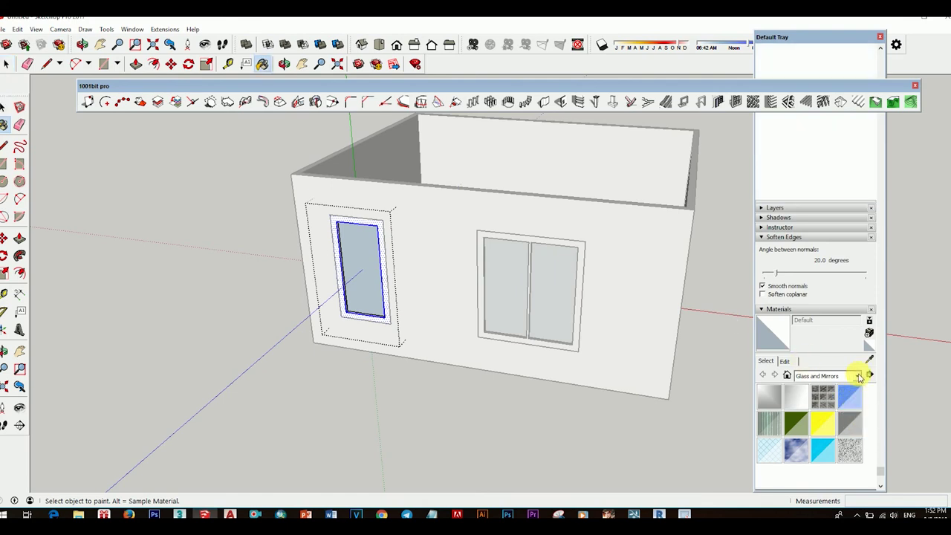
click(859, 377)
click(815, 511)
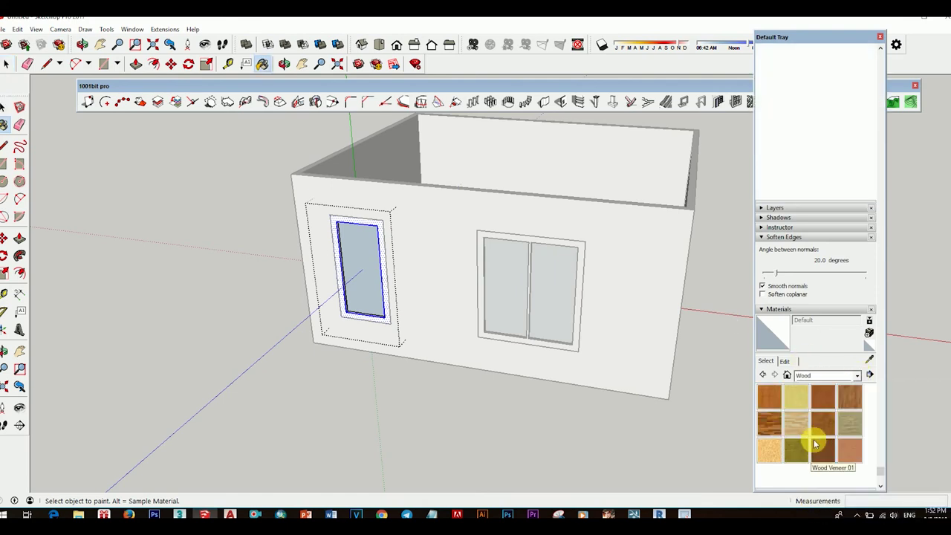
click(823, 397)
scroll(389, 319, up, 3)
click(388, 301)
scroll(398, 310, down, 2)
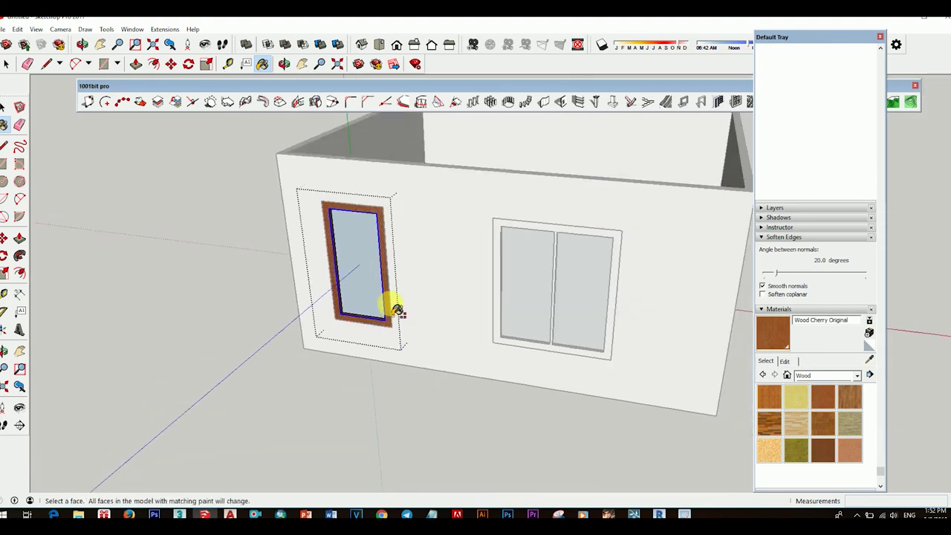
scroll(324, 337, down, 2)
key(space)
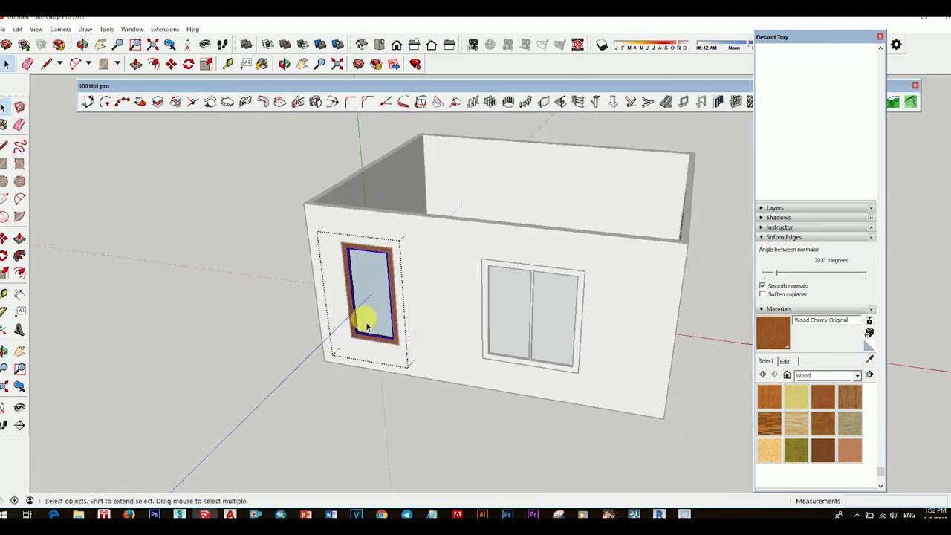
Paint the door's glass pane with Translucent Glass Blue from Glass and Mirrors.
click(374, 294)
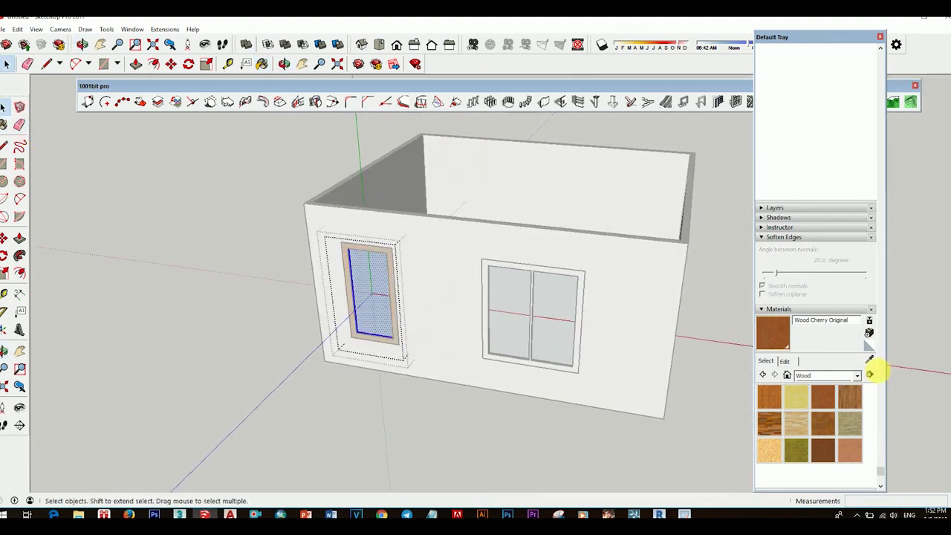
click(858, 376)
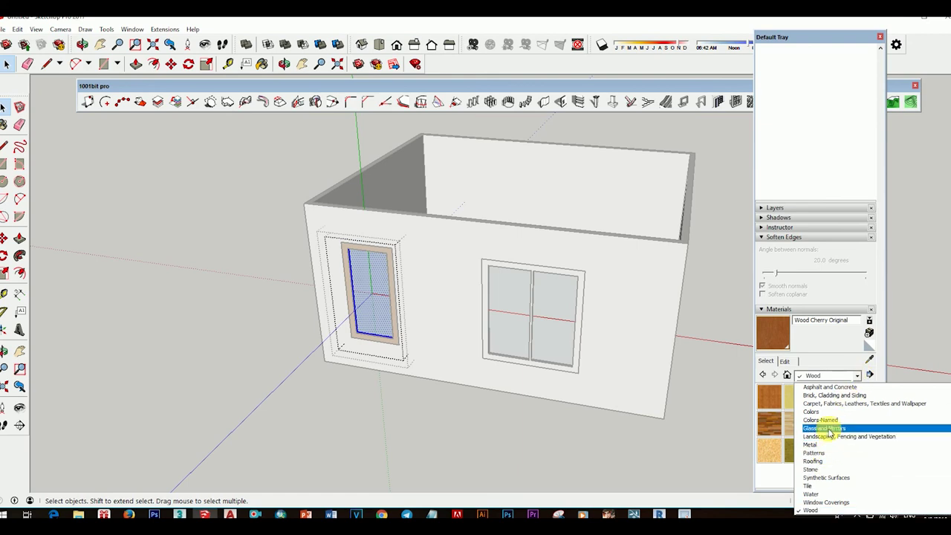
click(824, 422)
click(850, 397)
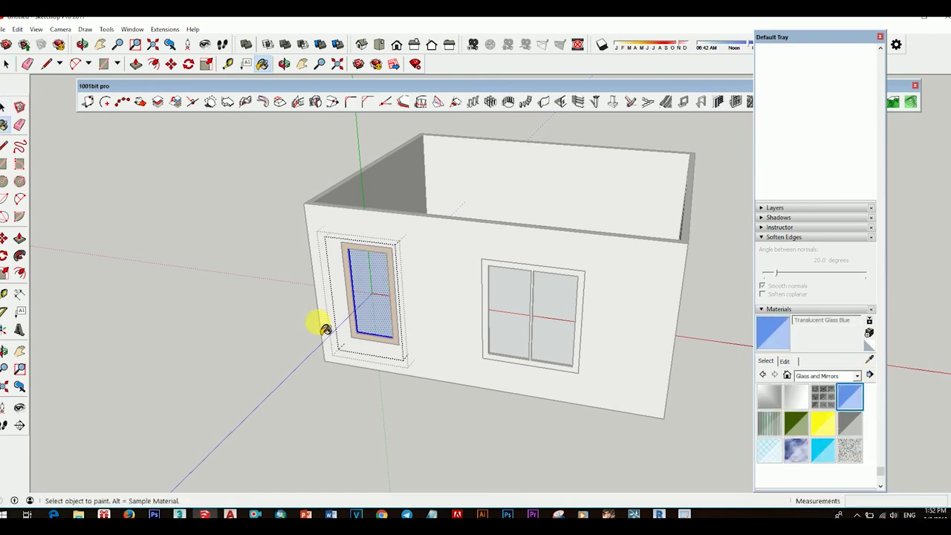
click(377, 294)
click(5, 106)
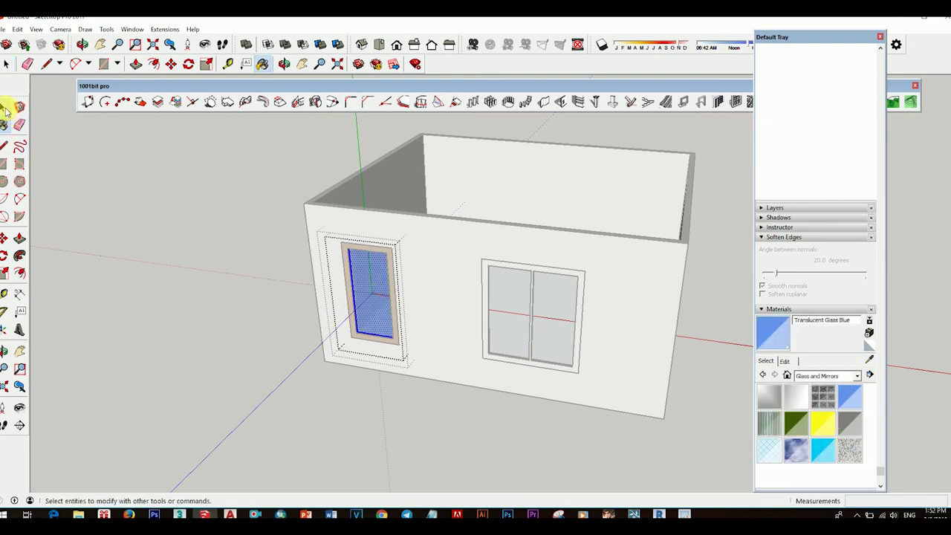
Paint the two-pane window's frame with cherry wood sampled from the door frame.
click(541, 278)
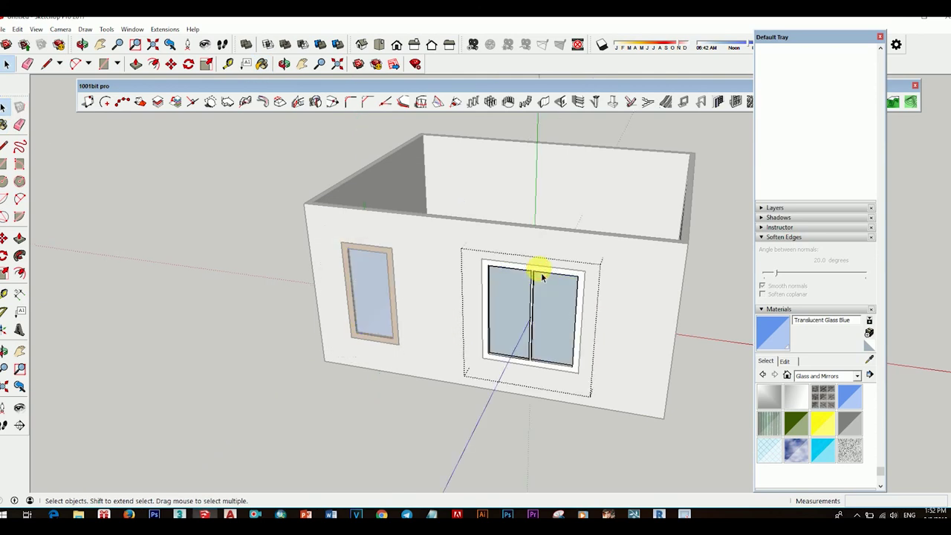
click(870, 357)
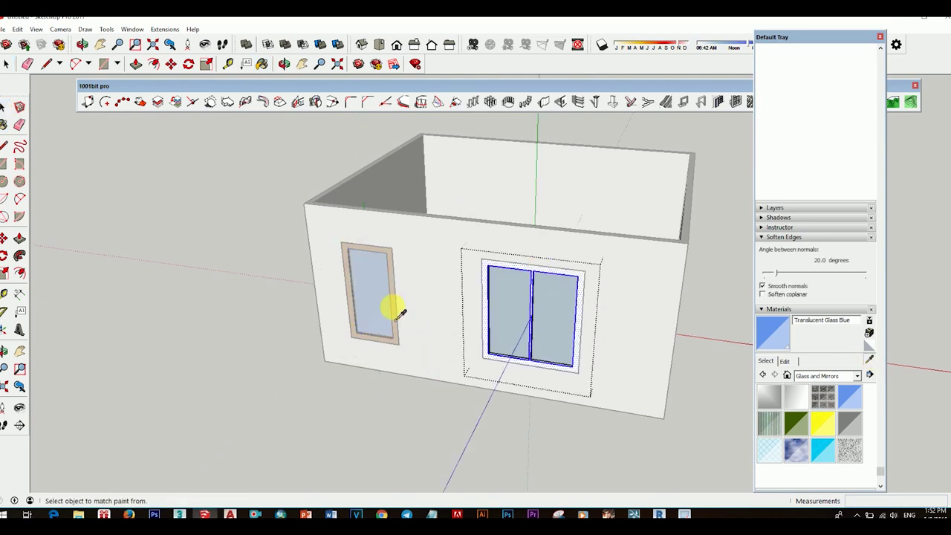
click(394, 305)
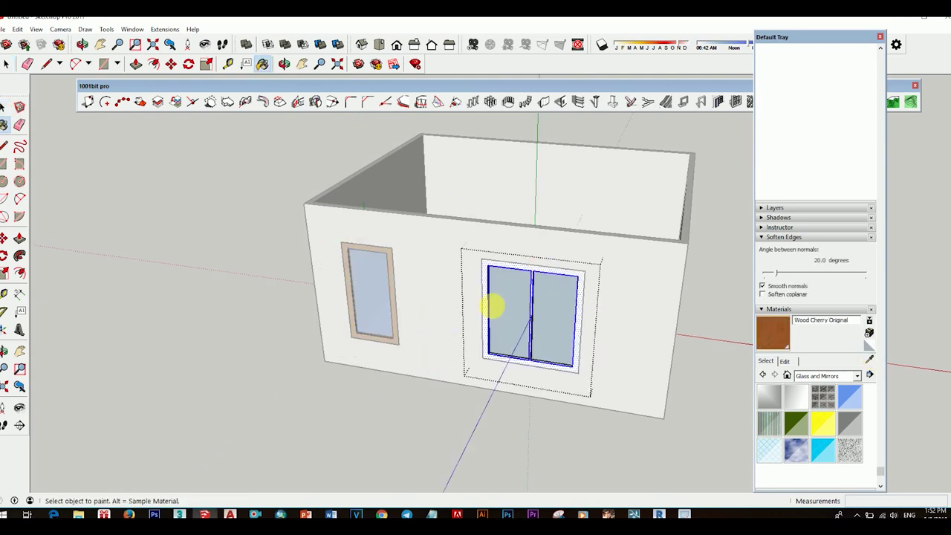
click(547, 278)
Sample the door's translucent blue glass and glaze the window's right pane with it.
click(869, 357)
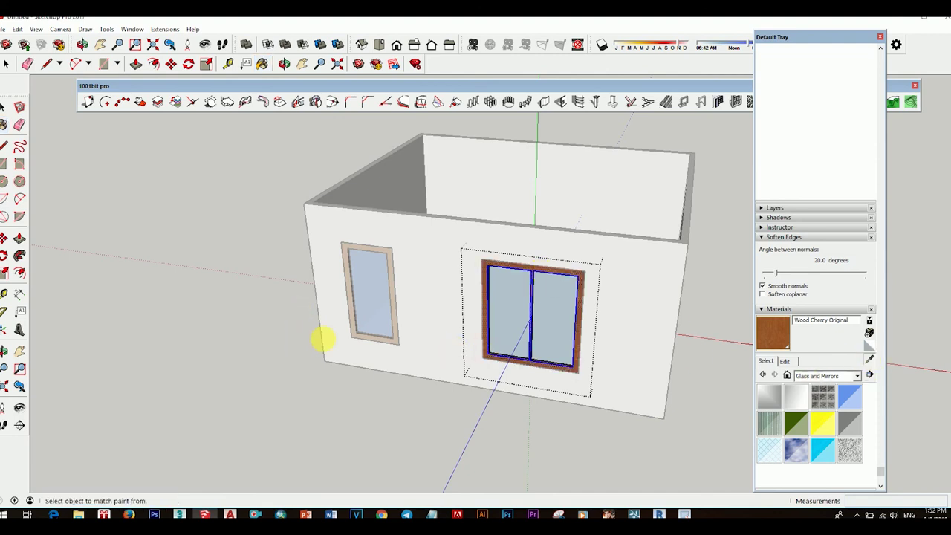
click(373, 305)
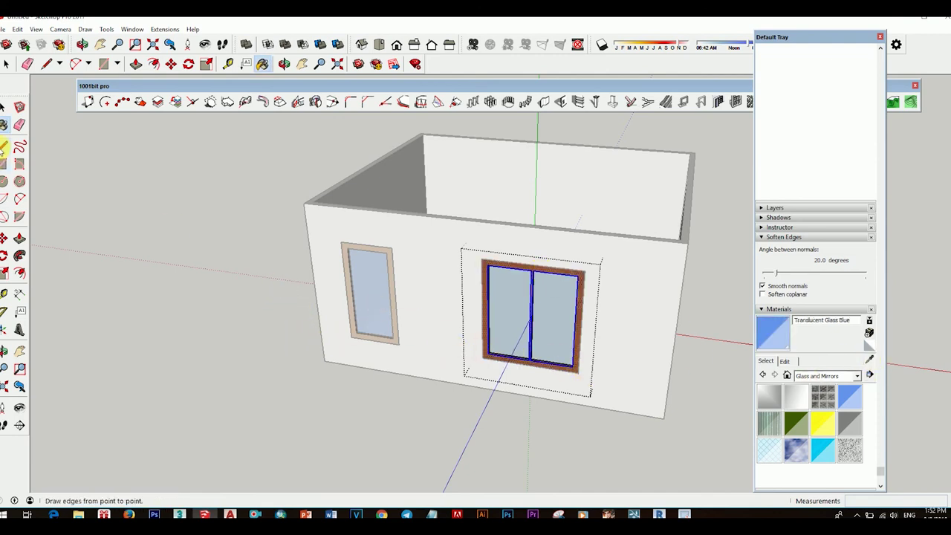
click(4, 108)
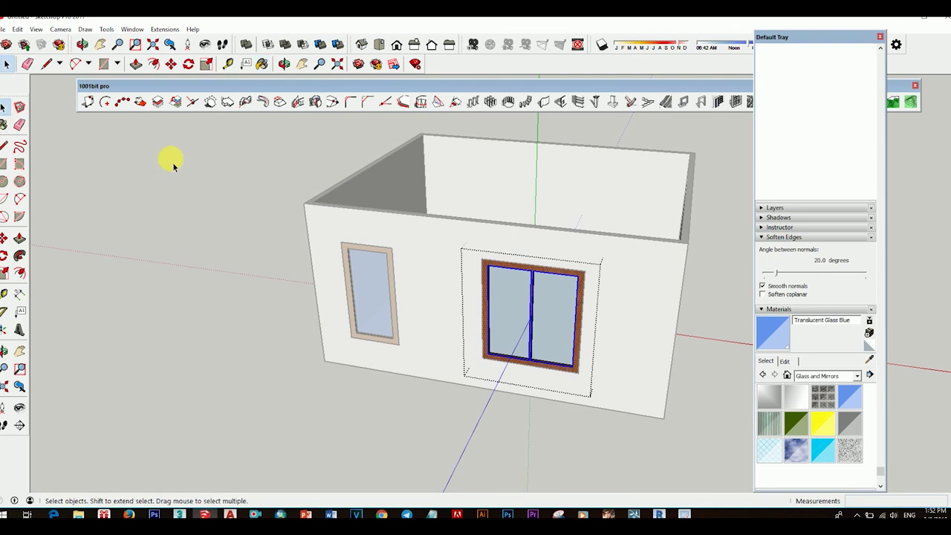
double_click(556, 315)
click(558, 323)
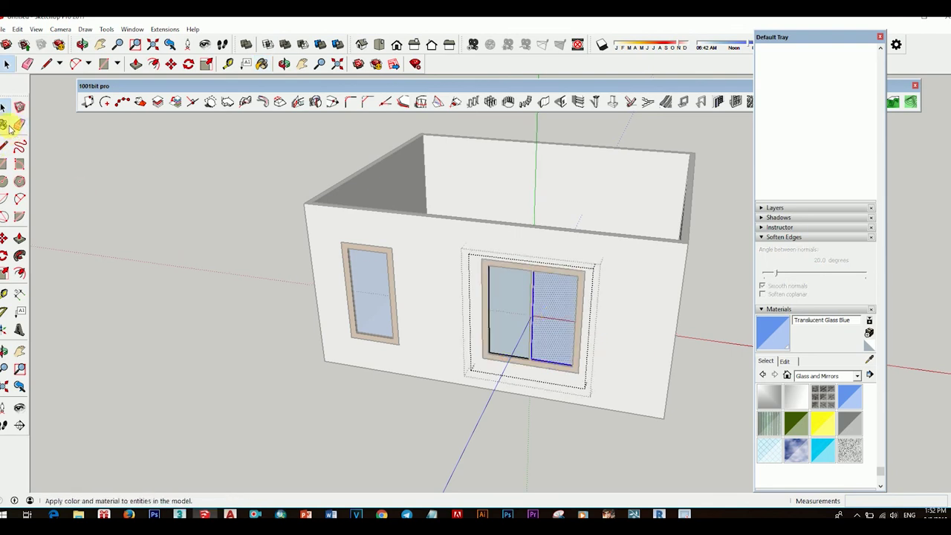
click(6, 124)
click(554, 316)
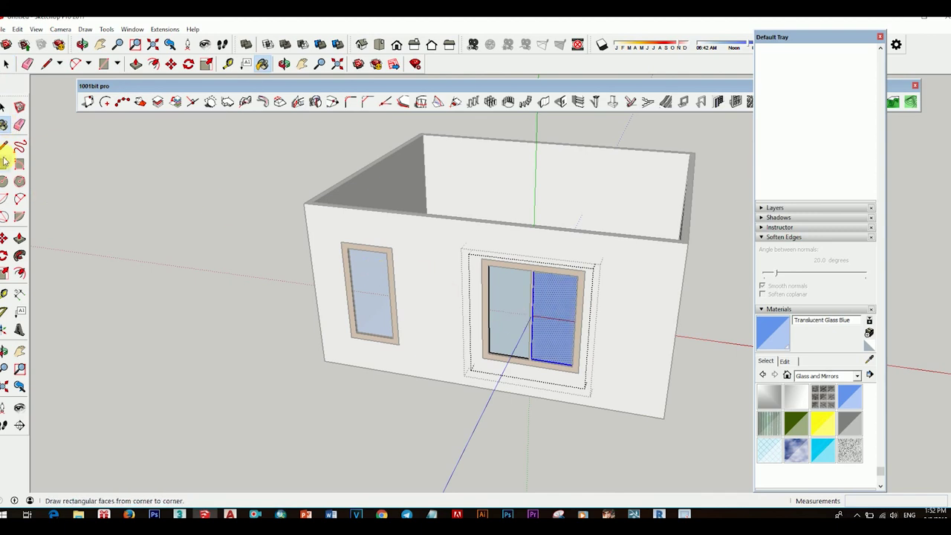
Glaze the left pane with the same Translucent Glass Blue and view the finished window.
click(4, 107)
click(522, 304)
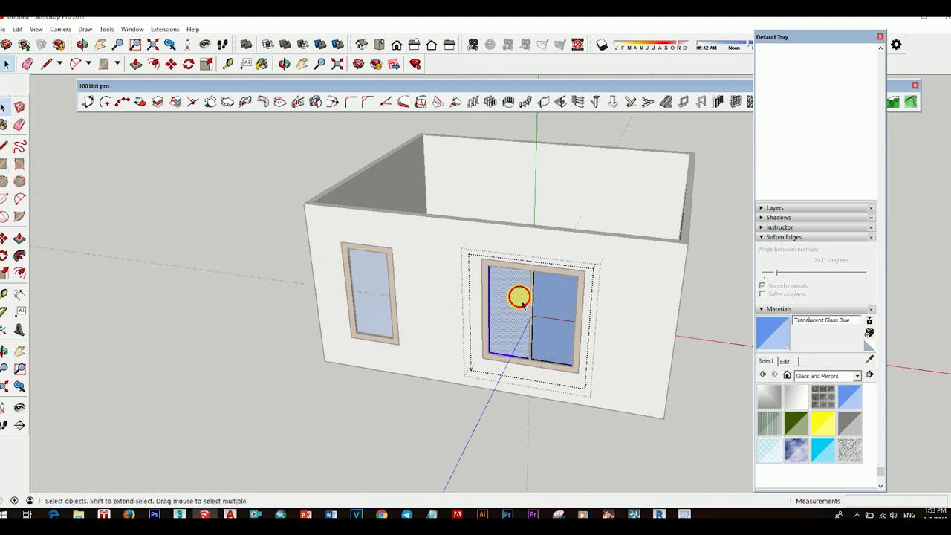
click(6, 124)
click(508, 297)
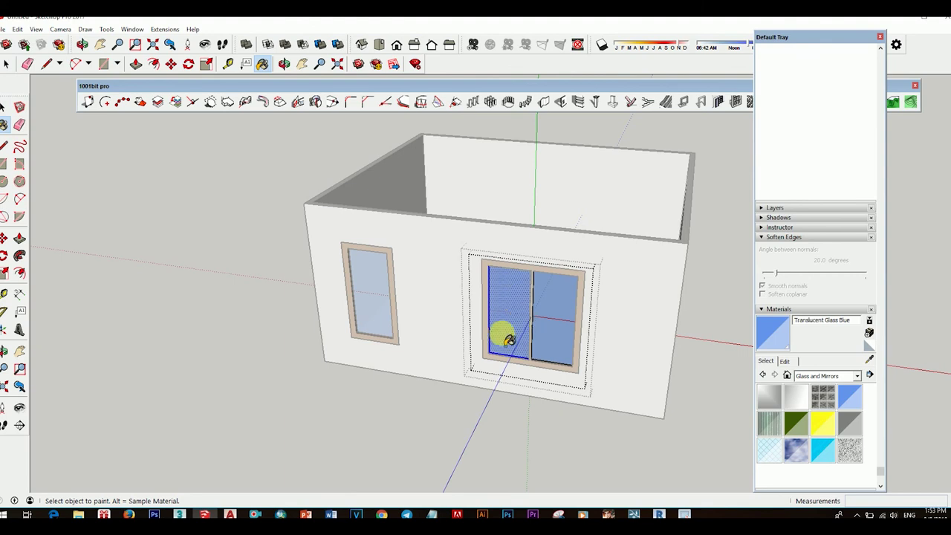
middle_drag(501, 333, 551, 342)
key(space)
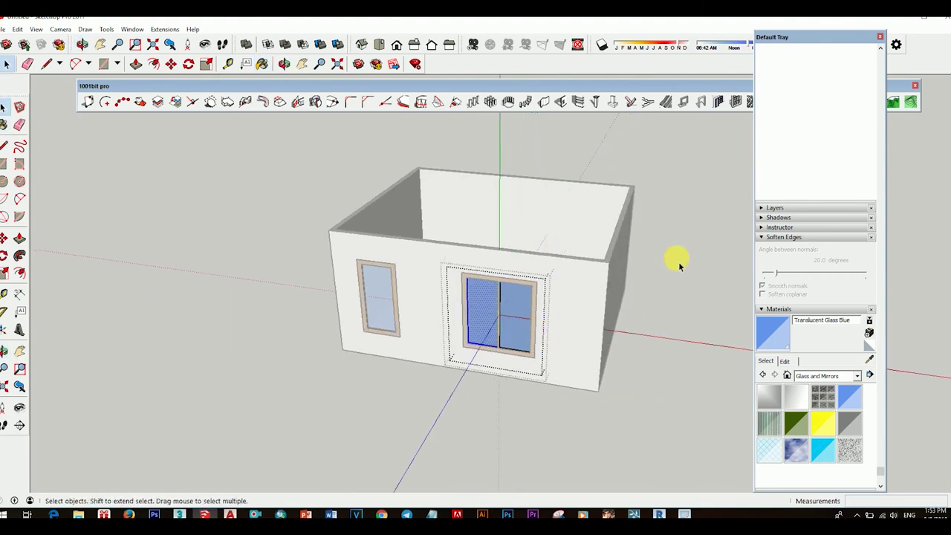